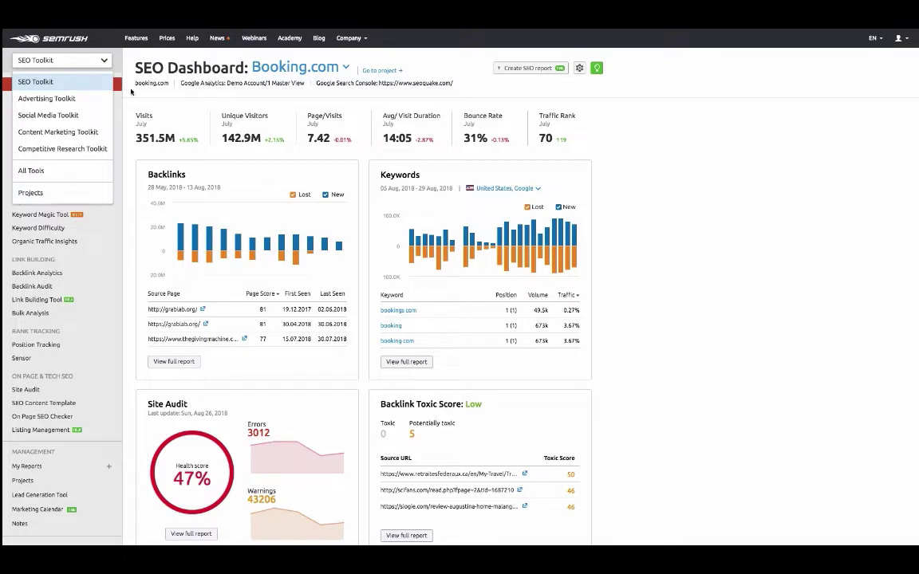
Step: Review the Booking.com SEO dashboard widgets from Backlinks and Keywords down to the Devices & Locations trend
{"action": "left_click", "coordinate": [133, 94]}
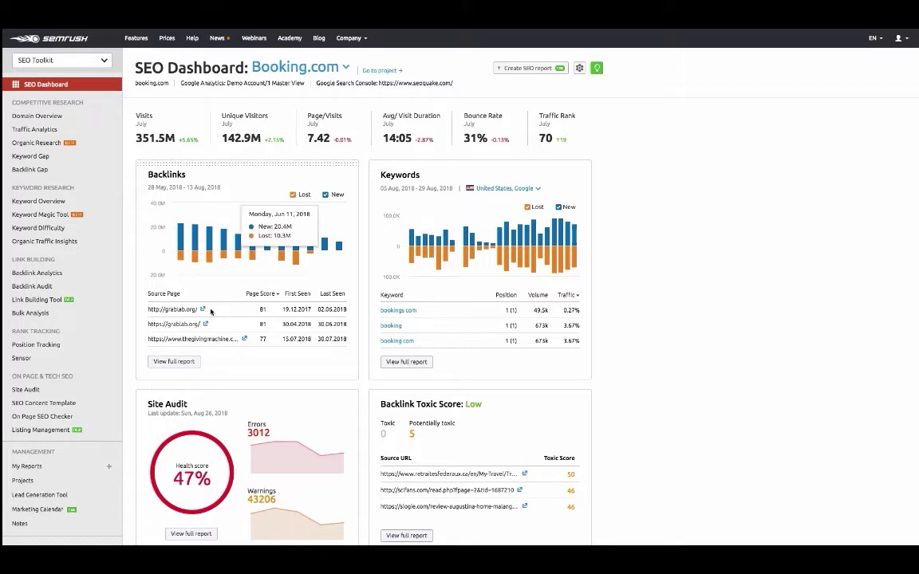
{"action": "scroll", "coordinate": [286, 412], "scroll_direction": "down", "scroll_amount": 5}
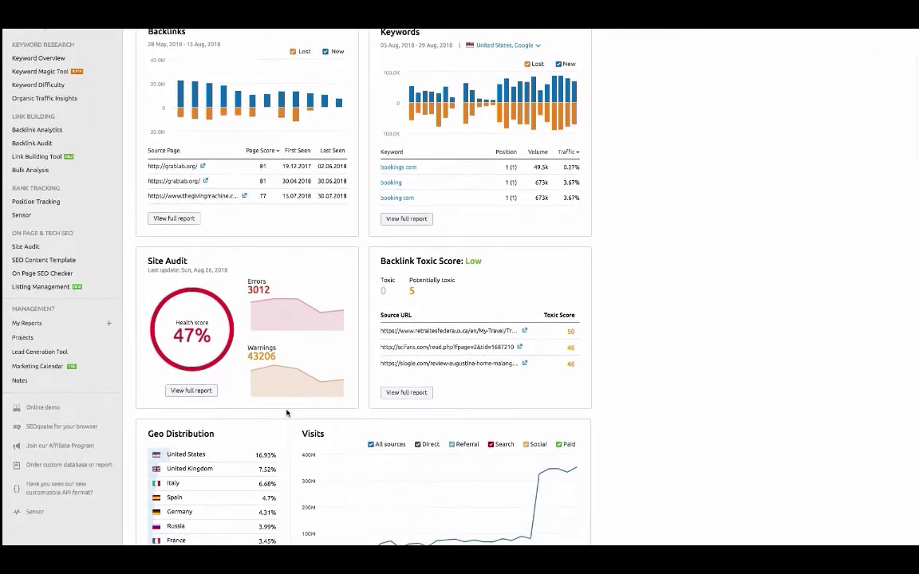
{"action": "scroll", "coordinate": [287, 413], "scroll_direction": "down", "scroll_amount": 2}
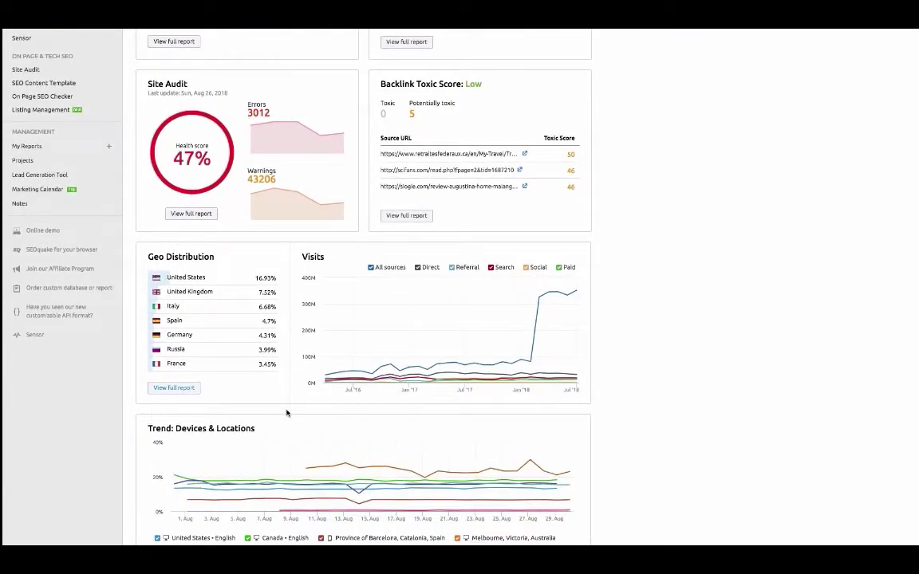
{"action": "scroll", "coordinate": [287, 412], "scroll_direction": "up", "scroll_amount": 7}
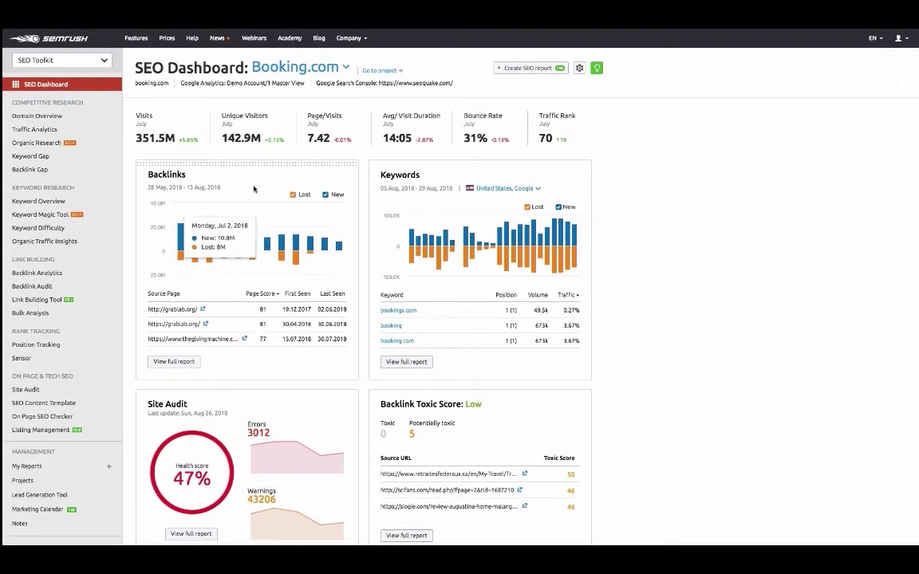
{"action": "left_click_drag", "start_coordinate": [250, 166], "coordinate": [231, 164]}
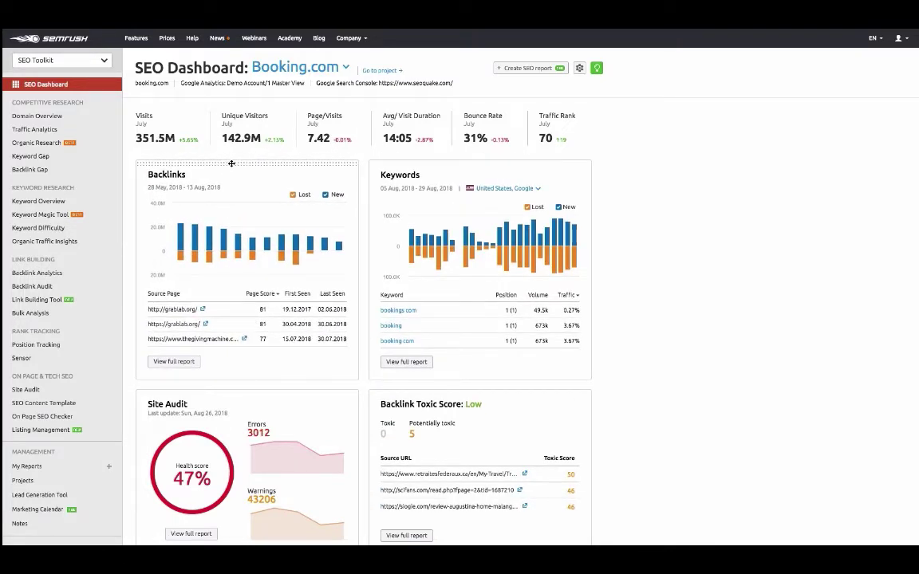
Step: Run a Traffic Analytics report for the domain booking.com
{"action": "left_click", "coordinate": [35, 130]}
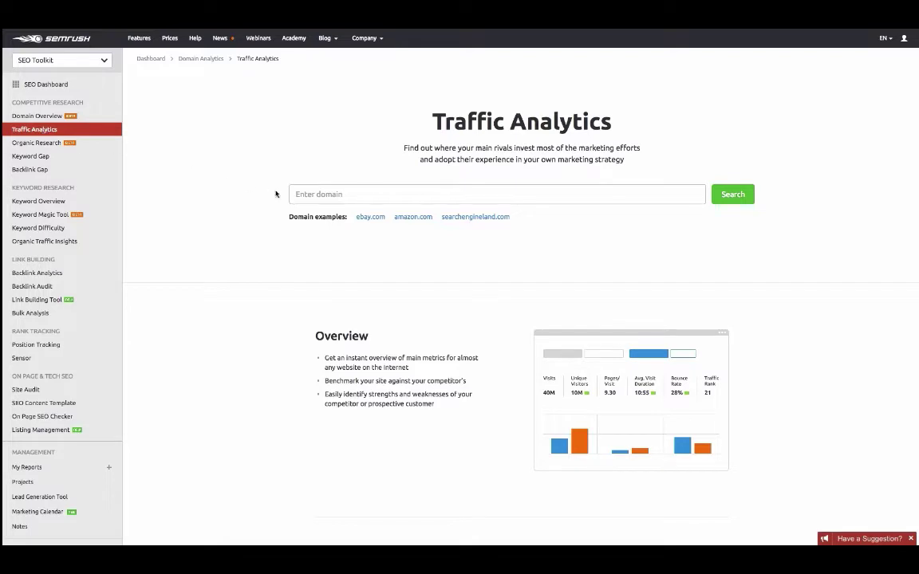
{"action": "left_click", "coordinate": [310, 194]}
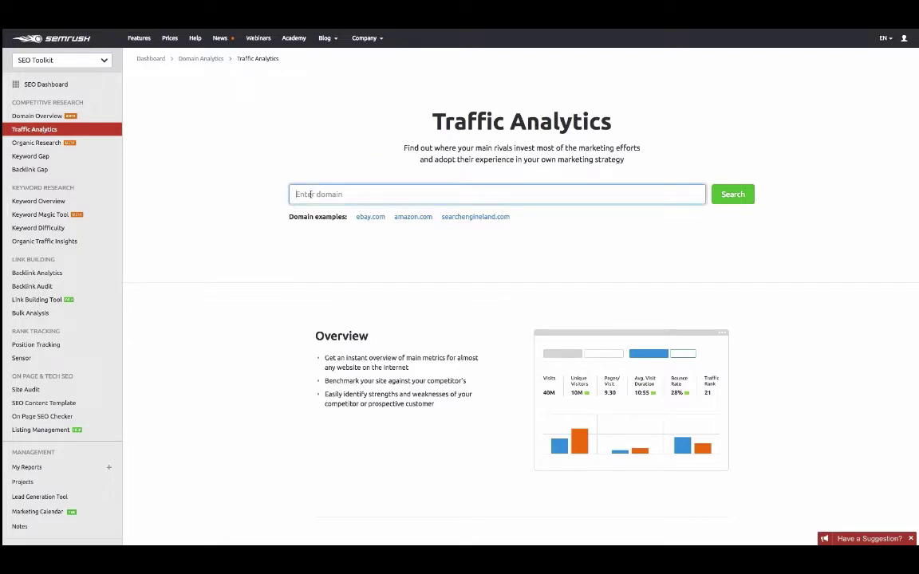
{"action": "type", "text": "booking.com"}
{"action": "key", "text": "Return"}
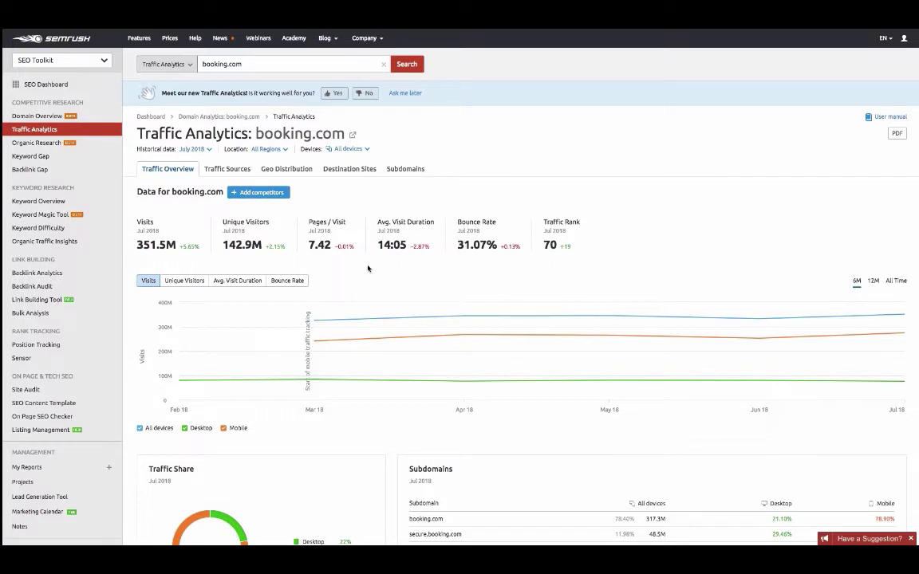
Step: Check which historical months and device types the booking.com traffic report can be filtered by
{"action": "mouse_move", "coordinate": [331, 319]}
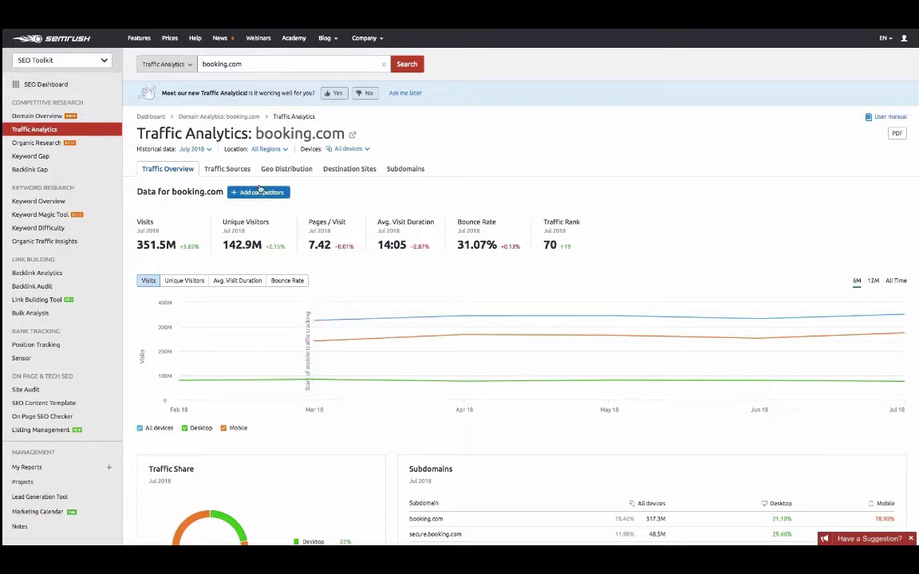
{"action": "left_click", "coordinate": [209, 150]}
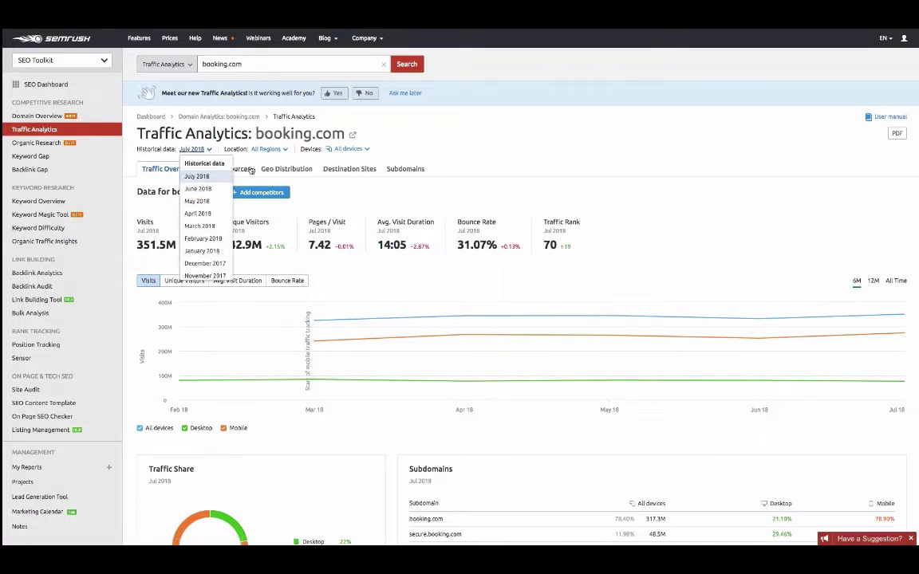
{"action": "left_click", "coordinate": [367, 150]}
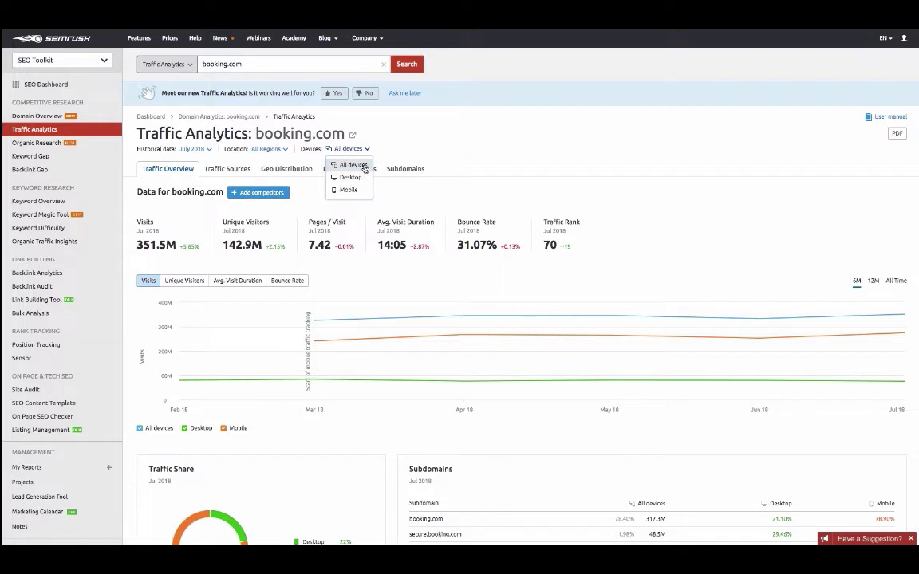
Step: Add expedia.com as a competitor to the booking.com traffic overview and compare both domains' visits and traffic sources
{"action": "left_click", "coordinate": [268, 193]}
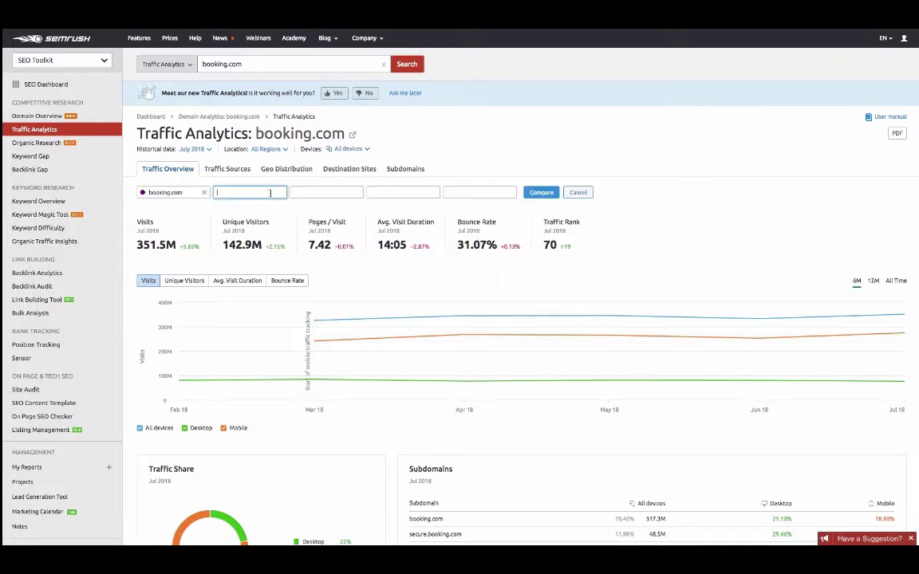
{"action": "type", "text": "expedia.com"}
{"action": "left_click", "coordinate": [541, 193]}
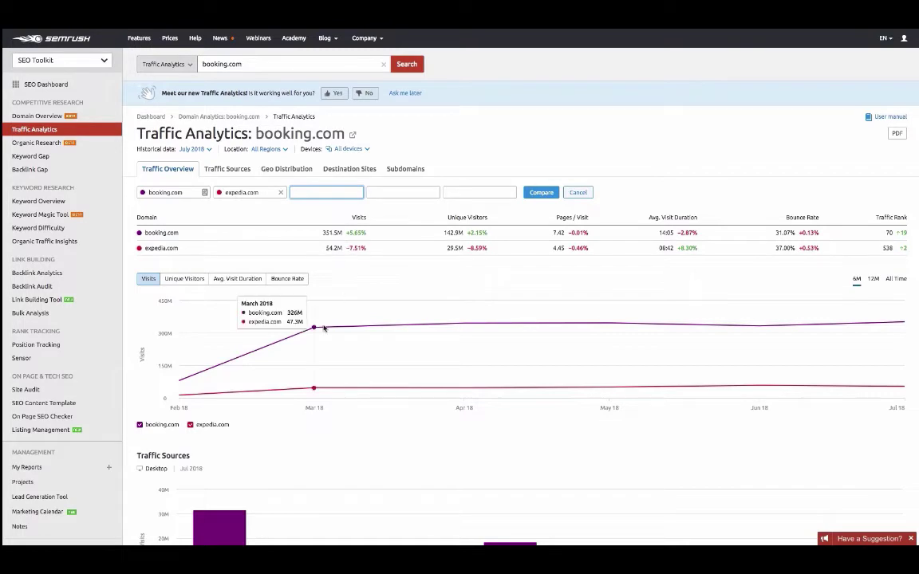
{"action": "scroll", "coordinate": [319, 327], "scroll_direction": "down", "scroll_amount": 2}
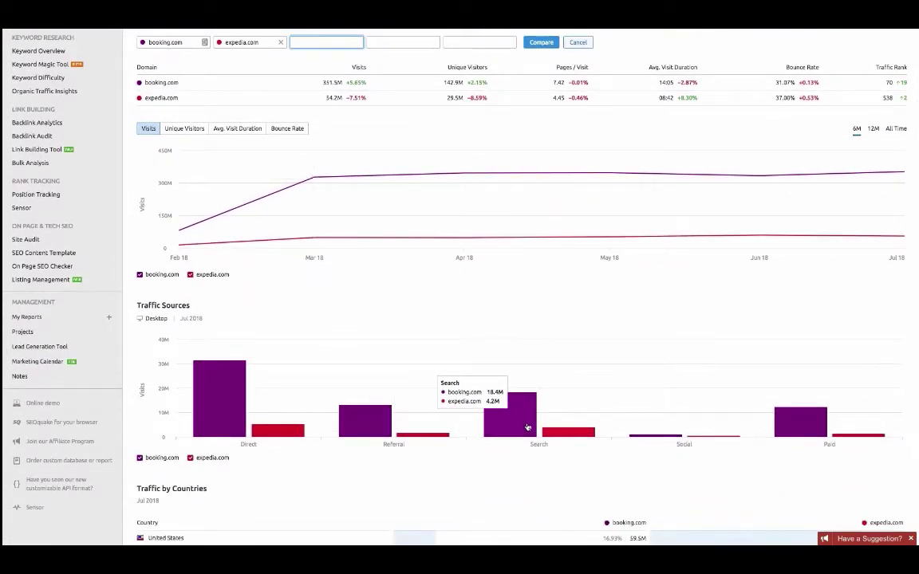
{"action": "scroll", "coordinate": [526, 425], "scroll_direction": "up", "scroll_amount": 1}
{"action": "scroll", "coordinate": [526, 425], "scroll_direction": "up", "scroll_amount": 2}
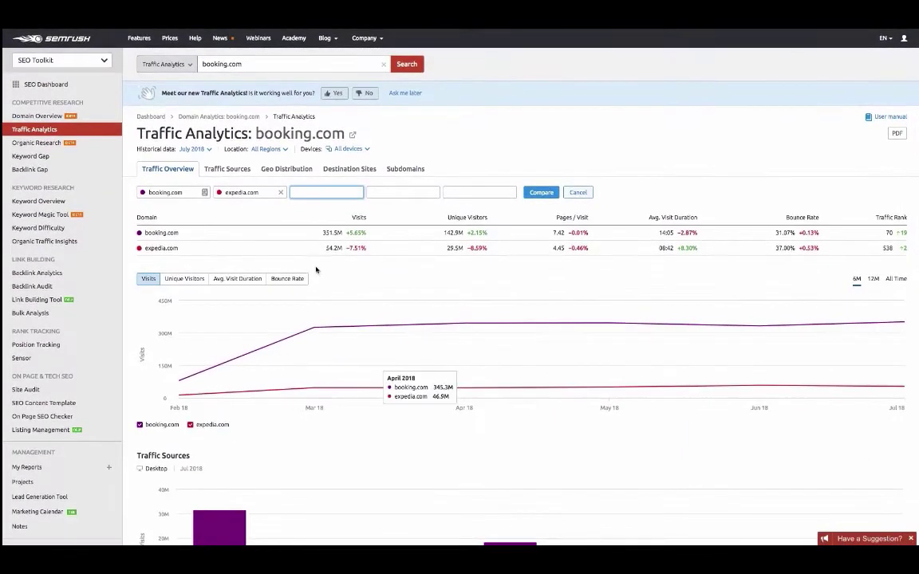
Step: Examine booking.com's traffic sources, including its referring sites, search engines and social networks
{"action": "left_click", "coordinate": [236, 172]}
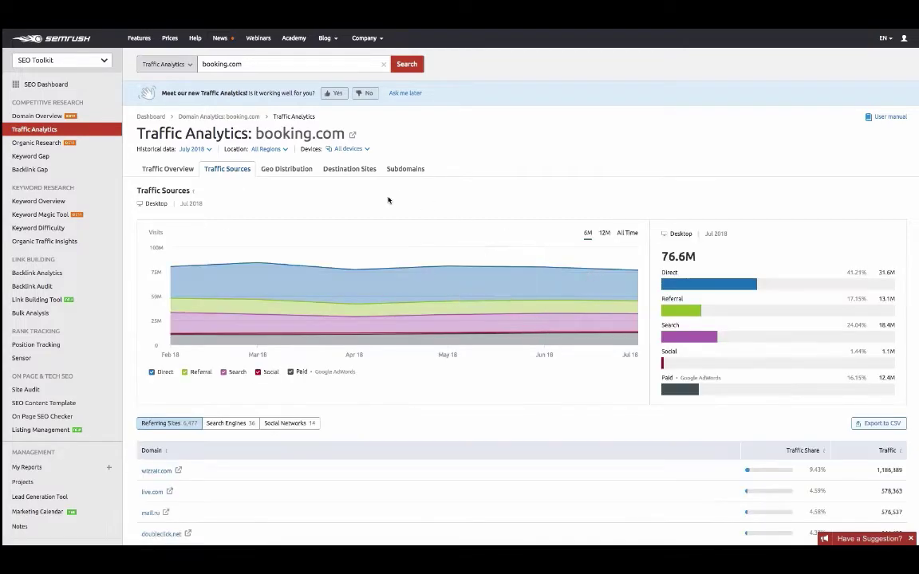
{"action": "scroll", "coordinate": [389, 200], "scroll_direction": "down", "scroll_amount": 5}
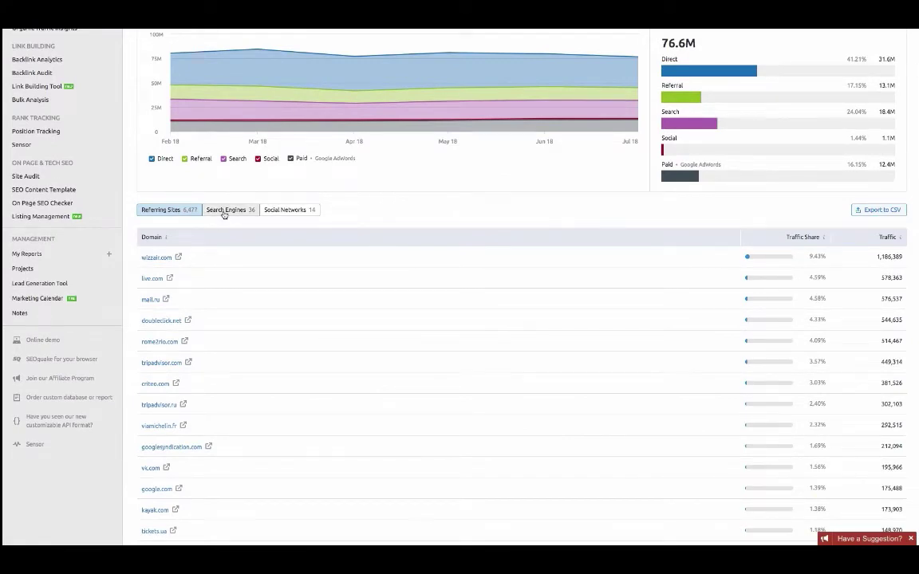
{"action": "left_click", "coordinate": [225, 212]}
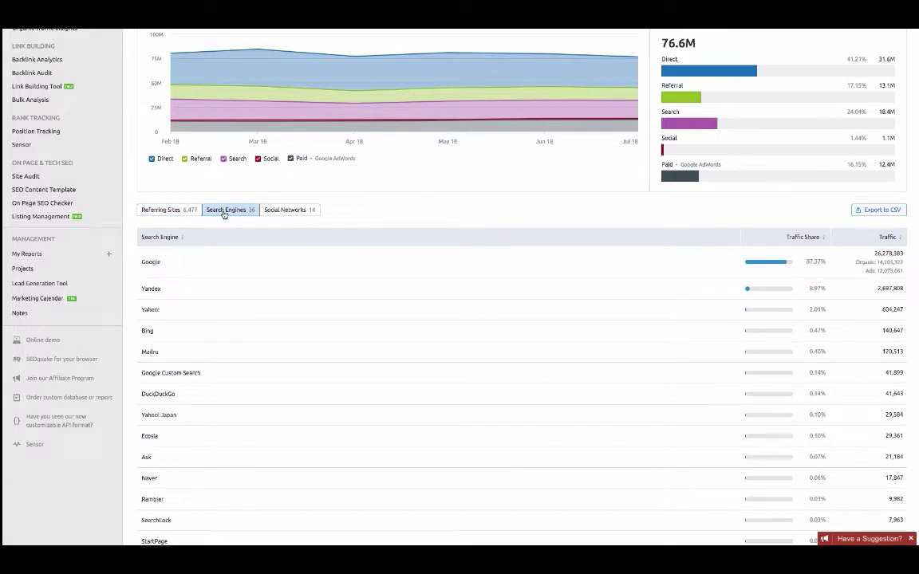
{"action": "left_click", "coordinate": [284, 212]}
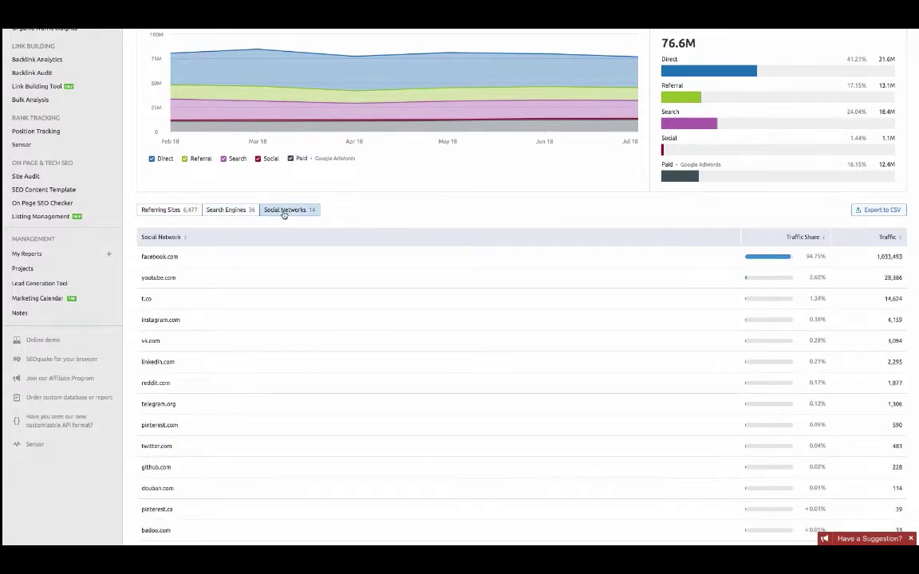
{"action": "scroll", "coordinate": [283, 214], "scroll_direction": "up", "scroll_amount": 3}
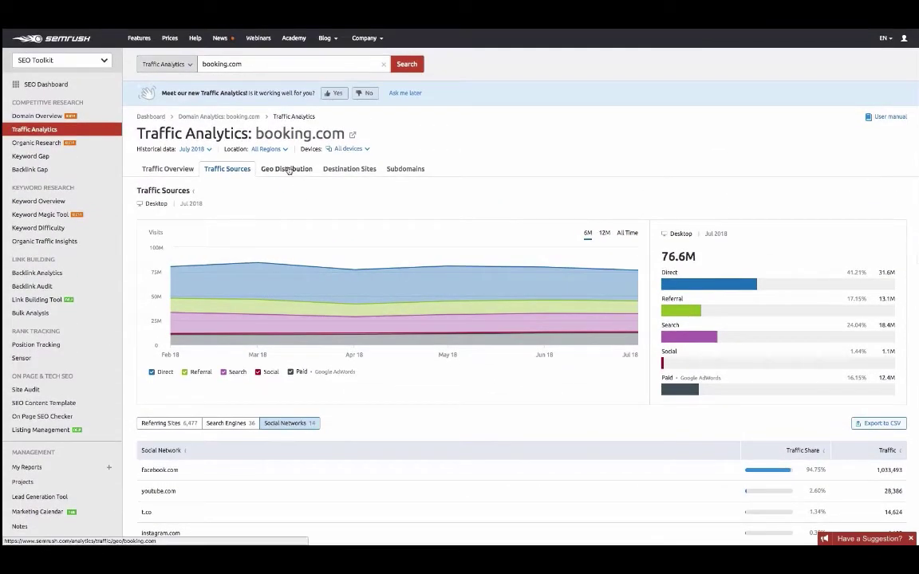
Step: View the geo distribution, destination sites and subdomains reports for booking.com's traffic
{"action": "left_click", "coordinate": [289, 171]}
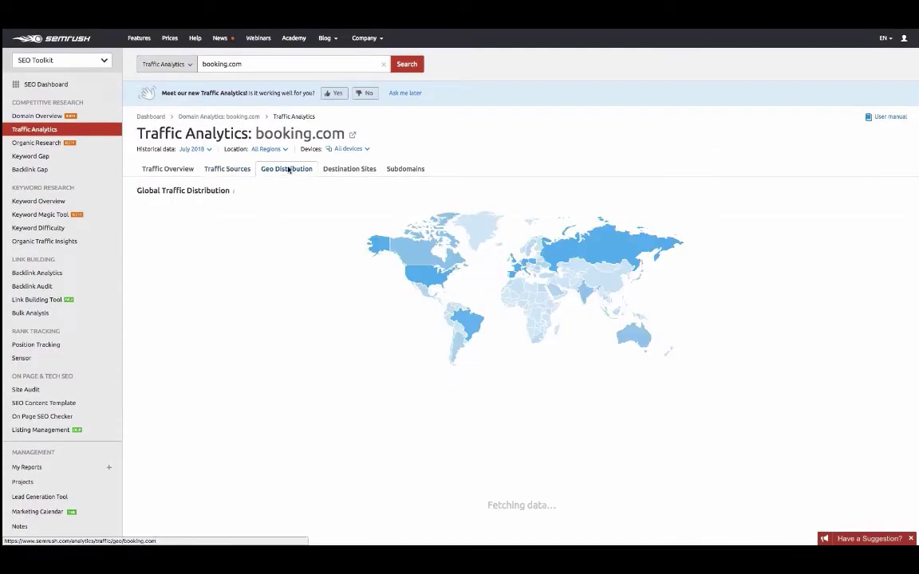
{"action": "left_click", "coordinate": [334, 170]}
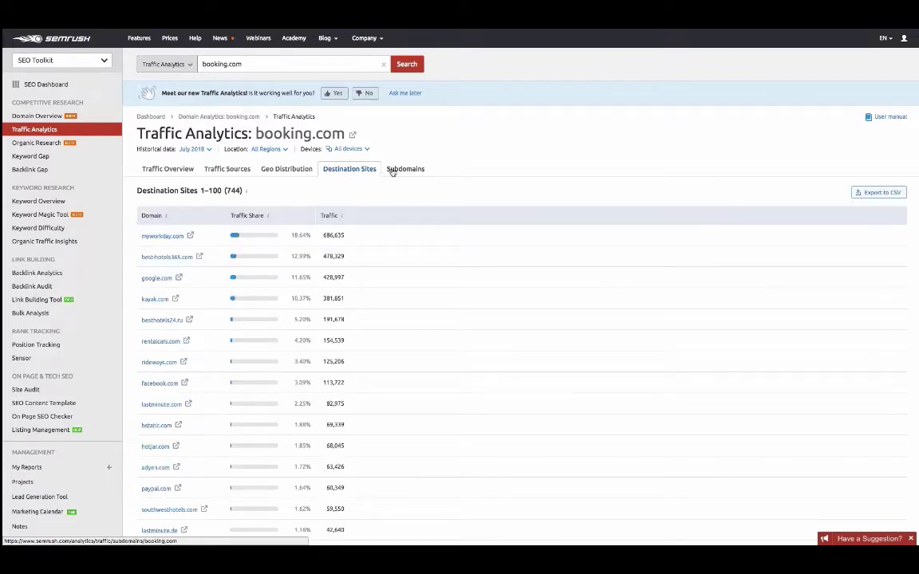
{"action": "left_click", "coordinate": [391, 172]}
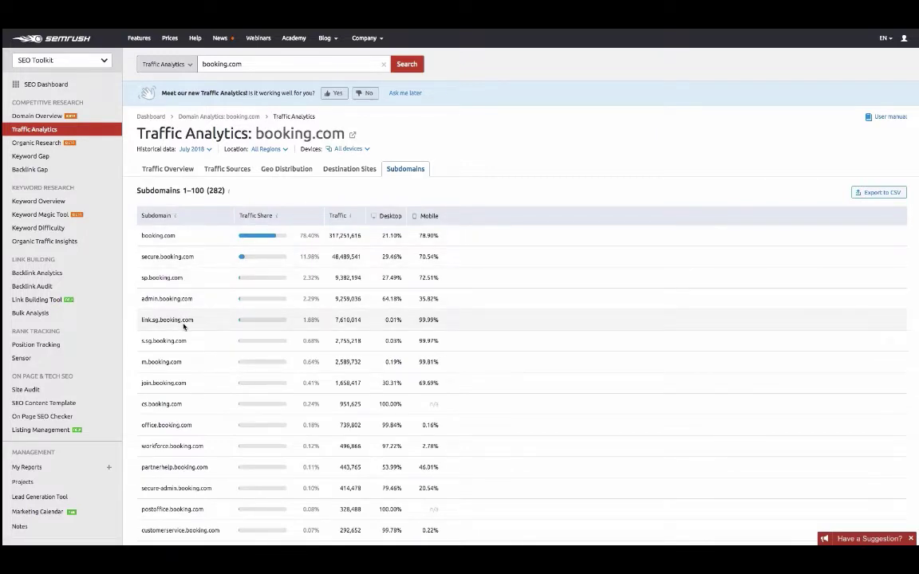
Step: Run an Organic Research report for booking.com in the US database and check the available country databases
{"action": "left_click", "coordinate": [44, 146]}
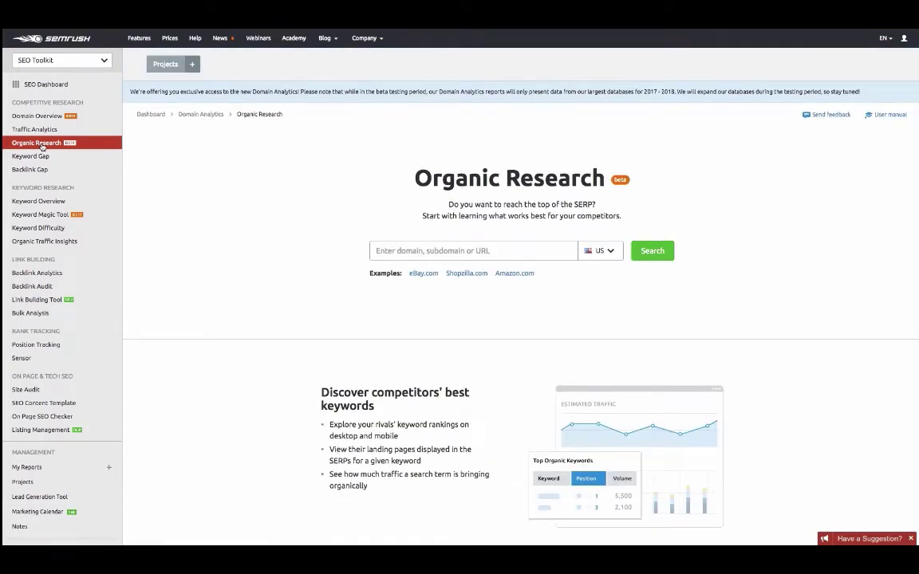
{"action": "left_click", "coordinate": [389, 249]}
{"action": "type", "text": "booking.com"}
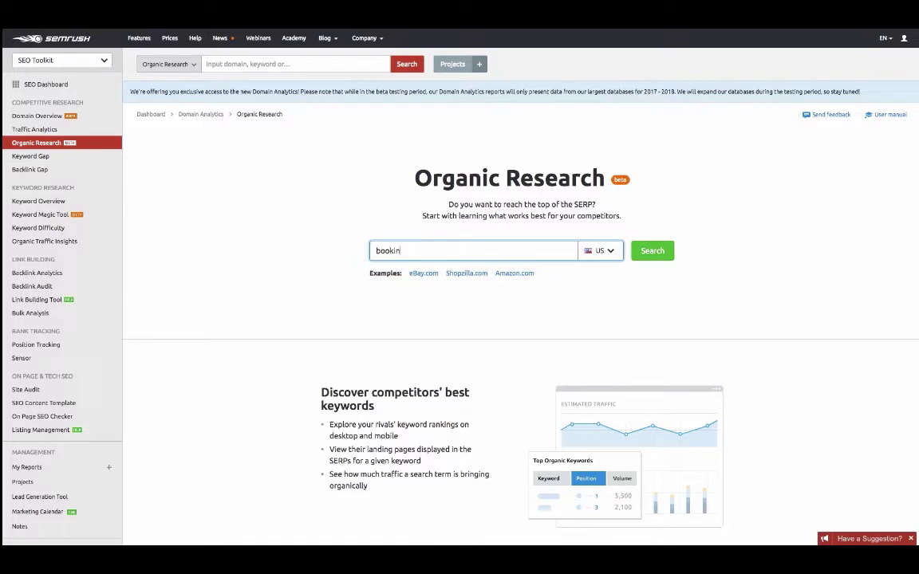
{"action": "left_click", "coordinate": [647, 250]}
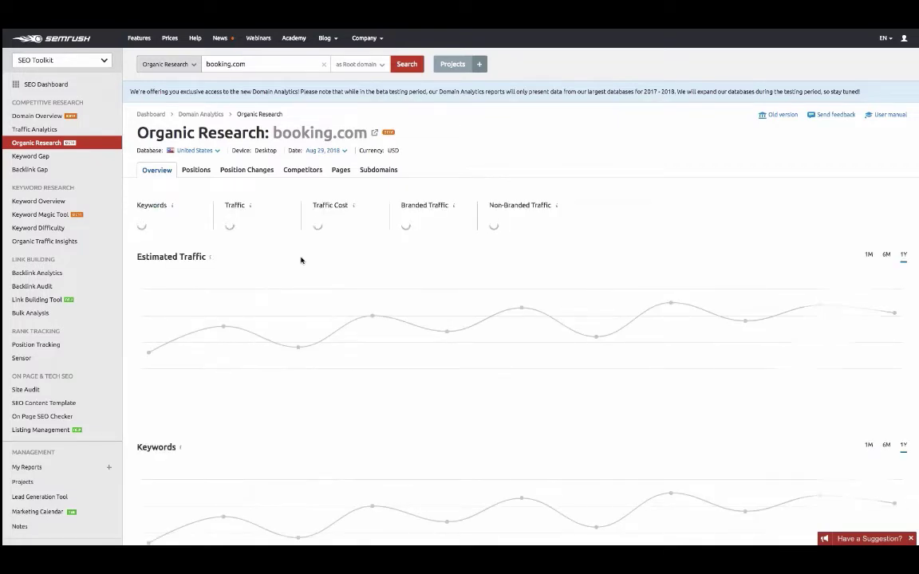
{"action": "left_click", "coordinate": [217, 153]}
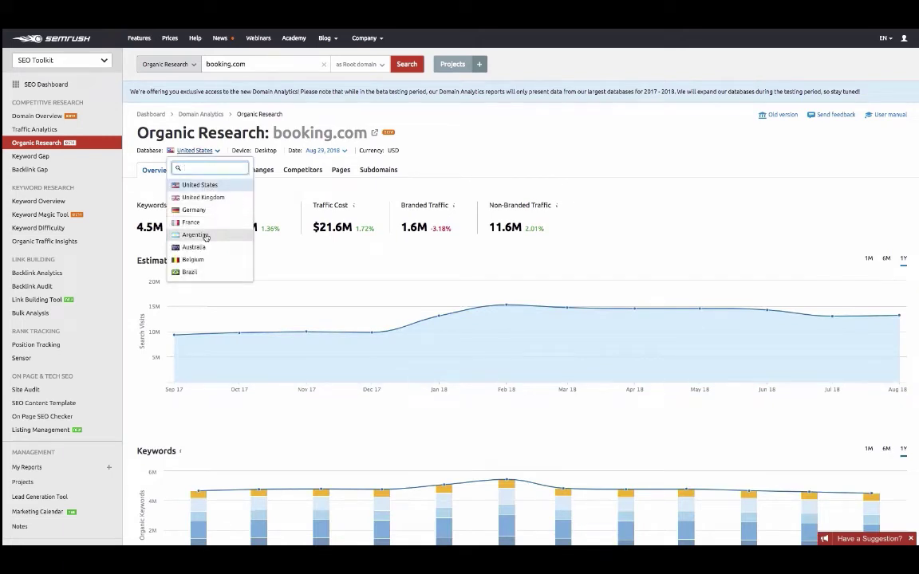
{"action": "left_click", "coordinate": [401, 138]}
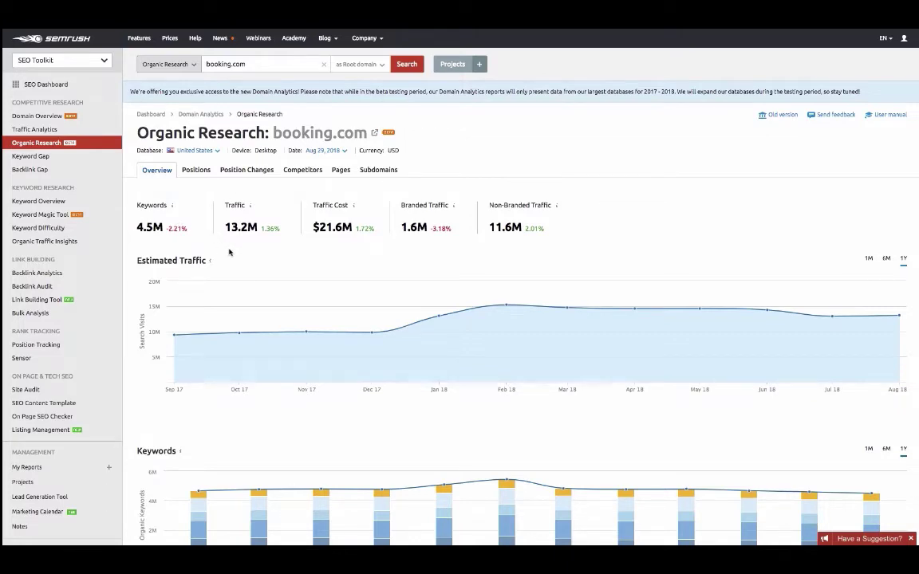
Step: Examine the organic overview for booking.com, covering traffic and keyword trends, top keywords, position changes, SERP features and top pages
{"action": "scroll", "coordinate": [229, 252], "scroll_direction": "down", "scroll_amount": 4}
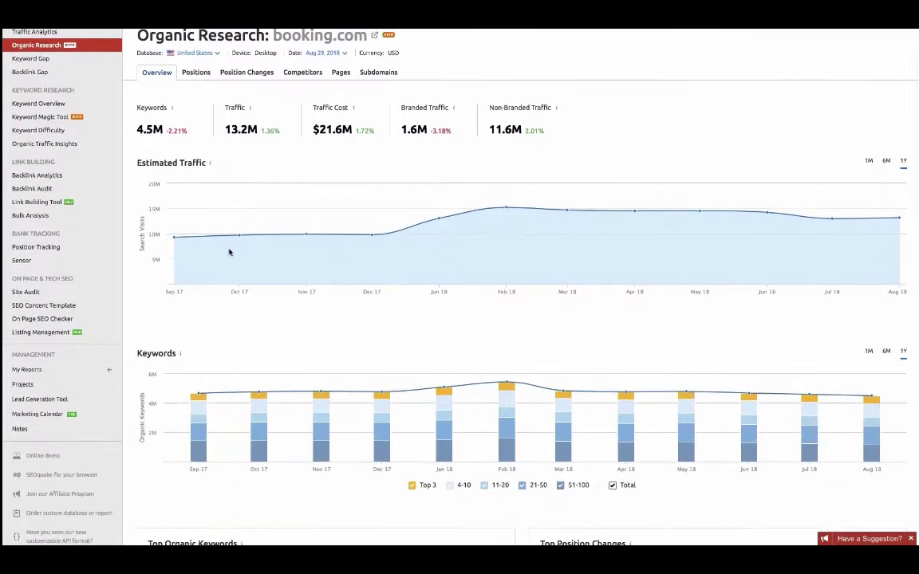
{"action": "scroll", "coordinate": [229, 252], "scroll_direction": "down", "scroll_amount": 2}
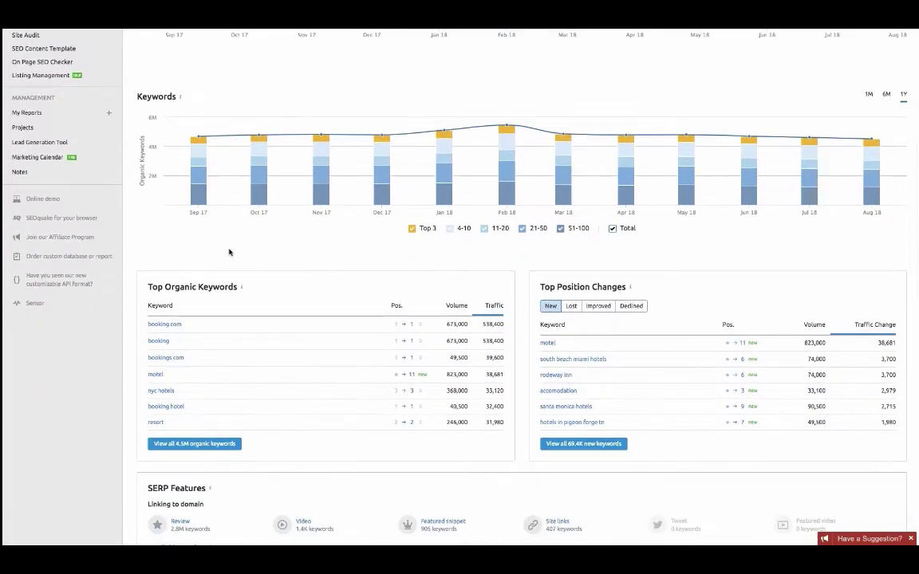
{"action": "scroll", "coordinate": [229, 252], "scroll_direction": "down", "scroll_amount": 3}
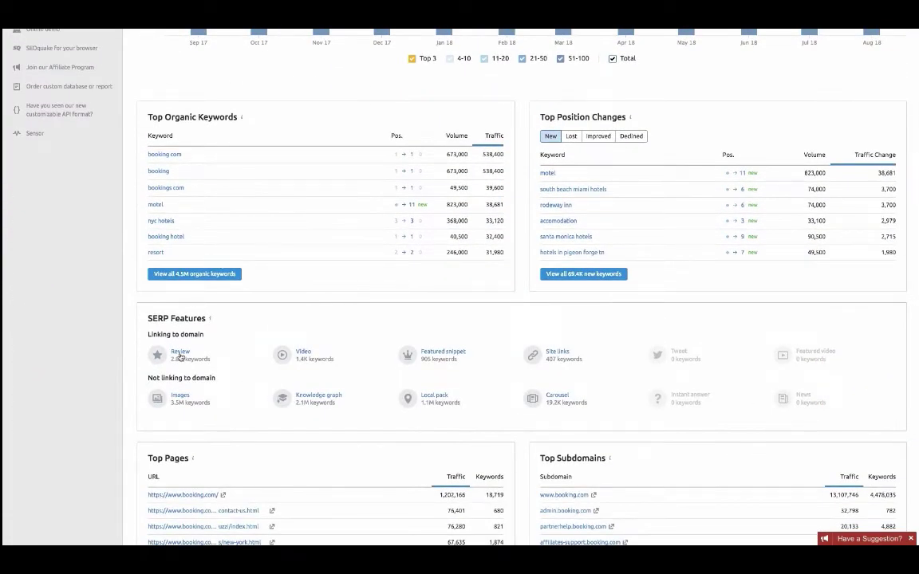
{"action": "scroll", "coordinate": [263, 415], "scroll_direction": "down", "scroll_amount": 2}
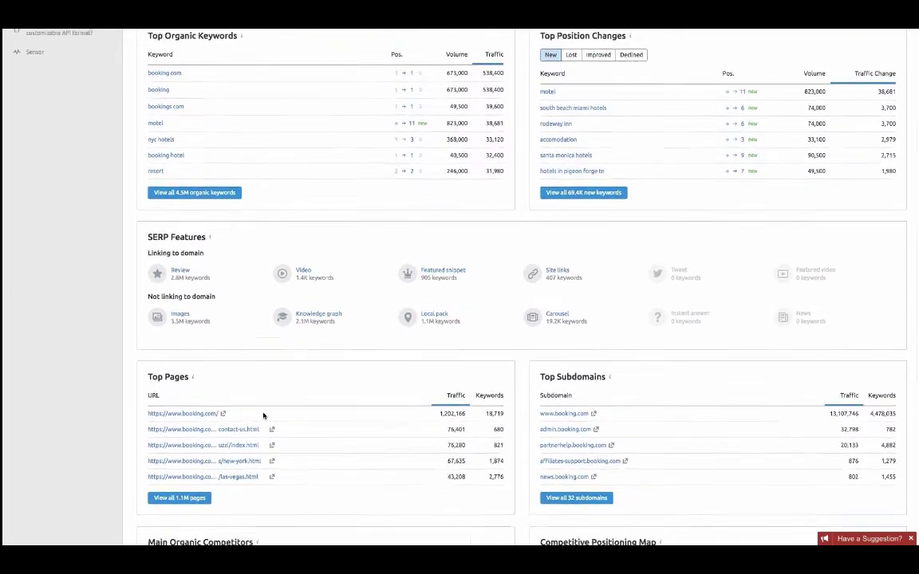
{"action": "scroll", "coordinate": [263, 415], "scroll_direction": "up", "scroll_amount": 10}
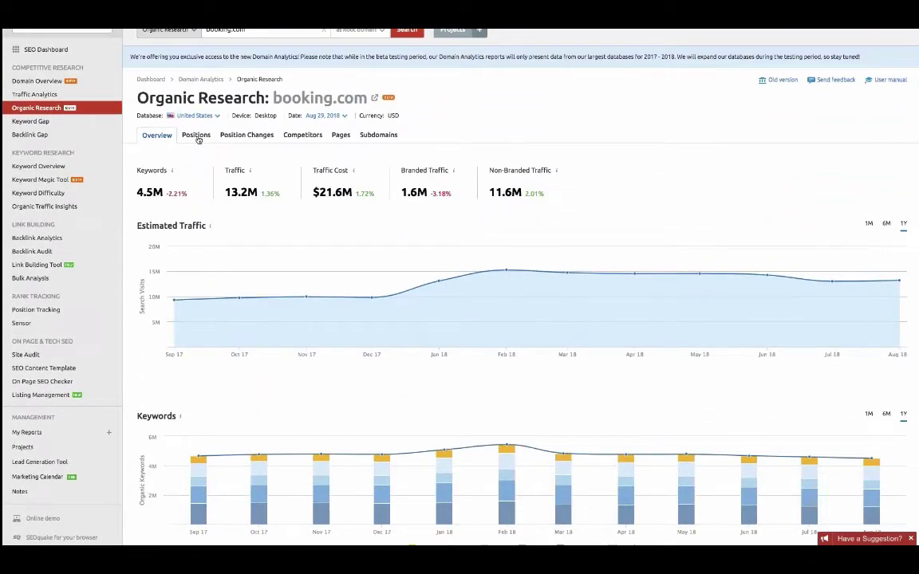
Step: Open the organic Positions report for booking.com and examine its Organic Search Positions table
{"action": "left_click", "coordinate": [196, 136]}
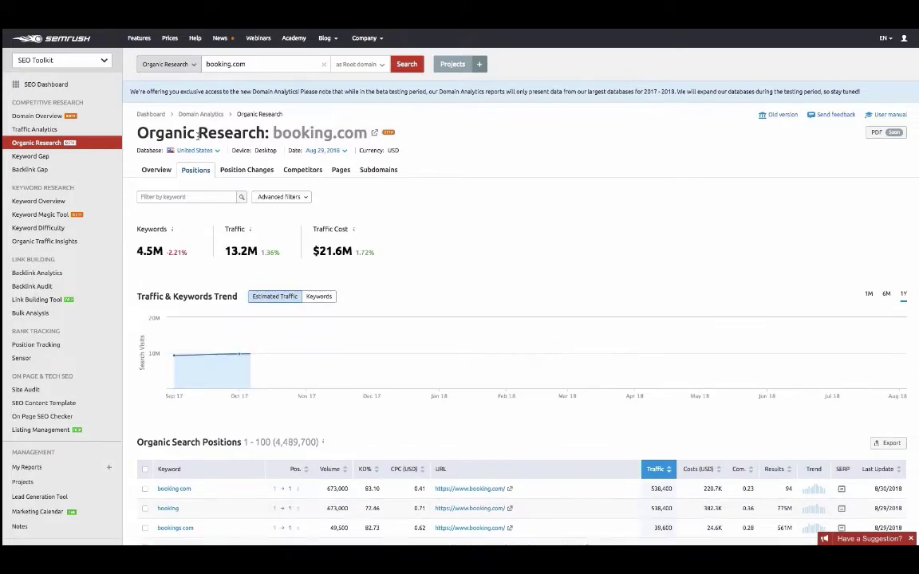
{"action": "scroll", "coordinate": [223, 255], "scroll_direction": "down", "scroll_amount": 3}
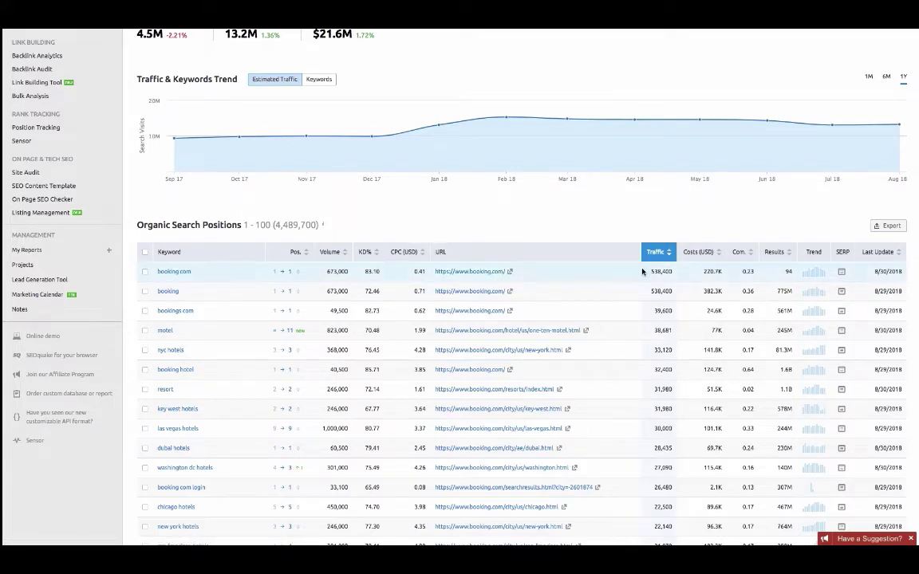
Step: Check which criteria the advanced filters offer for booking.com's organic Positions report, without applying a filter
{"action": "scroll", "coordinate": [642, 273], "scroll_direction": "up", "scroll_amount": 2}
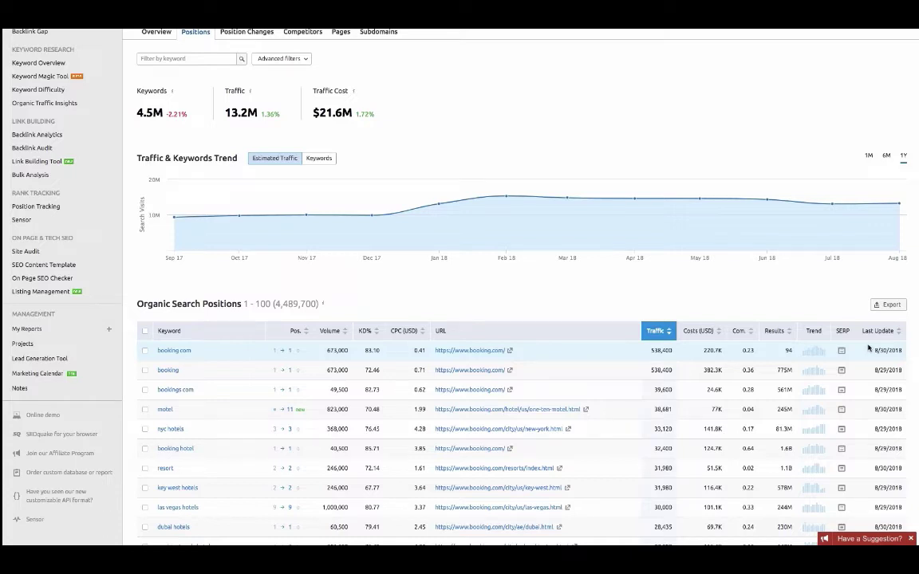
{"action": "scroll", "coordinate": [796, 290], "scroll_direction": "up", "scroll_amount": 2}
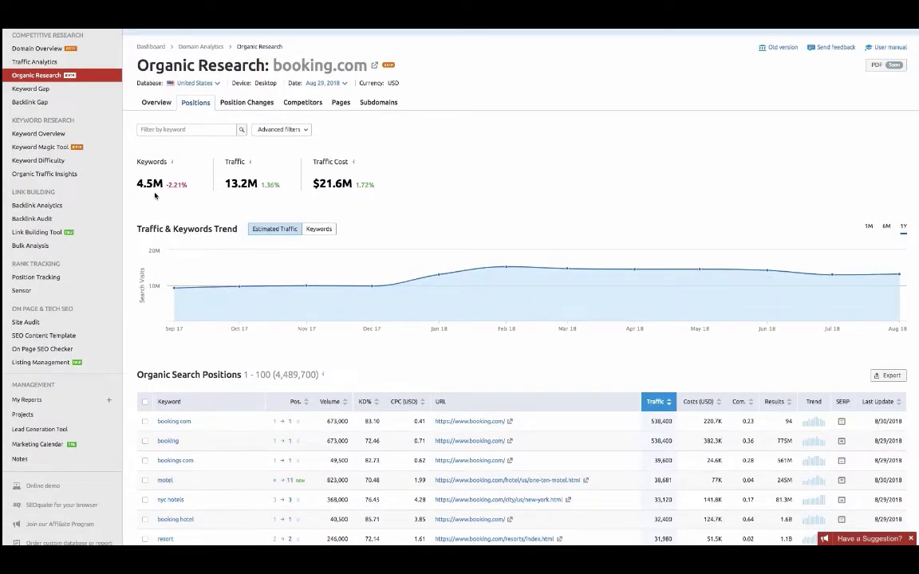
{"action": "left_click", "coordinate": [302, 131]}
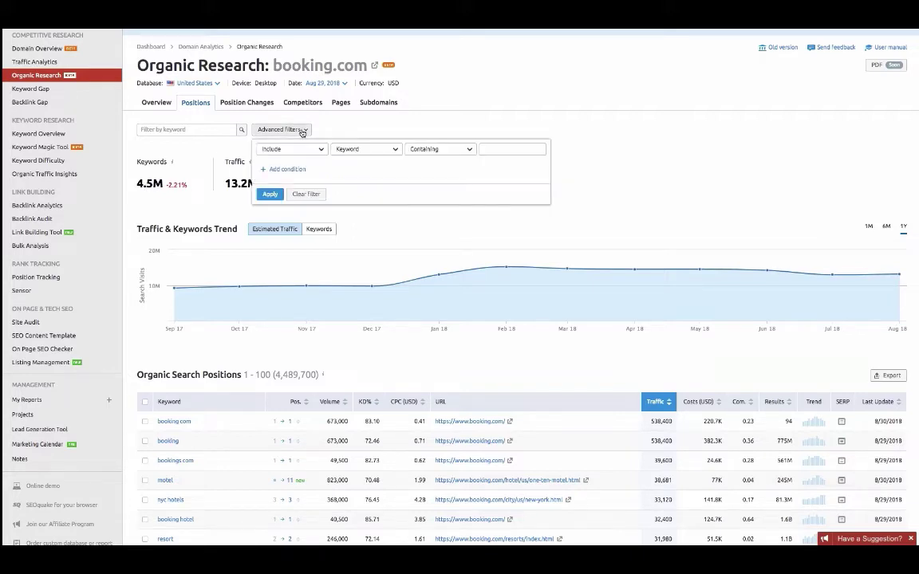
{"action": "left_click", "coordinate": [382, 150]}
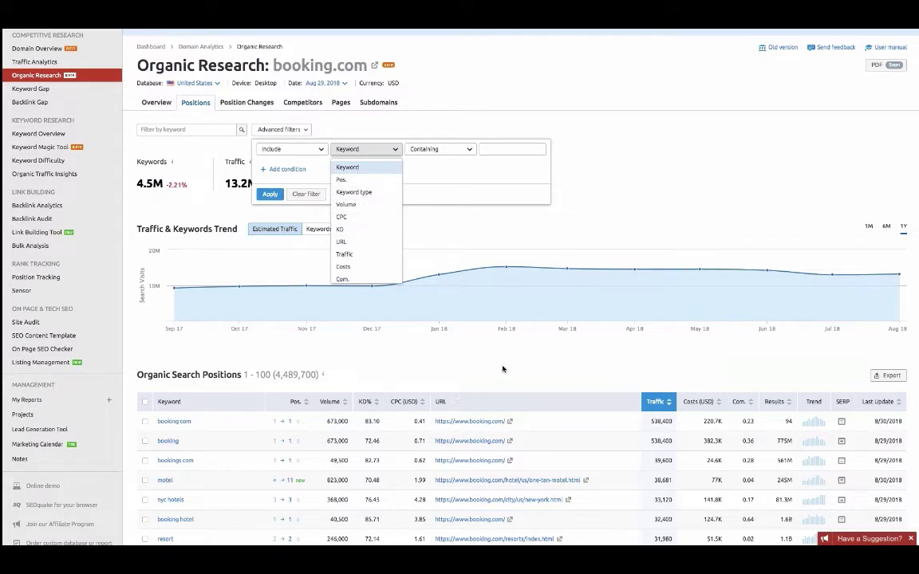
{"action": "left_click", "coordinate": [453, 334]}
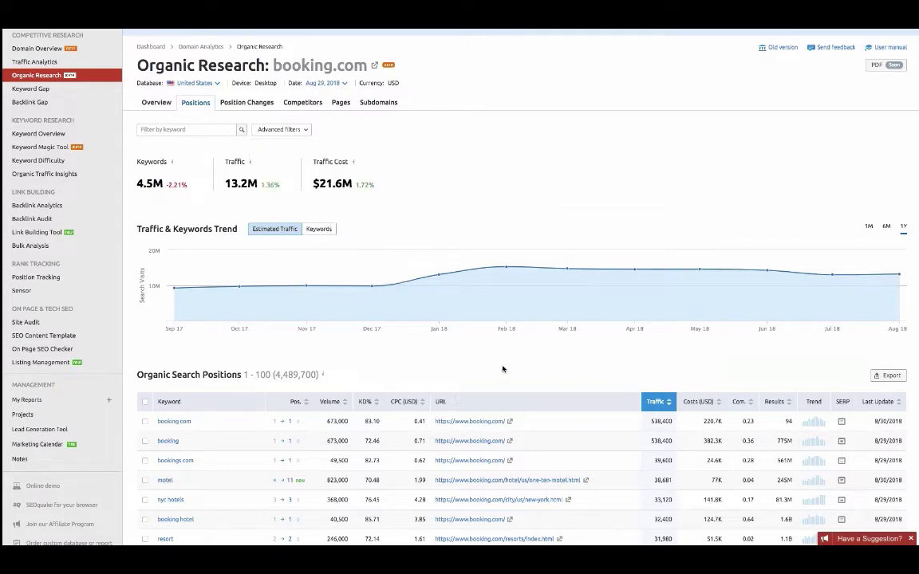
Step: Check the data export options for booking.com's Organic Search Positions table without exporting anything
{"action": "left_click", "coordinate": [888, 375]}
{"action": "scroll", "coordinate": [805, 412], "scroll_direction": "down", "scroll_amount": 1}
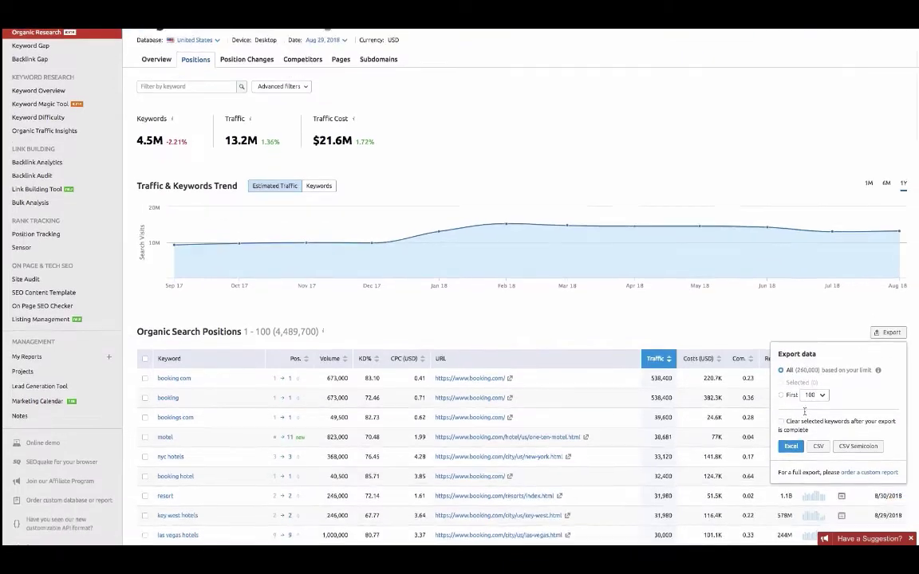
{"action": "left_click", "coordinate": [780, 317]}
{"action": "scroll", "coordinate": [700, 172], "scroll_direction": "up", "scroll_amount": 2}
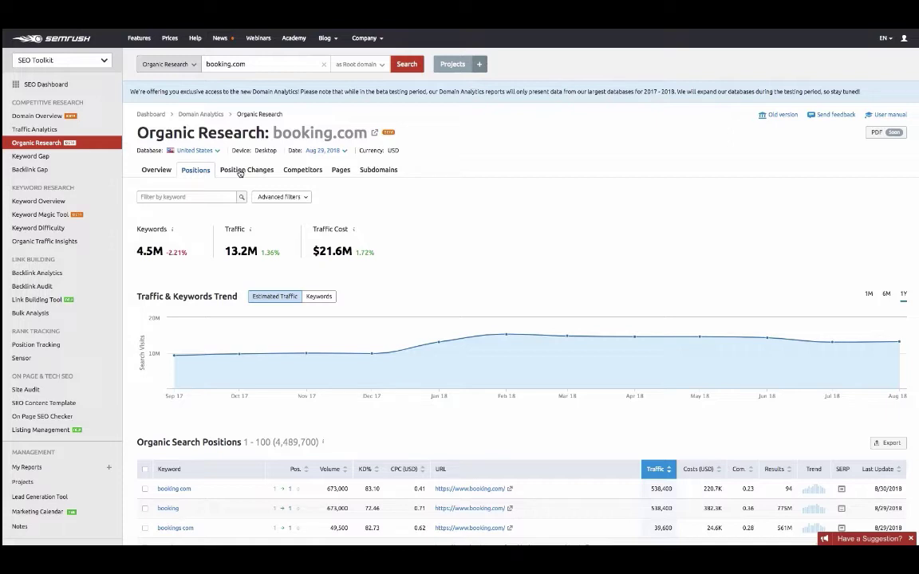
Step: Open booking.com's organic Competitors report and open the keywords it has in common with expedia.com
{"action": "left_click", "coordinate": [300, 170]}
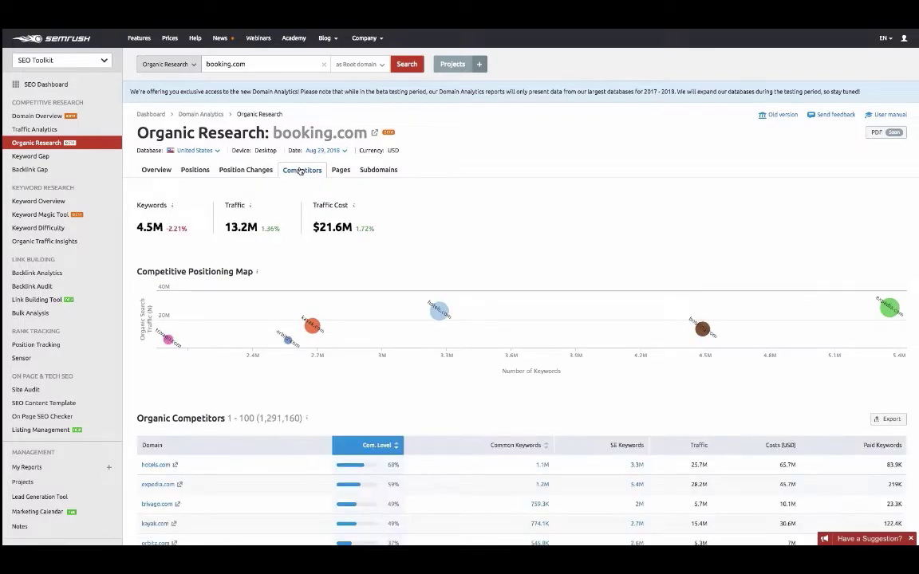
{"action": "scroll", "coordinate": [258, 251], "scroll_direction": "down", "scroll_amount": 1}
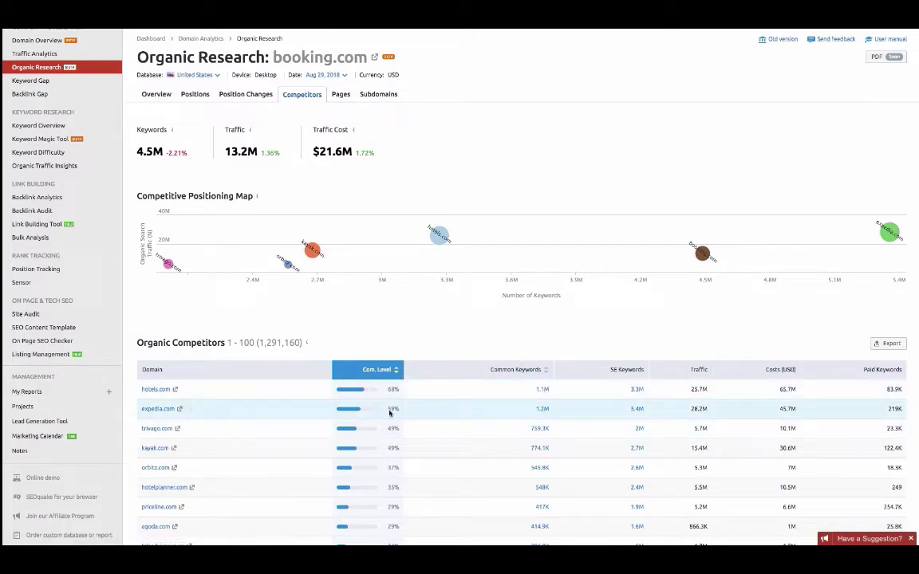
{"action": "left_click", "coordinate": [542, 410]}
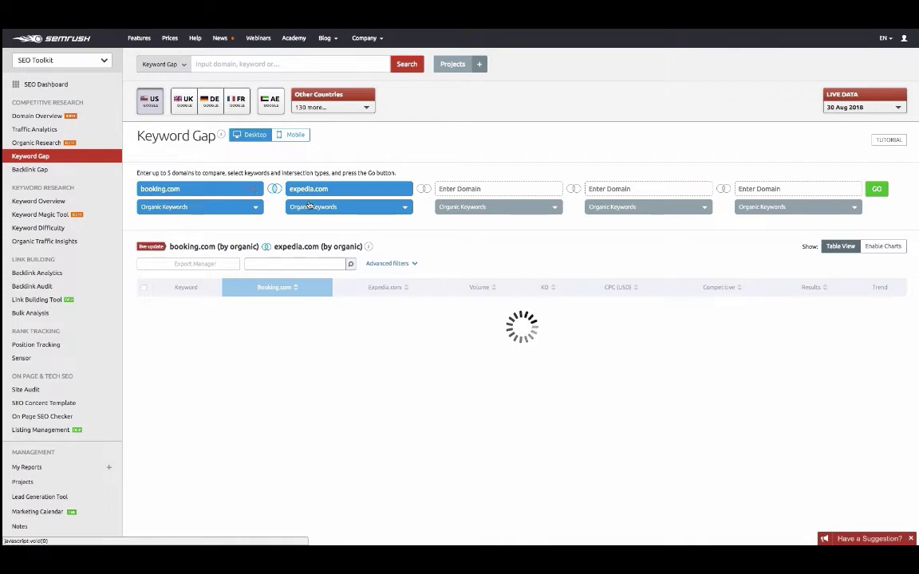
Step: Check the keyword types and intersection types available for comparing booking.com with expedia.com in Keyword Gap
{"action": "left_click", "coordinate": [245, 213]}
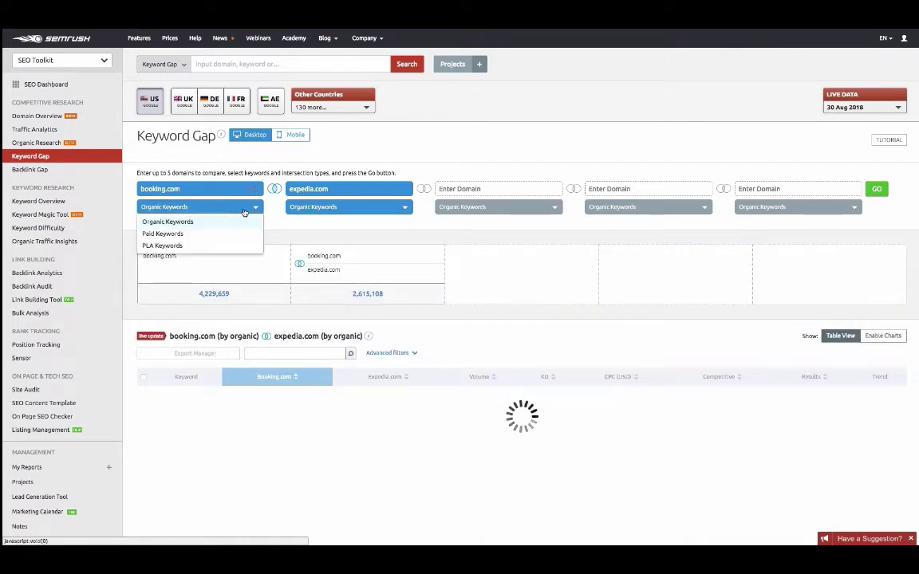
{"action": "left_click", "coordinate": [293, 235]}
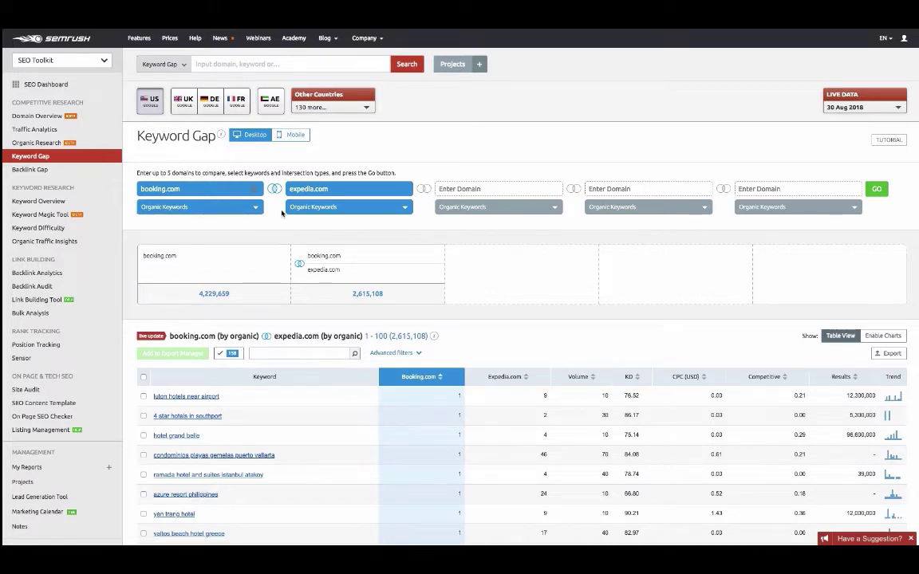
{"action": "left_click", "coordinate": [274, 188]}
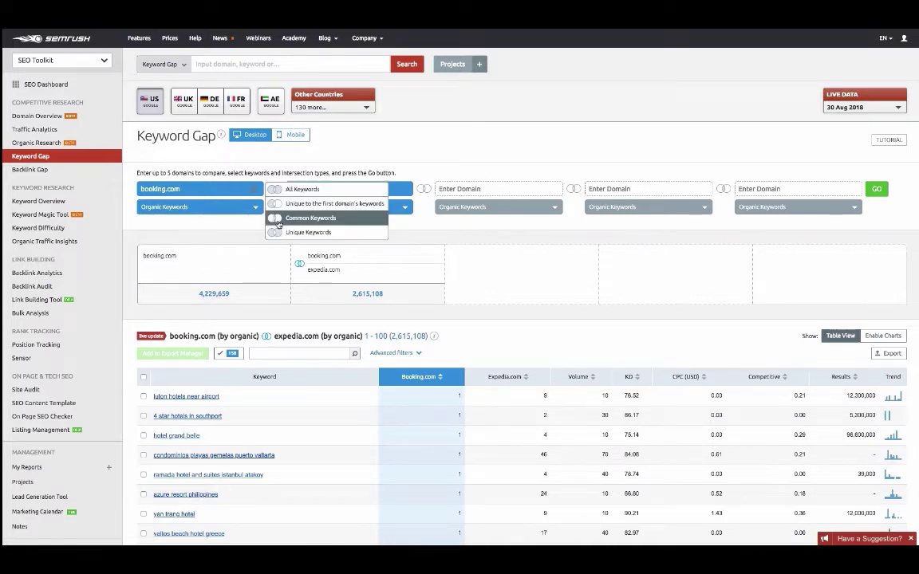
{"action": "left_click", "coordinate": [239, 224]}
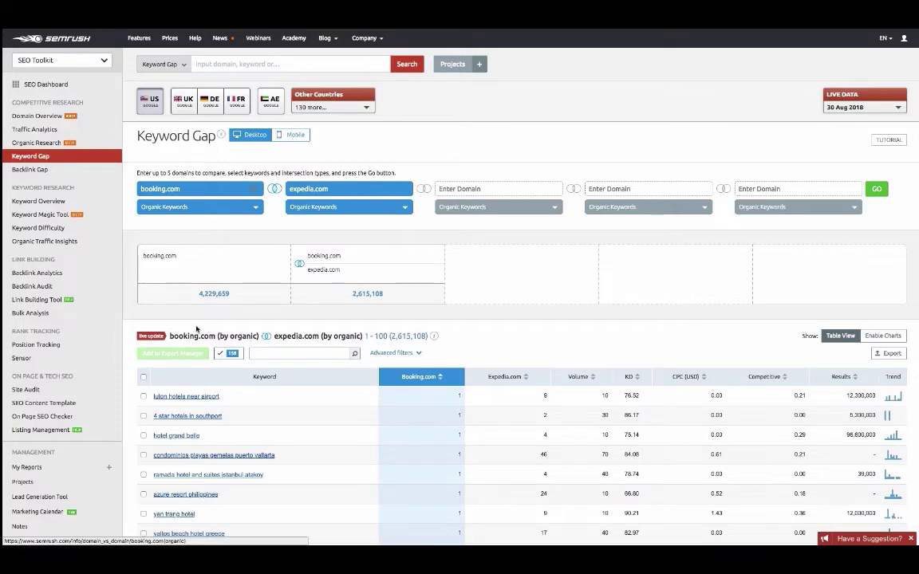
Step: Check the Keyword Gap table's advanced filters and view the booking.com and expedia.com keyword overlap as a chart
{"action": "scroll", "coordinate": [196, 328], "scroll_direction": "down", "scroll_amount": 1}
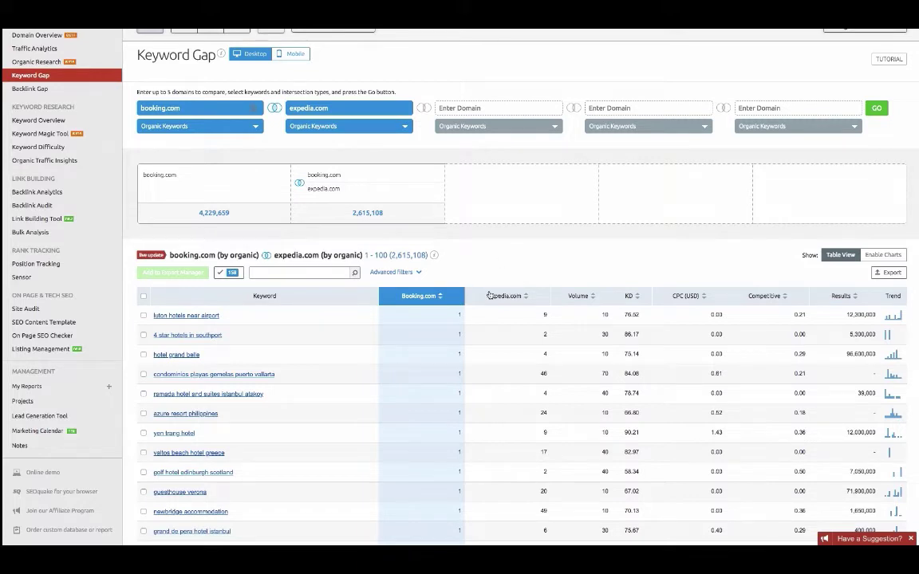
{"action": "left_click", "coordinate": [394, 272]}
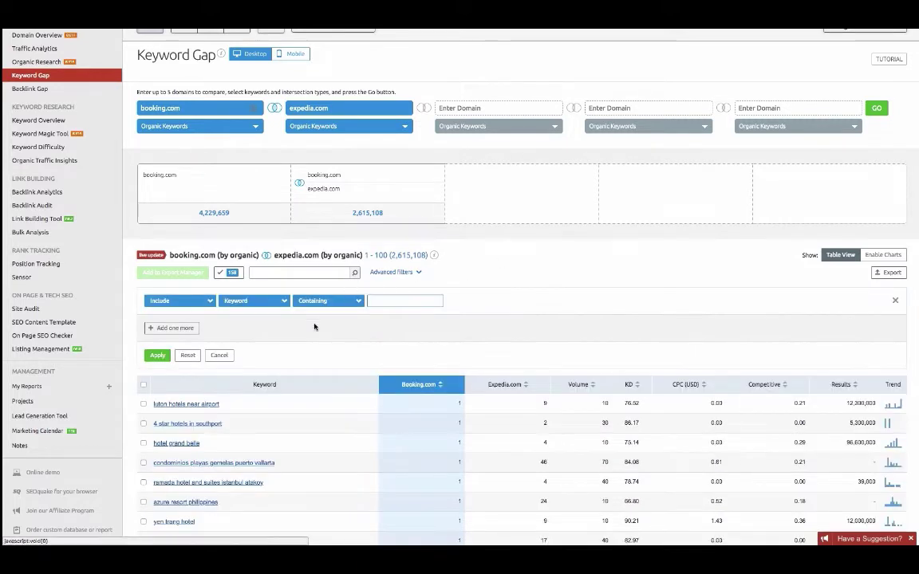
{"action": "left_click", "coordinate": [399, 272]}
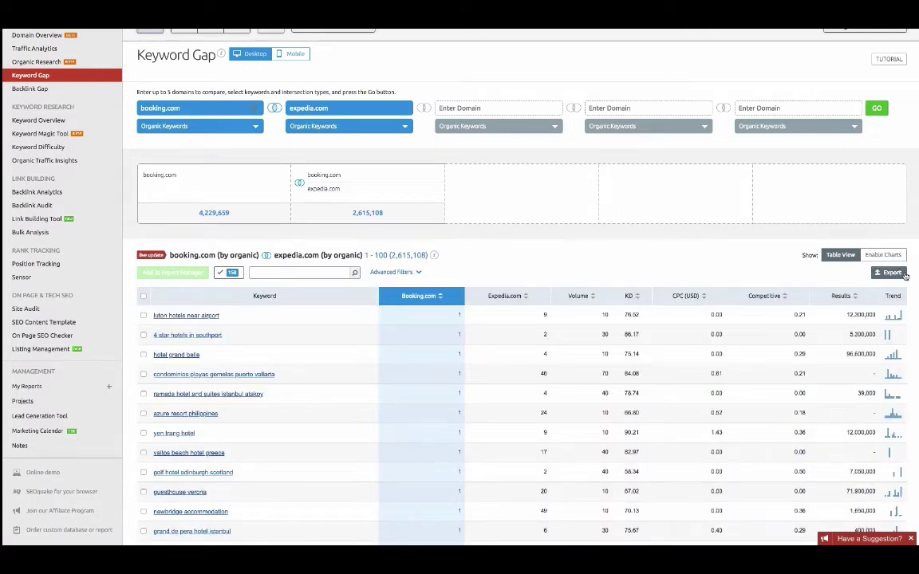
{"action": "left_click", "coordinate": [885, 254]}
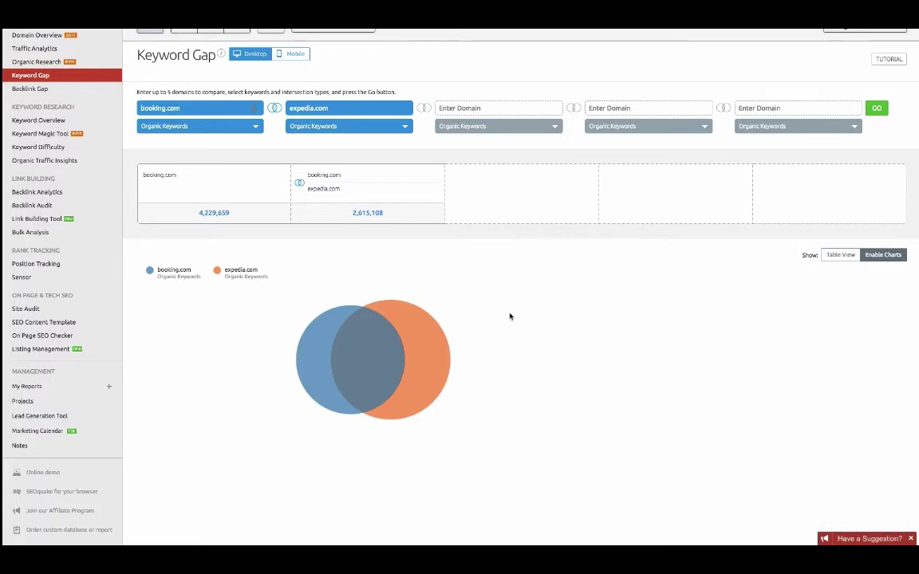
{"action": "mouse_move", "coordinate": [336, 314]}
{"action": "left_click", "coordinate": [839, 255]}
Step: Compare booking.com with expedia.com using the "Unique to the first domain's keywords" intersection and view the resulting keyword table
{"action": "left_click", "coordinate": [275, 107]}
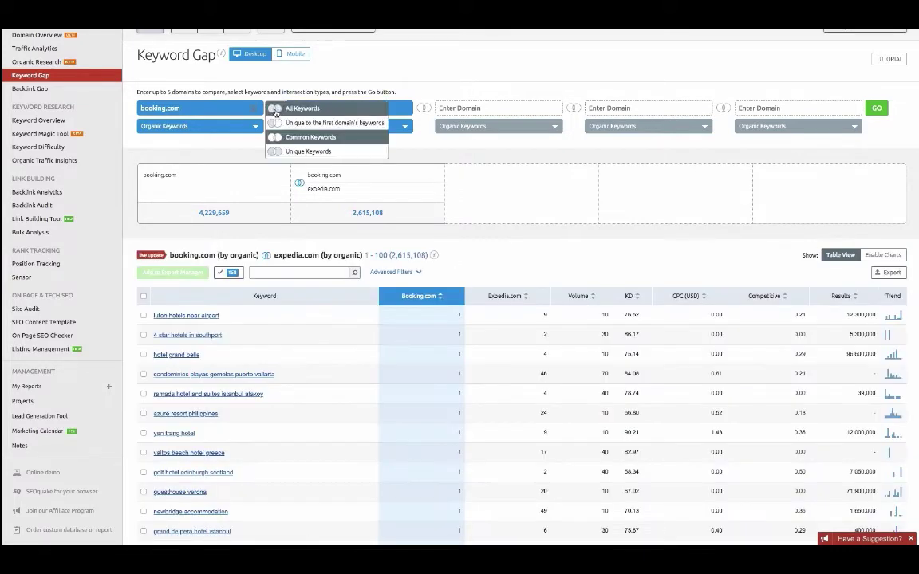
{"action": "left_click", "coordinate": [276, 125]}
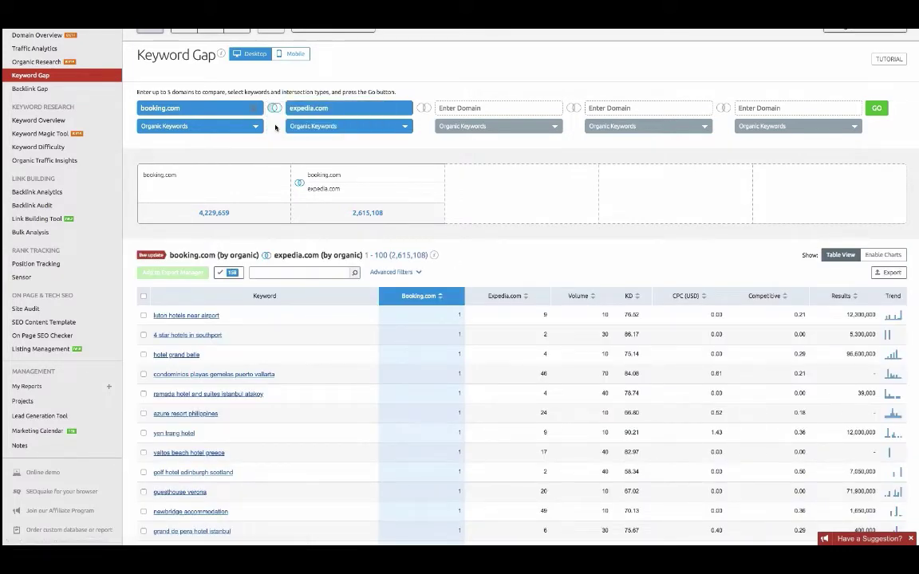
{"action": "left_click", "coordinate": [877, 109]}
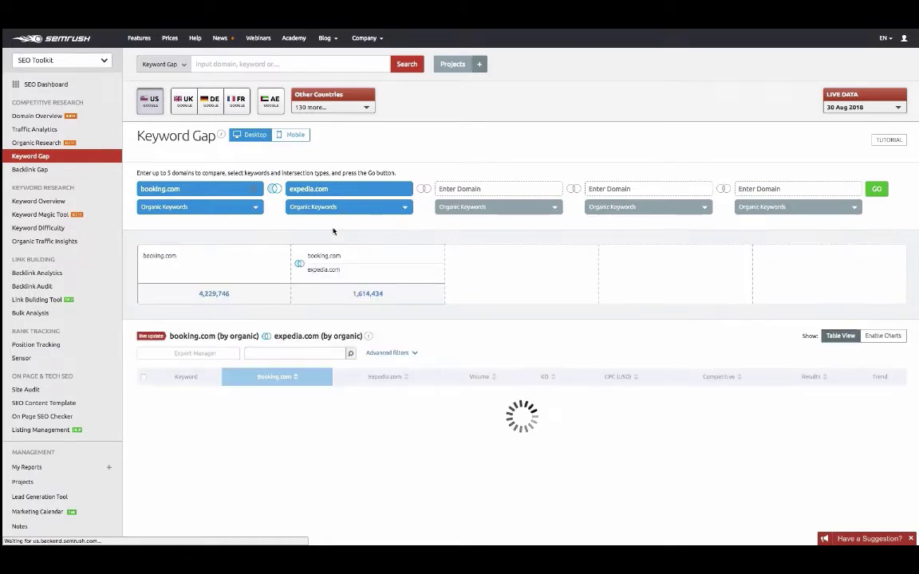
{"action": "scroll", "coordinate": [338, 312], "scroll_direction": "down", "scroll_amount": 1}
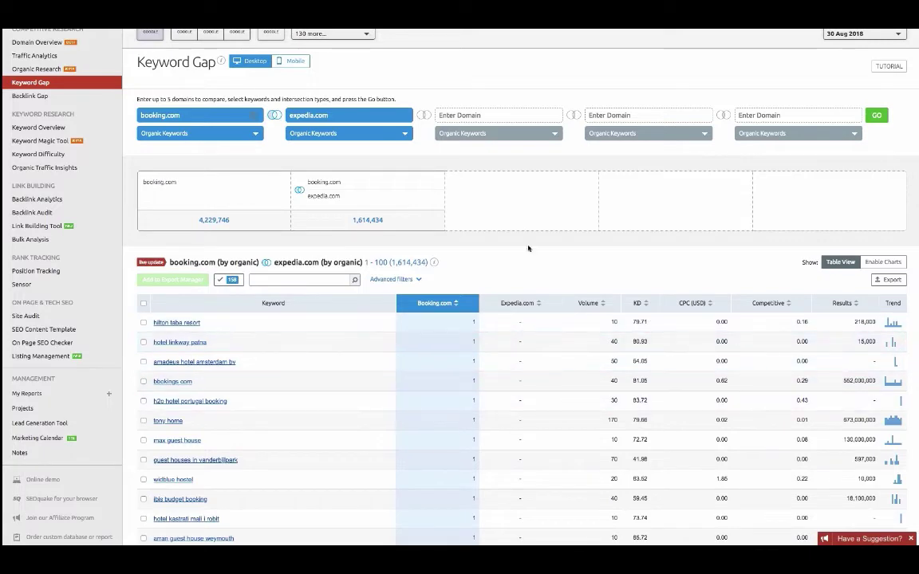
{"action": "scroll", "coordinate": [506, 198], "scroll_direction": "up", "scroll_amount": 2}
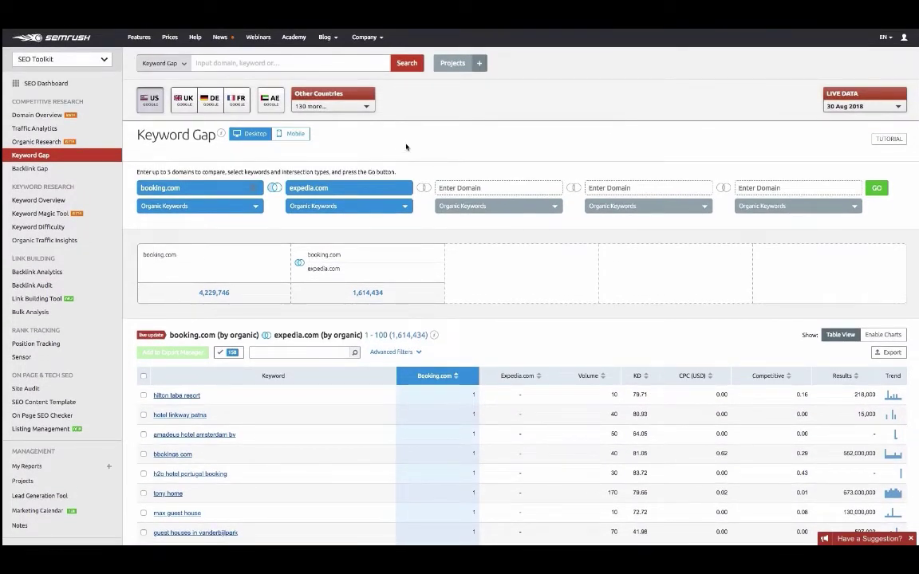
Step: Replace expedia.com with booking.com using Paid Keywords and compare it with booking.com's organic keywords by Common Keywords
{"action": "double_click", "coordinate": [159, 187]}
{"action": "left_click_drag", "start_coordinate": [183, 187], "coordinate": [134, 187]}
{"action": "left_click", "coordinate": [318, 188]}
{"action": "left_click_drag", "start_coordinate": [329, 188], "coordinate": [290, 188]}
{"action": "left_click", "coordinate": [274, 188]}
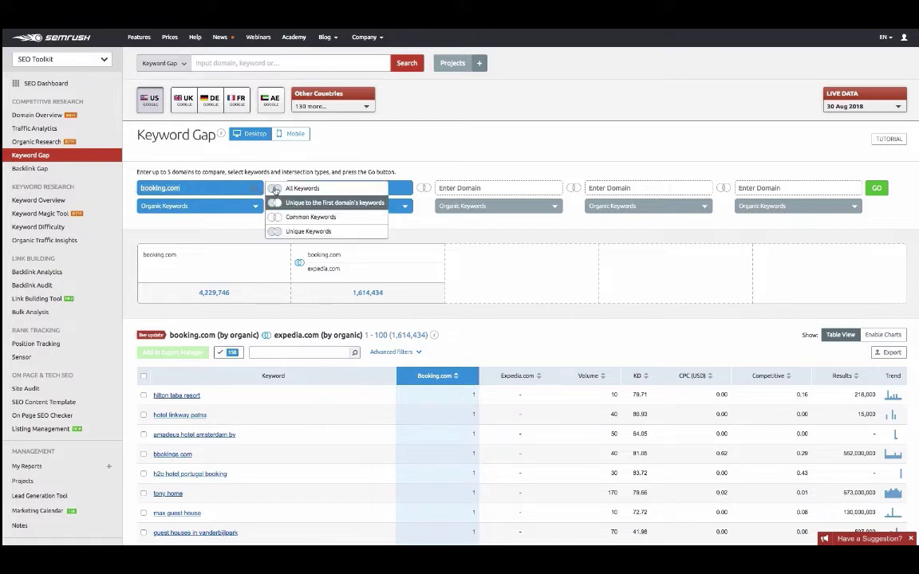
{"action": "left_click", "coordinate": [276, 217]}
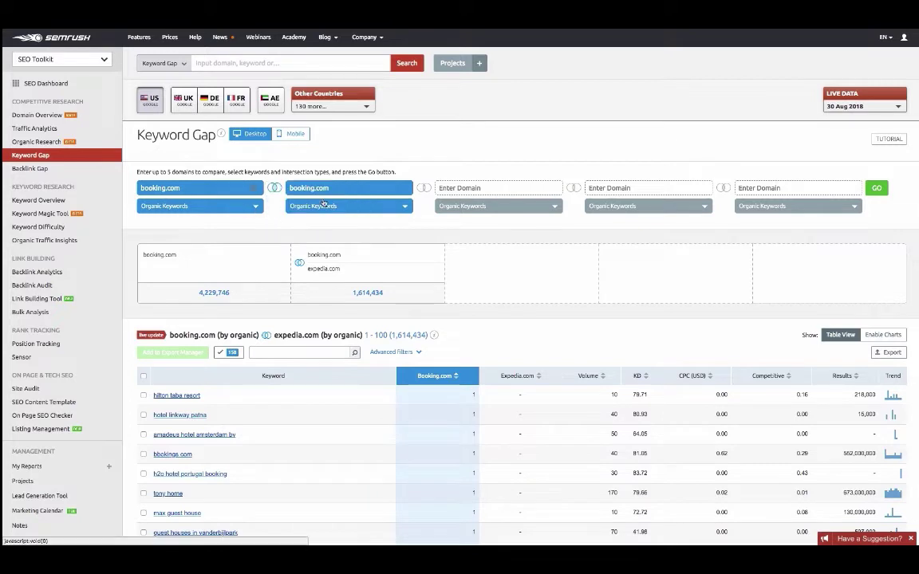
{"action": "left_click", "coordinate": [293, 205]}
{"action": "left_click", "coordinate": [323, 233]}
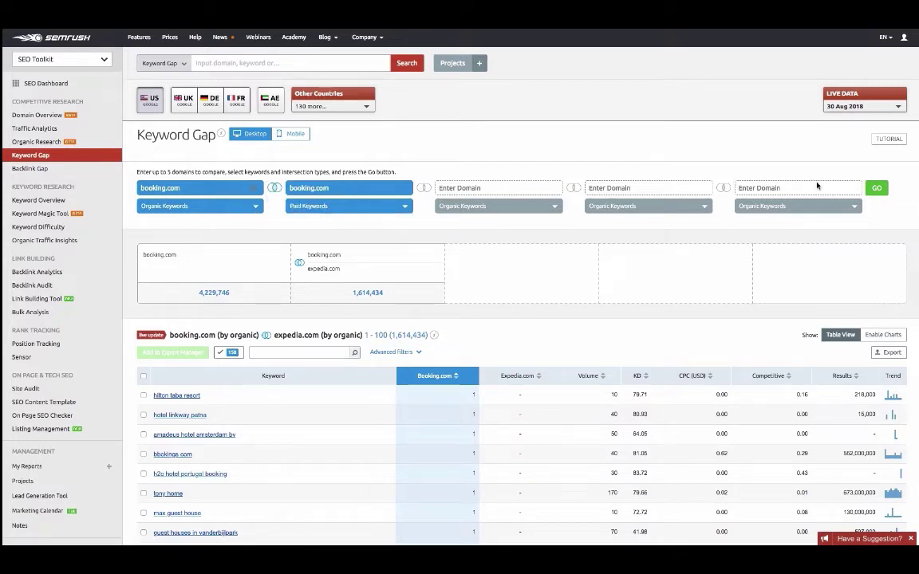
{"action": "left_click", "coordinate": [875, 191]}
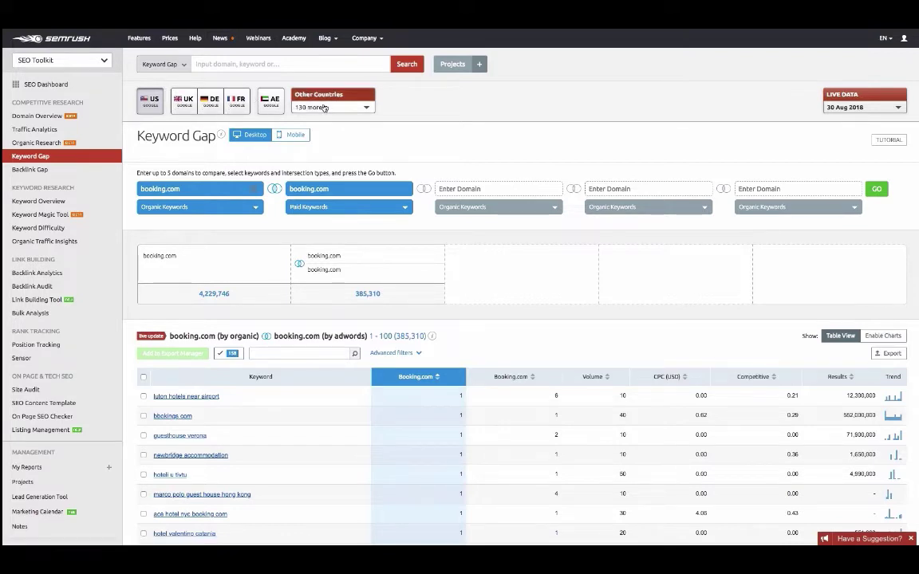
Step: Check the historical data dates available for the Keyword Gap report and open the Backlink Gap tool
{"action": "left_click", "coordinate": [860, 107]}
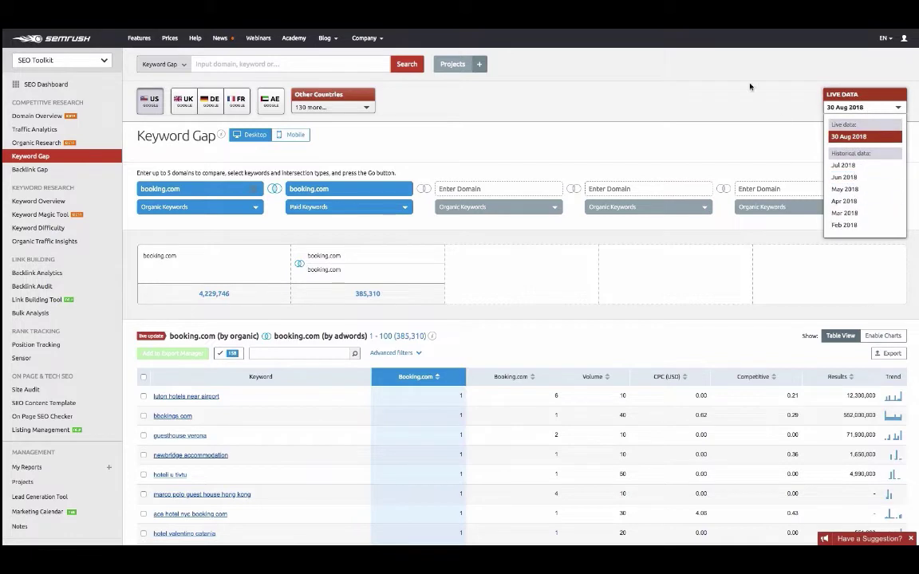
{"action": "left_click", "coordinate": [727, 95]}
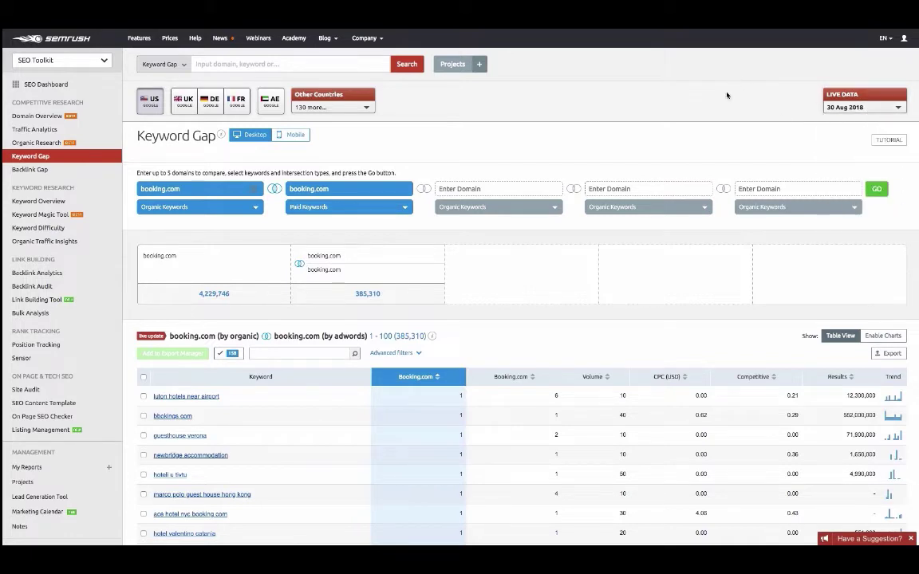
{"action": "left_click", "coordinate": [40, 169]}
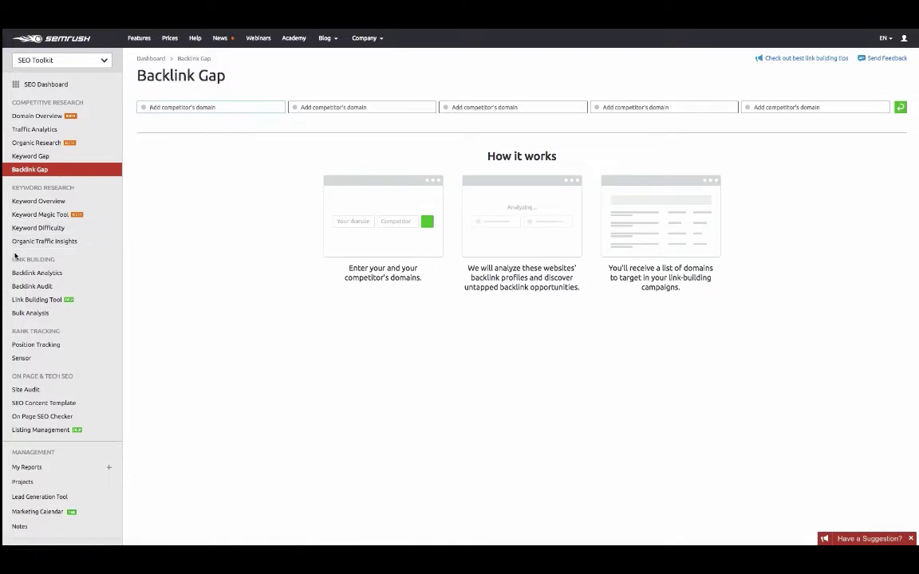
Step: Run a Keyword Overview report for "hotels" and examine its phrase match keywords, related keywords, organic results and ad copies
{"action": "left_click", "coordinate": [58, 205]}
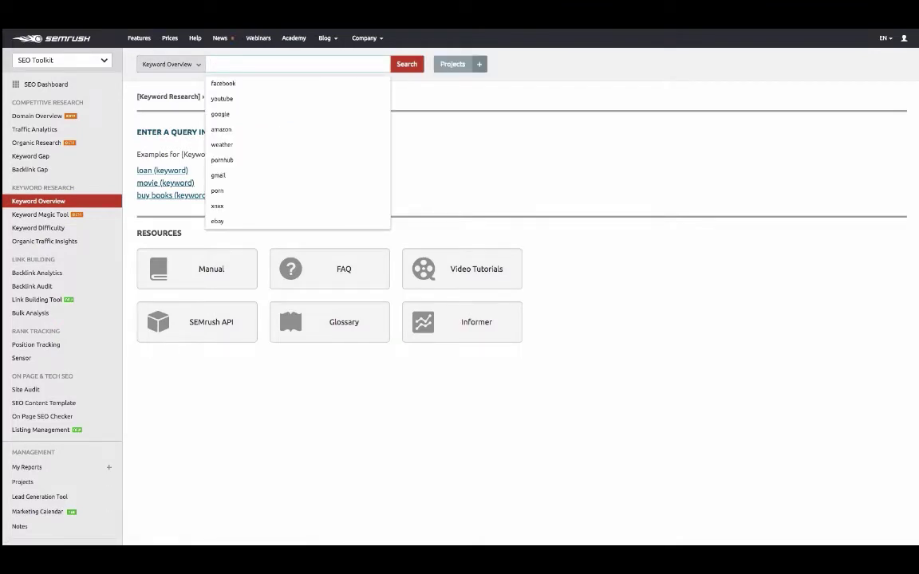
{"action": "type", "text": "hotels"}
{"action": "left_click", "coordinate": [404, 65]}
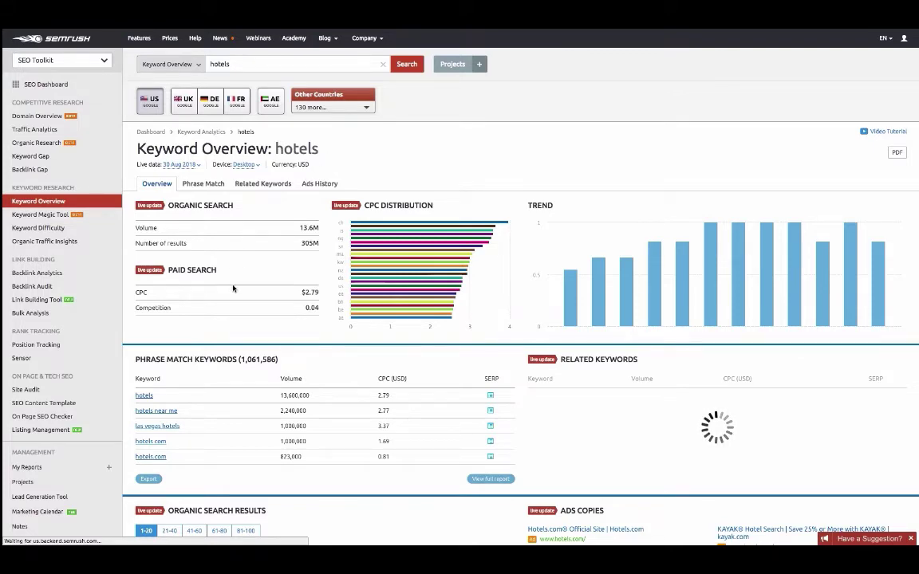
{"action": "scroll", "coordinate": [233, 288], "scroll_direction": "down", "scroll_amount": 1}
{"action": "scroll", "coordinate": [233, 288], "scroll_direction": "down", "scroll_amount": 1}
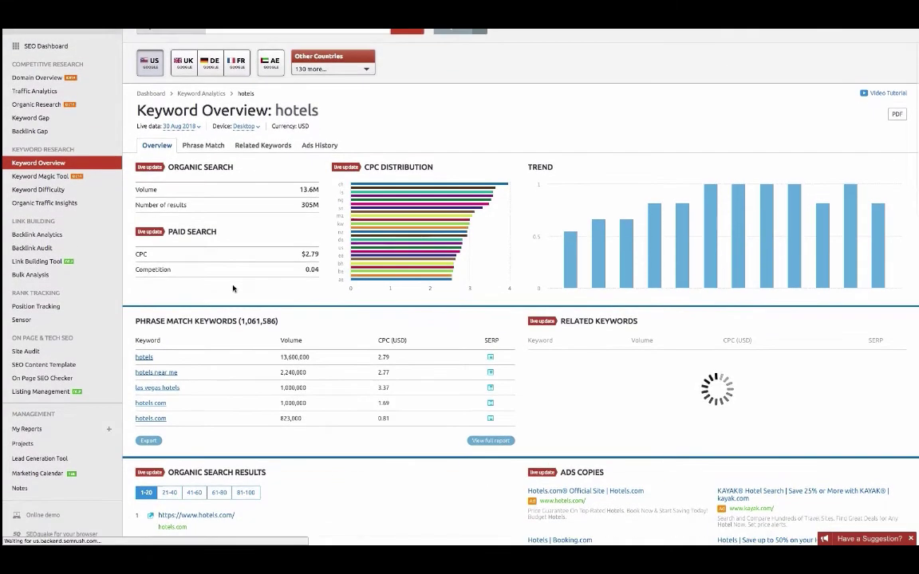
{"action": "scroll", "coordinate": [236, 275], "scroll_direction": "down", "scroll_amount": 4}
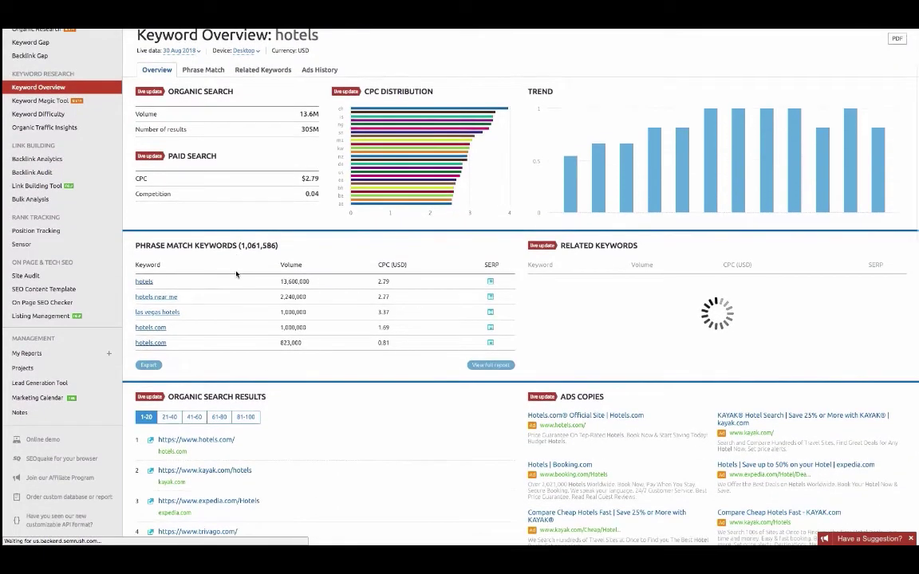
{"action": "scroll", "coordinate": [371, 258], "scroll_direction": "down", "scroll_amount": 7}
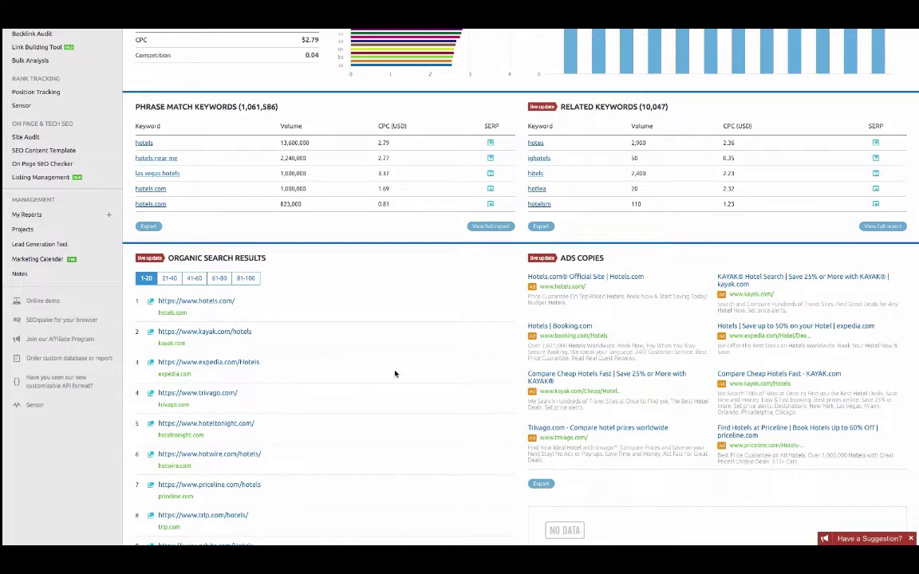
Step: Run a Keyword Magic Tool search for "hotels" in the US database
{"action": "scroll", "coordinate": [670, 286], "scroll_direction": "up", "scroll_amount": 13}
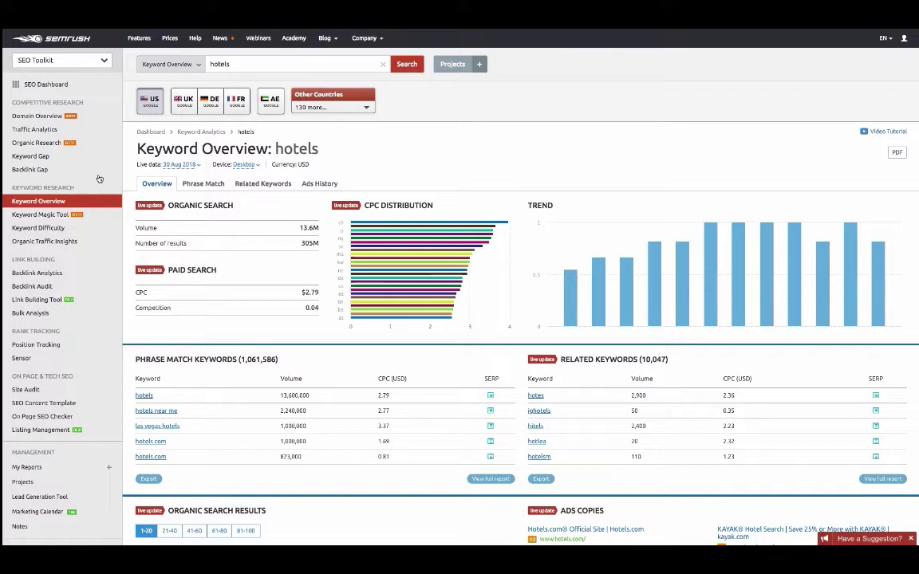
{"action": "left_click", "coordinate": [36, 216]}
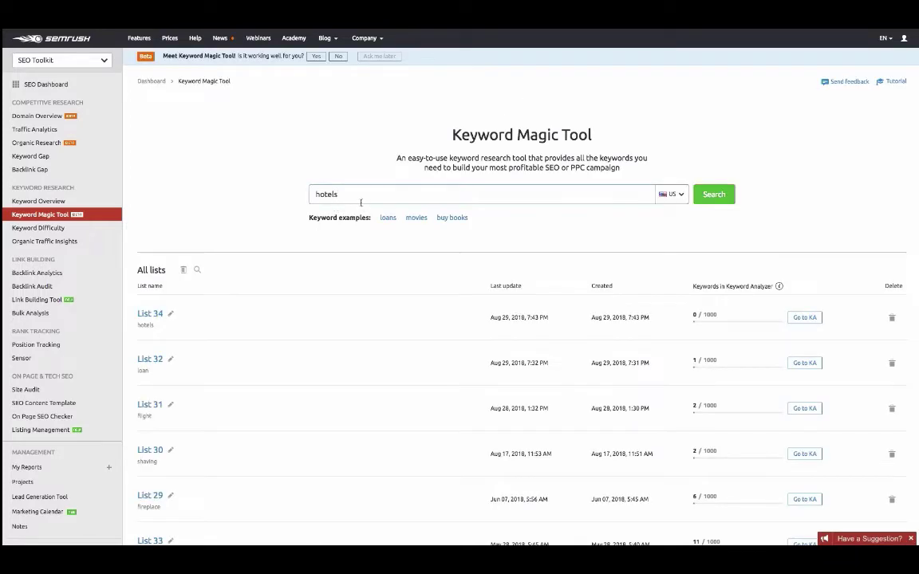
{"action": "left_click", "coordinate": [674, 195]}
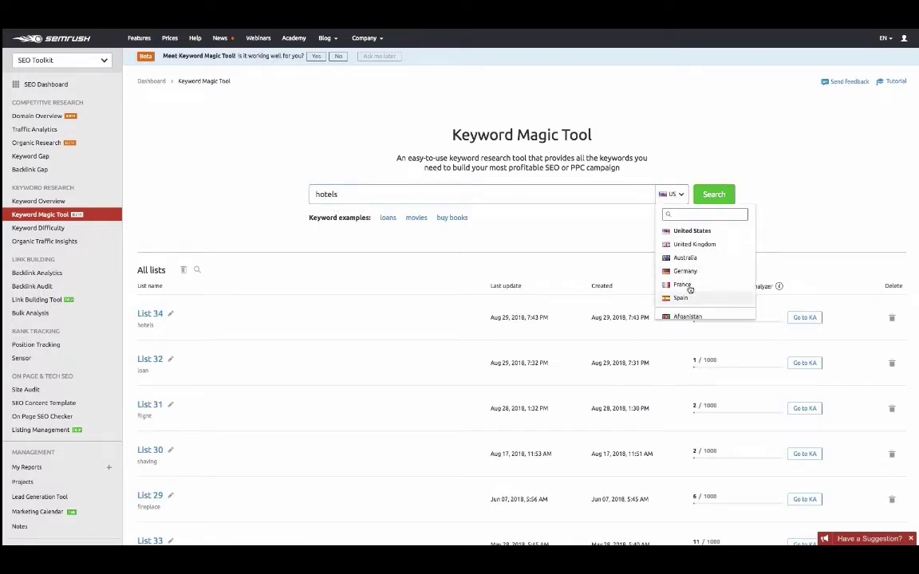
{"action": "left_click", "coordinate": [715, 194]}
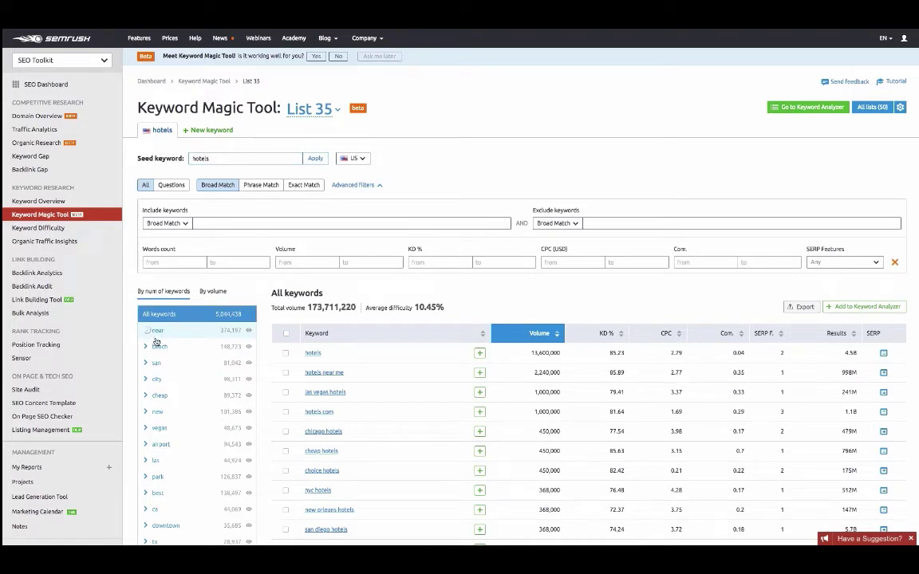
Step: Drill down through the "near" and "airport" keyword groups and view the "international" subgroup's keywords
{"action": "left_click", "coordinate": [146, 331]}
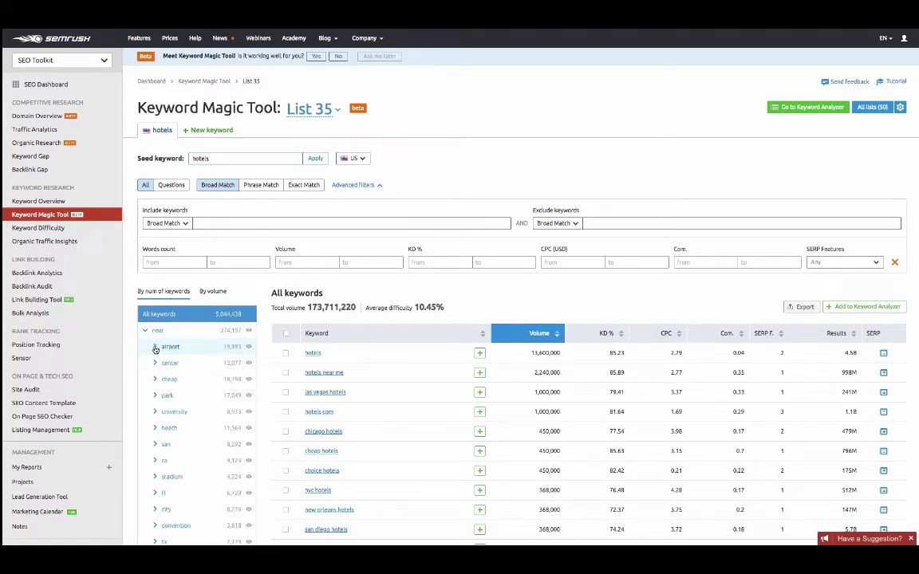
{"action": "left_click", "coordinate": [156, 348]}
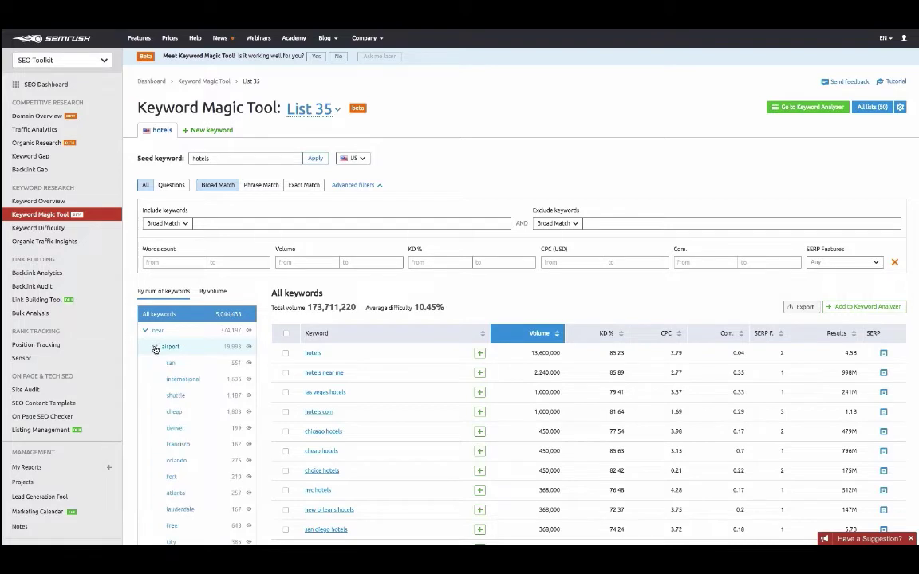
{"action": "left_click", "coordinate": [190, 381]}
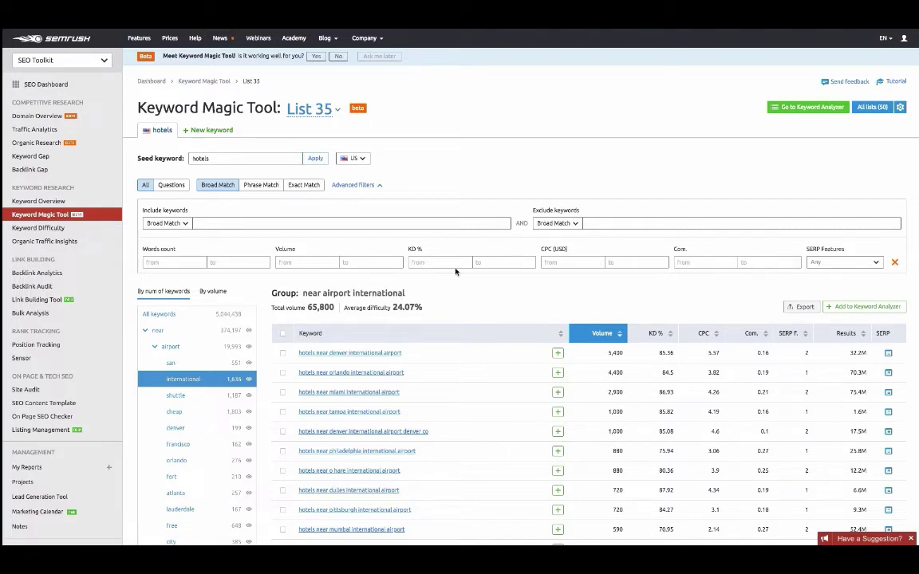
Step: Limit the "hotels" keywords to questions and add "what is hotel california about" to the Keyword Analyzer
{"action": "left_click", "coordinate": [171, 189]}
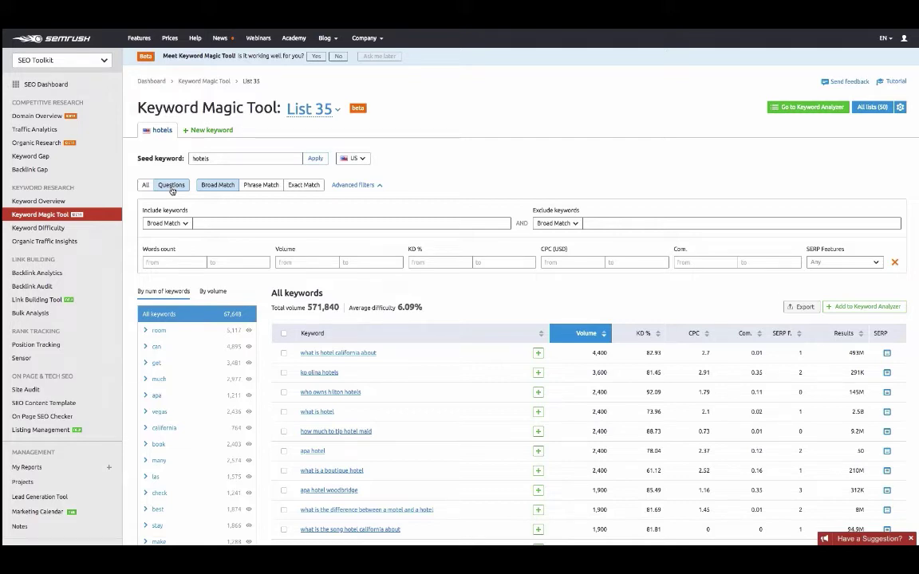
{"action": "left_click", "coordinate": [172, 185]}
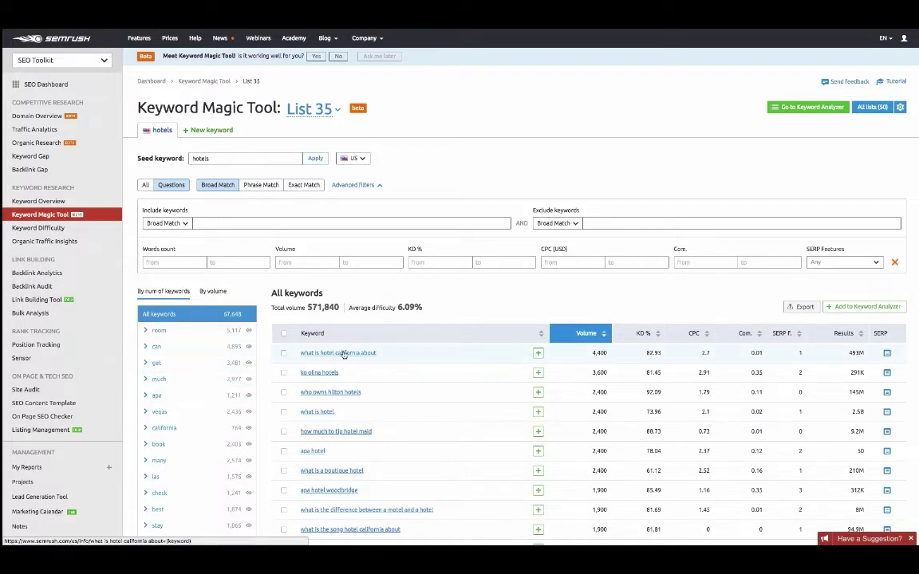
{"action": "left_click", "coordinate": [541, 354]}
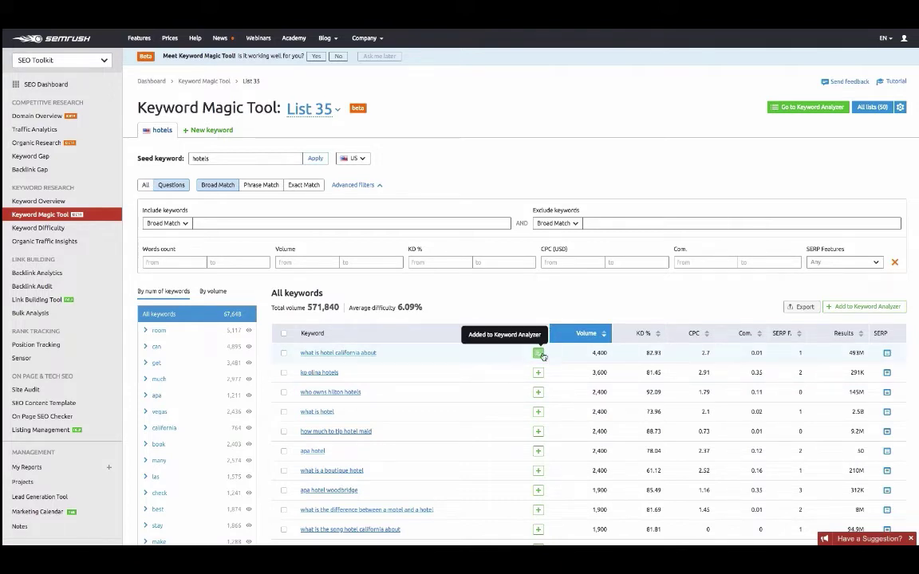
Step: Update the metrics for all keywords in the Keyword Analyzer, then reload the list by returning from Keyword Magic
{"action": "left_click", "coordinate": [799, 109]}
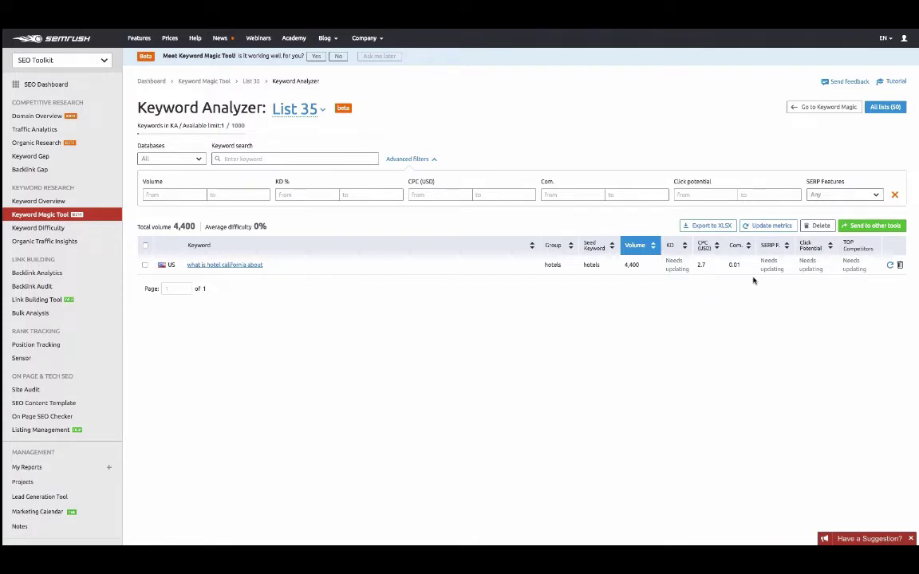
{"action": "left_click", "coordinate": [763, 229]}
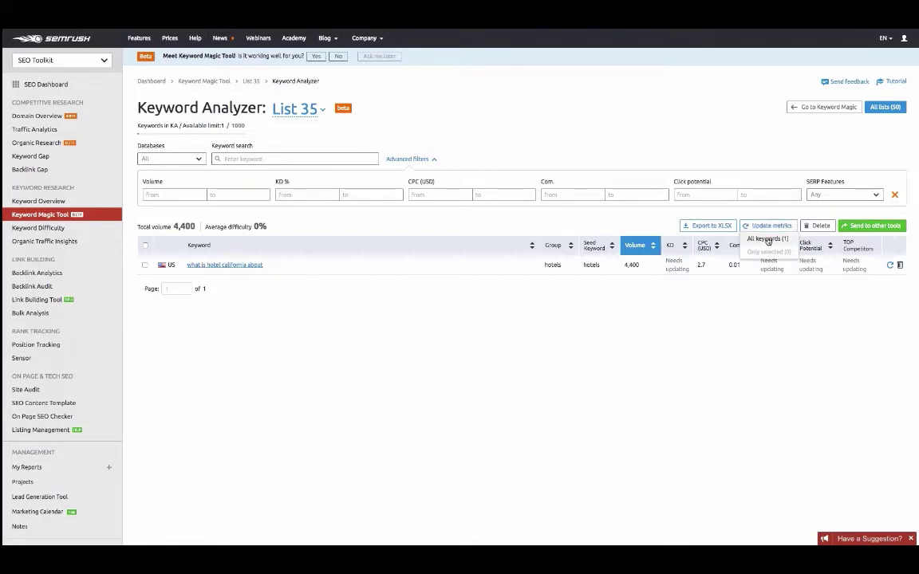
{"action": "left_click", "coordinate": [767, 240]}
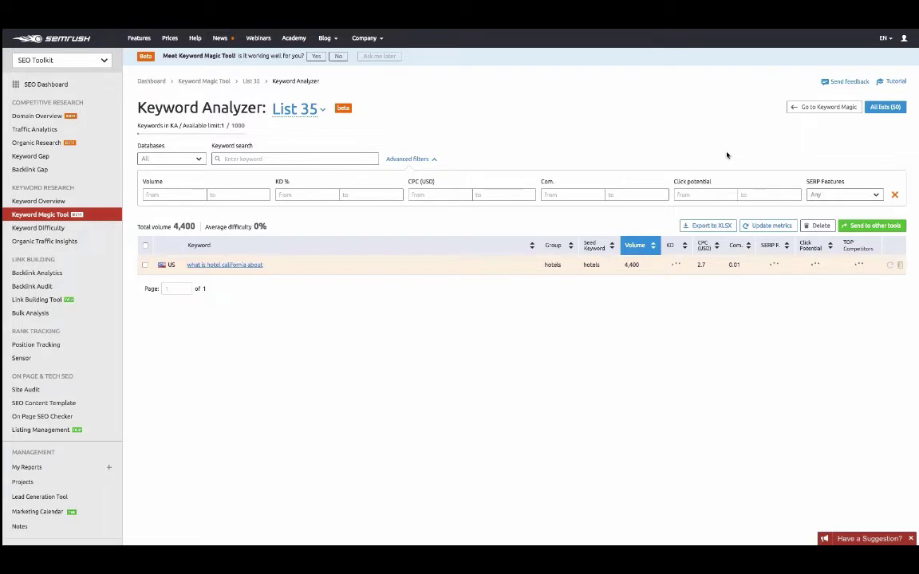
{"action": "left_click", "coordinate": [798, 112]}
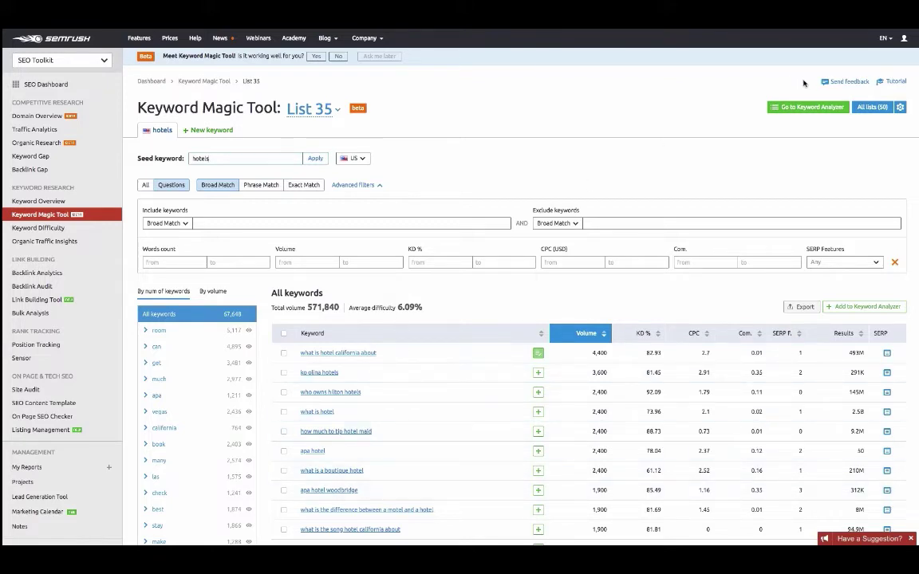
{"action": "left_click", "coordinate": [794, 109]}
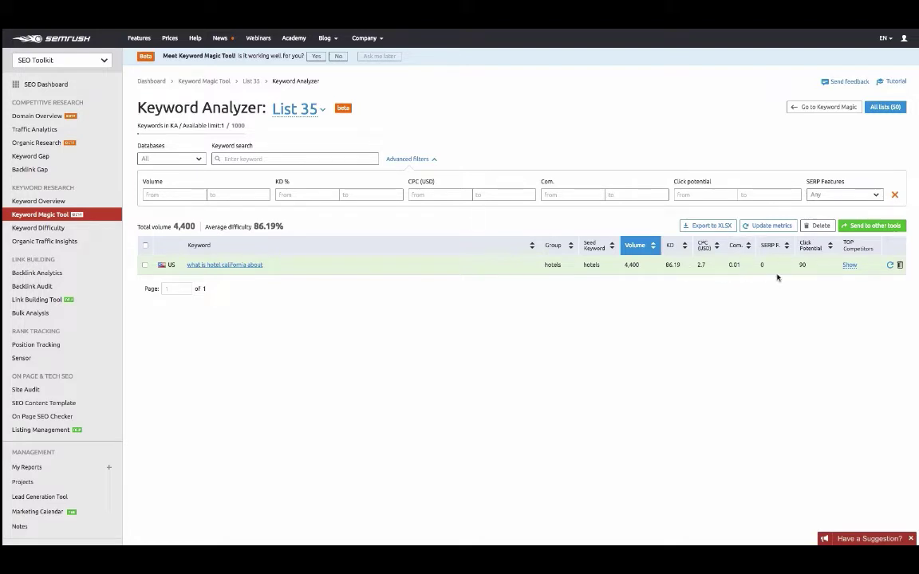
Step: Examine the top competitors for "what is hotel california about" and the options for sending keywords to other tools
{"action": "left_click", "coordinate": [850, 265]}
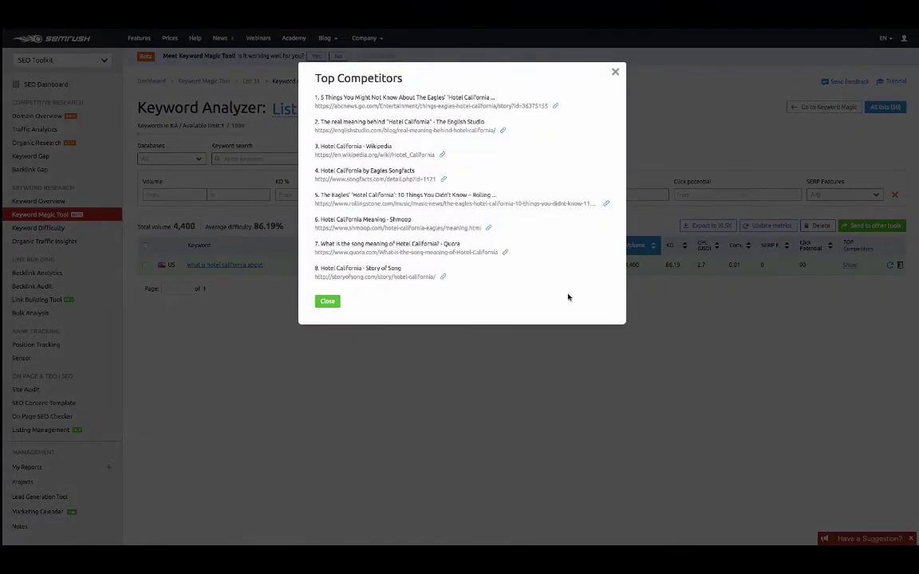
{"action": "left_click", "coordinate": [615, 72]}
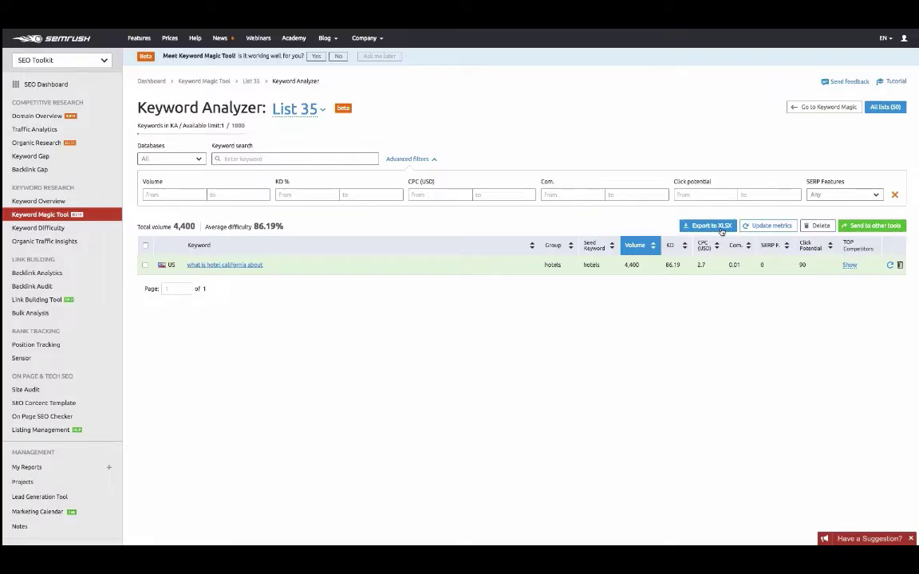
{"action": "left_click", "coordinate": [872, 226]}
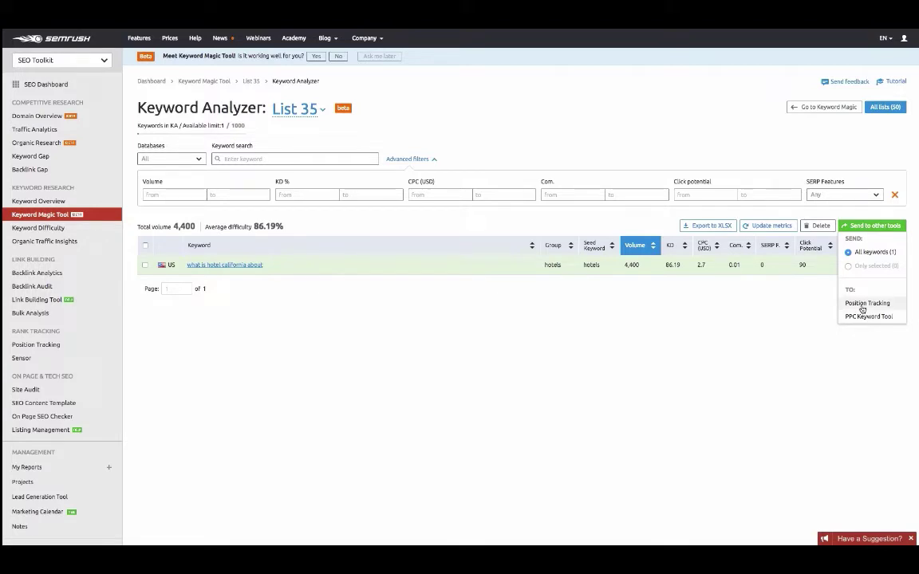
{"action": "left_click", "coordinate": [792, 308]}
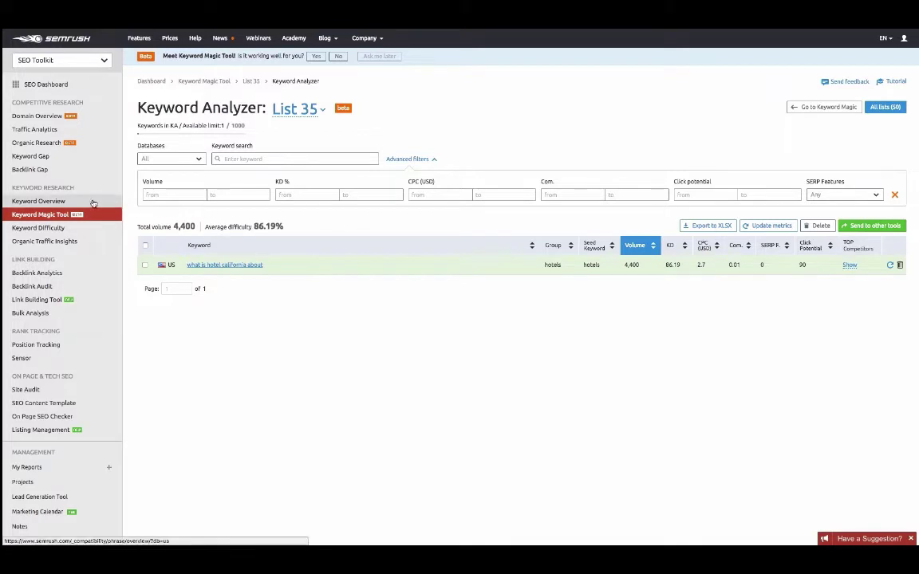
Step: Check the difficulty of the keywords "hotels" and "motels" with the Keyword Difficulty tool
{"action": "left_click", "coordinate": [42, 229]}
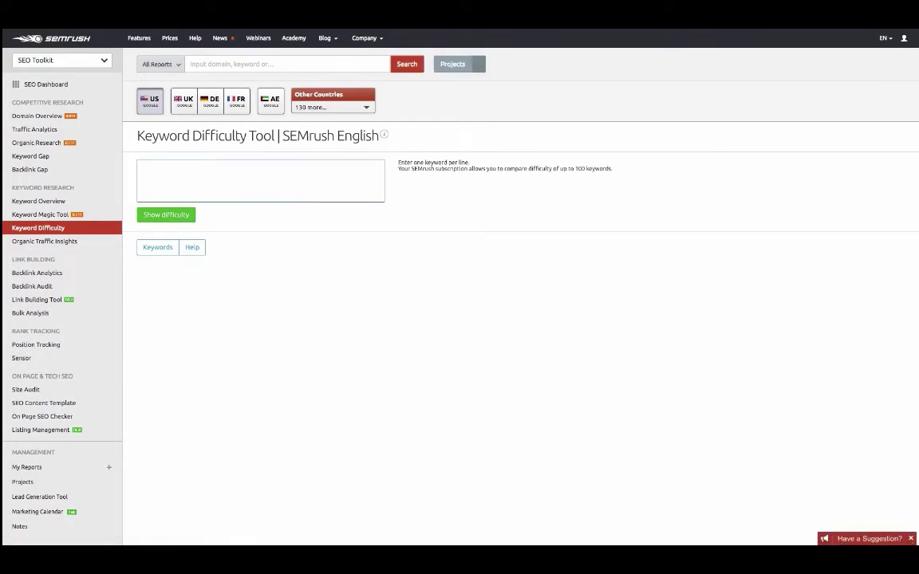
{"action": "type", "text": "N"}
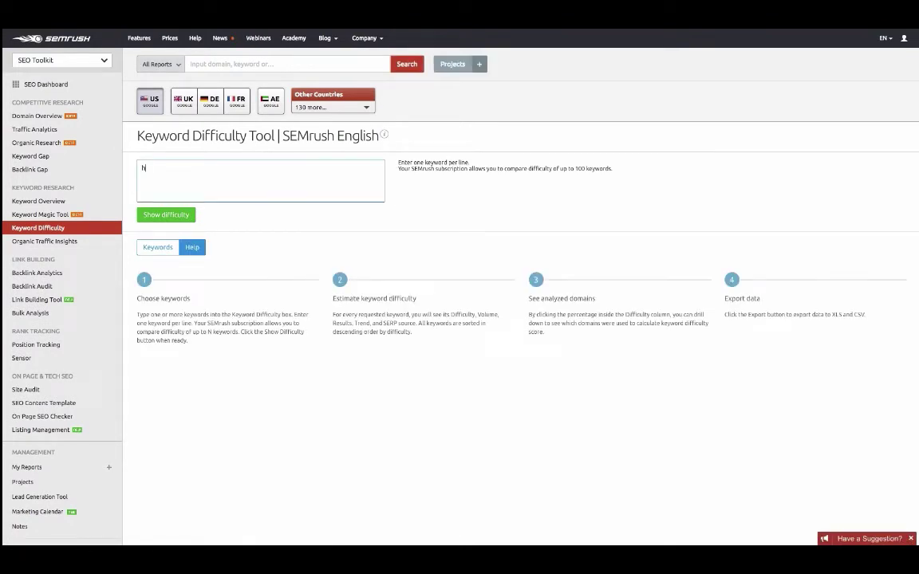
{"action": "type", "text": "otelsho"}
{"action": "key", "text": "BackSpace"}
{"action": "key", "text": "BackSpace"}
{"action": "type", "text": "motel"}
{"action": "key", "text": "BackSpace"}
{"action": "type", "text": "s"}
{"action": "key", "text": "BackSpace"}
{"action": "type", "text": "ls"}
{"action": "left_click", "coordinate": [178, 216]}
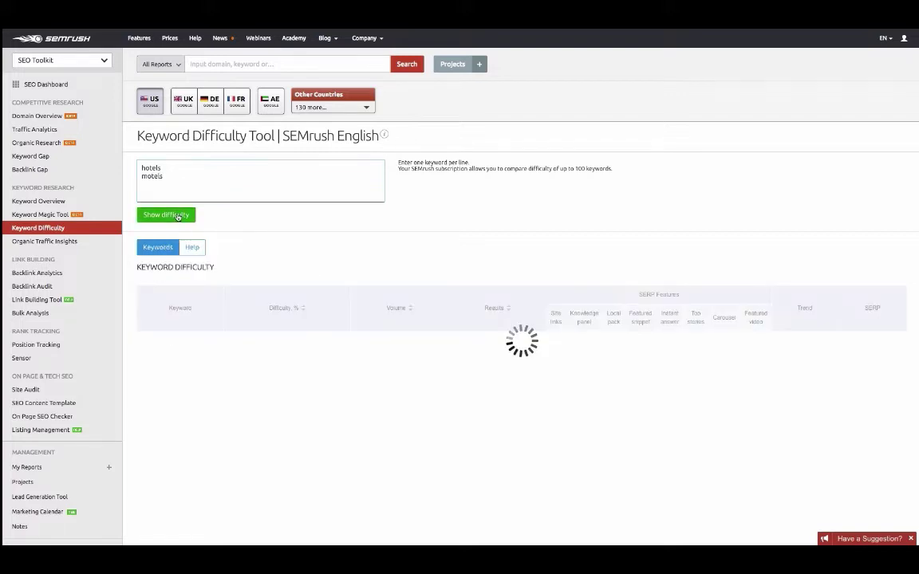
Step: Replace the keyword "motels" with "hostels" and show the difficulty again
{"action": "double_click", "coordinate": [153, 177]}
{"action": "type", "text": "hostels"}
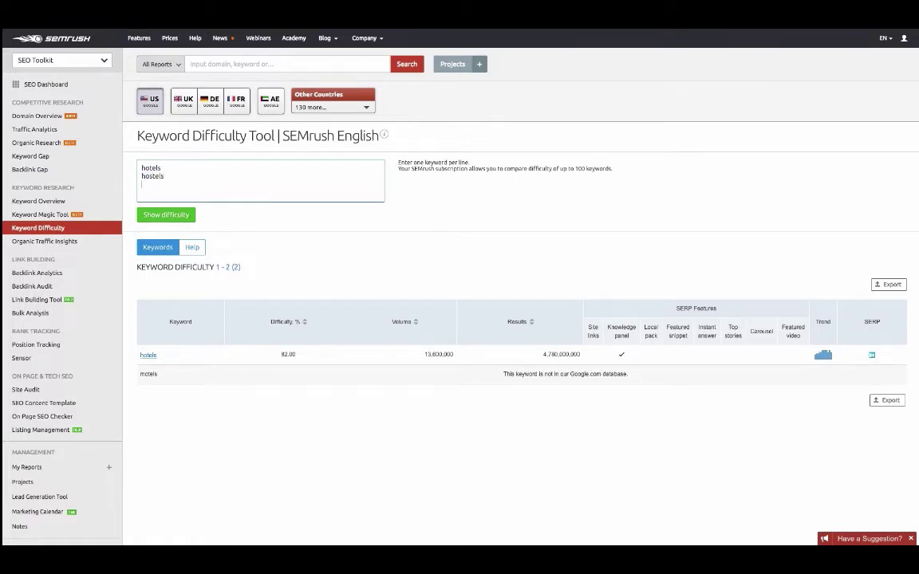
{"action": "left_click", "coordinate": [155, 217]}
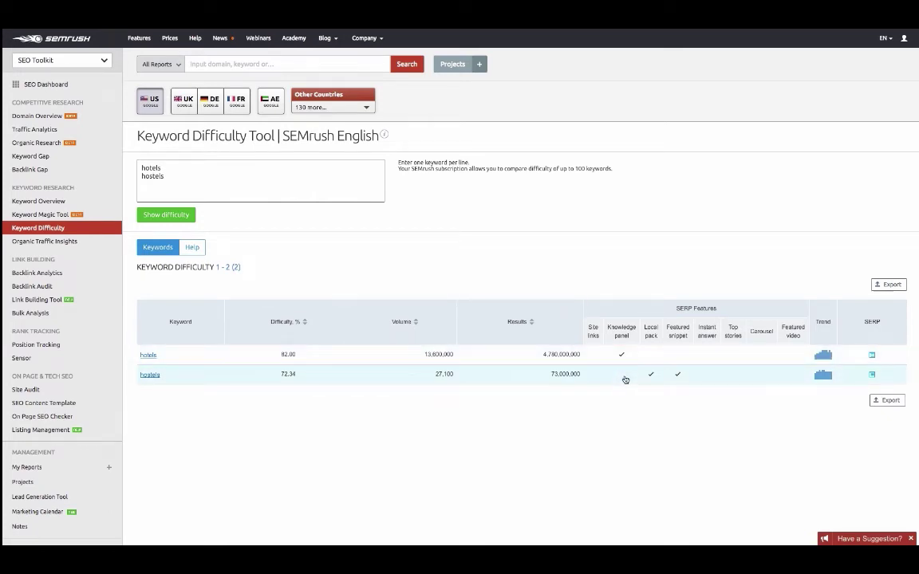
Step: Examine the domains and domain strengths behind the difficulty score for "hotels", then collapse the list
{"action": "left_click", "coordinate": [316, 354]}
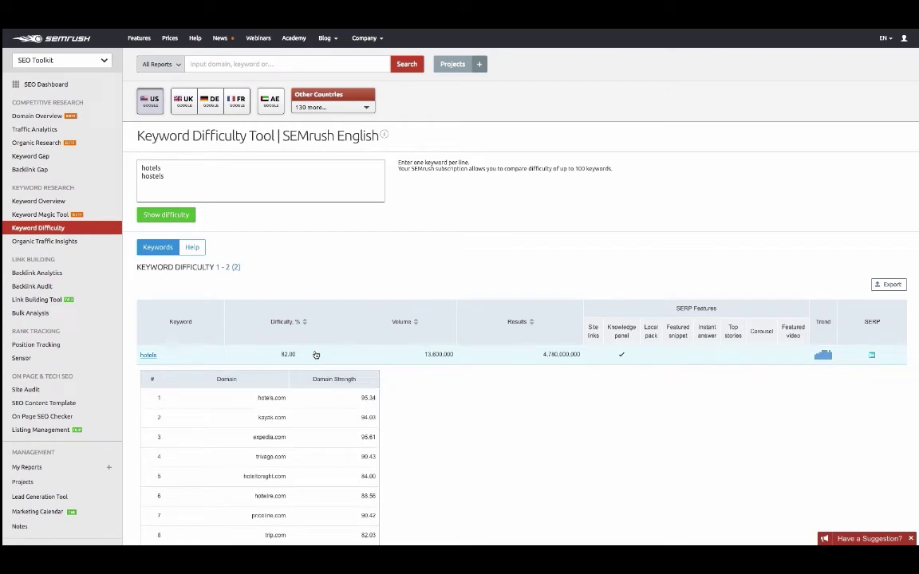
{"action": "scroll", "coordinate": [315, 354], "scroll_direction": "down", "scroll_amount": 2}
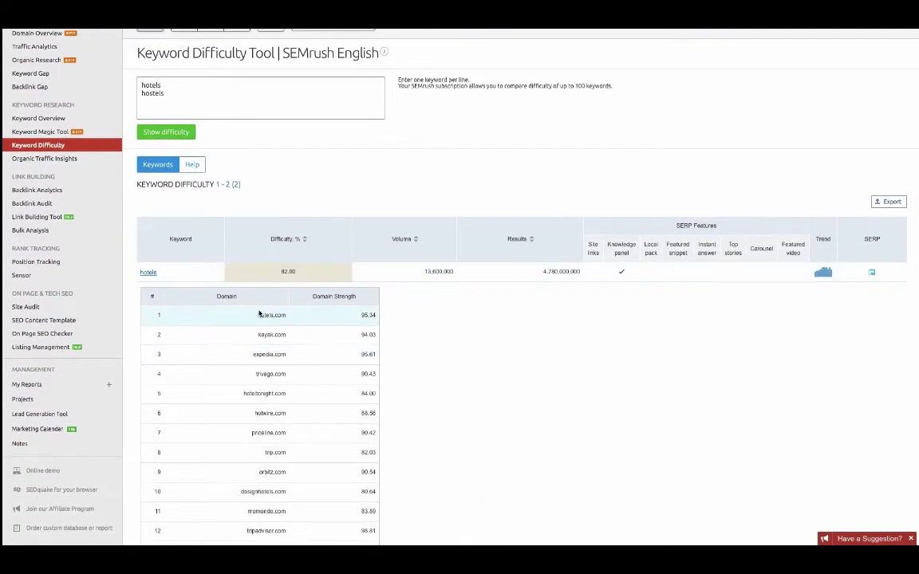
{"action": "scroll", "coordinate": [248, 431], "scroll_direction": "down", "scroll_amount": 3}
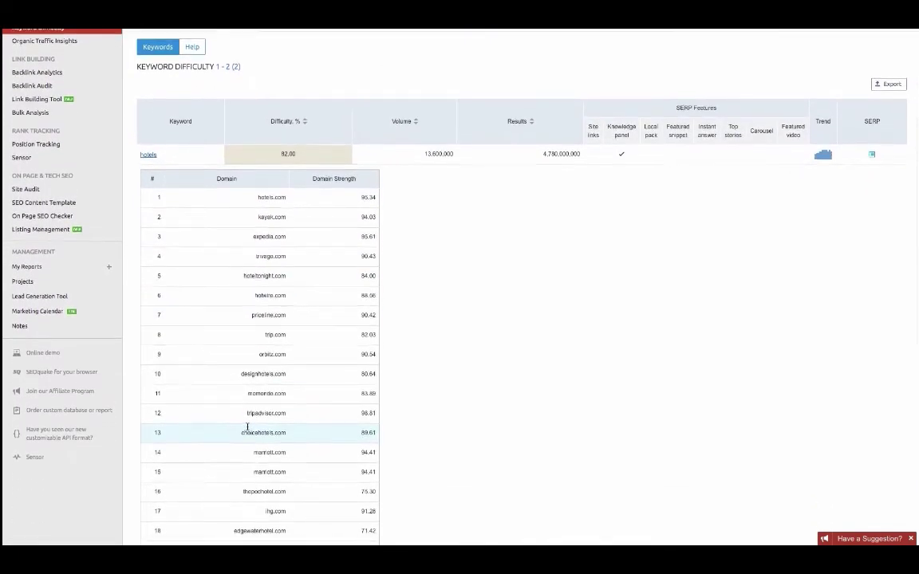
{"action": "scroll", "coordinate": [244, 484], "scroll_direction": "up", "scroll_amount": 5}
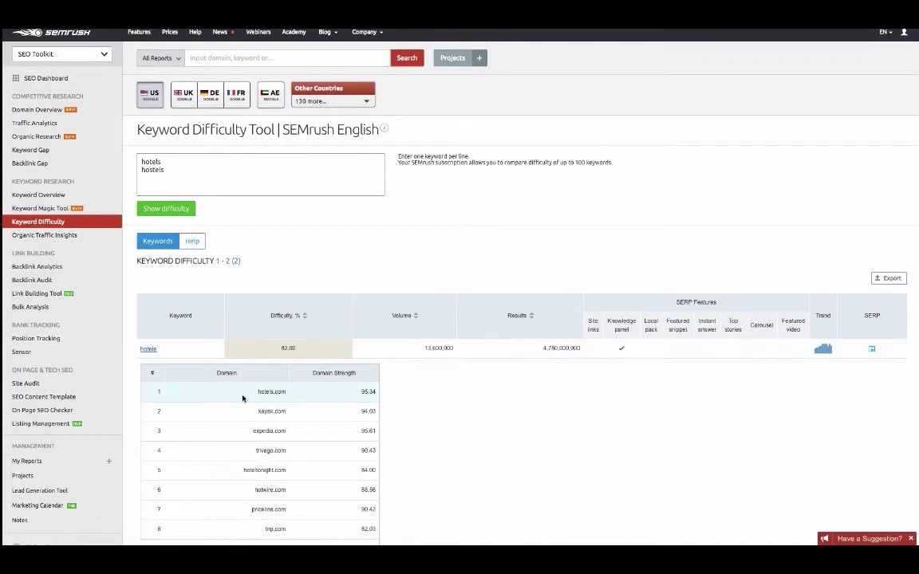
{"action": "left_click", "coordinate": [270, 352]}
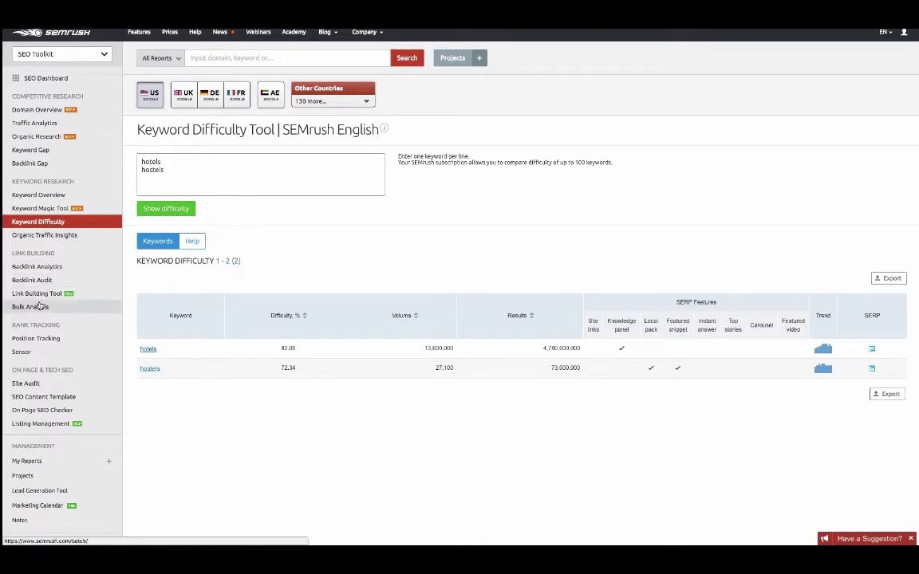
Step: Run a Backlink Analytics report for booking.com and compare its backlinks with tripadvisor.com and expedia.com
{"action": "left_click", "coordinate": [48, 272]}
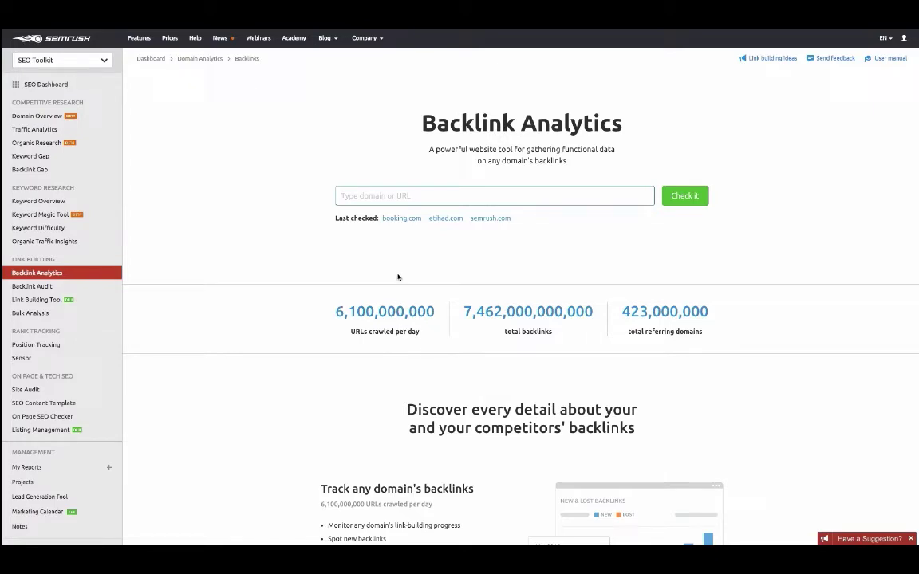
{"action": "left_click", "coordinate": [403, 219]}
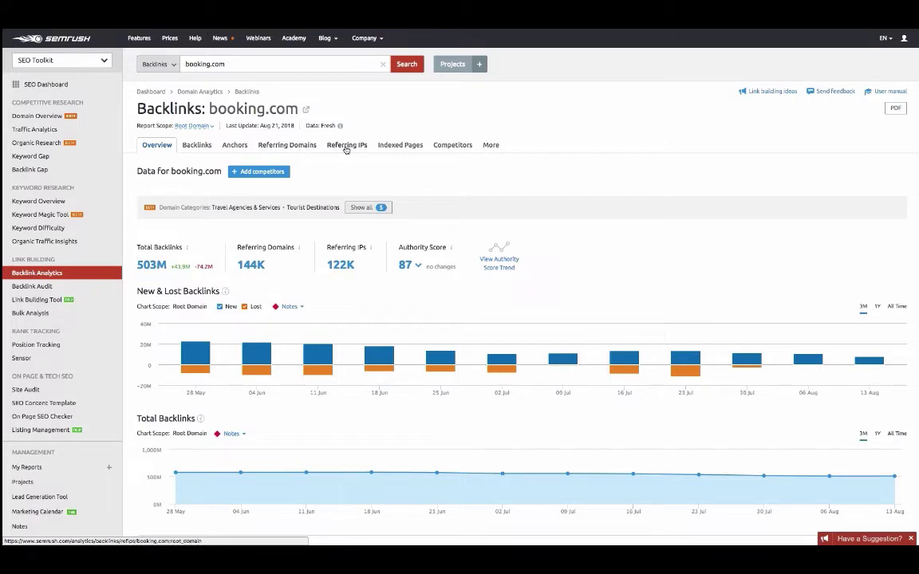
{"action": "left_click", "coordinate": [247, 171]}
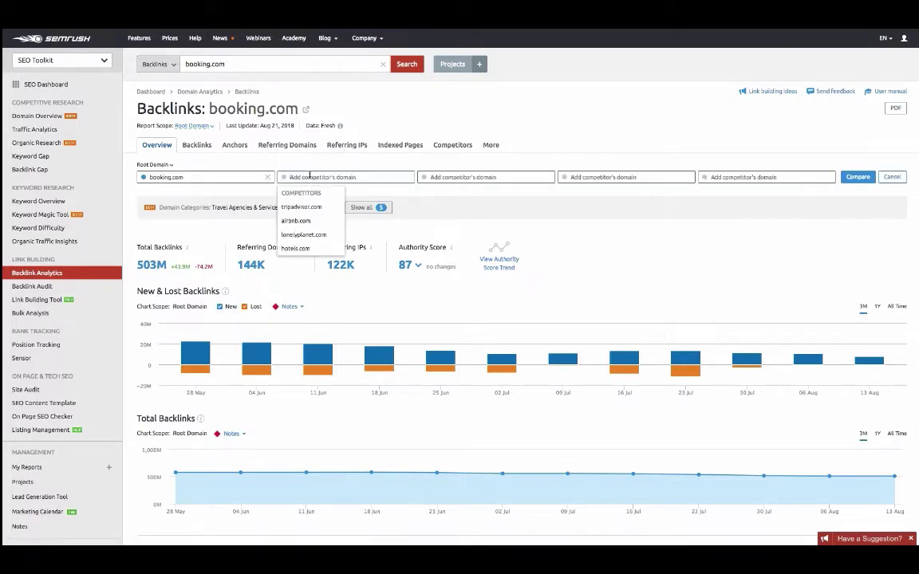
{"action": "left_click", "coordinate": [301, 207]}
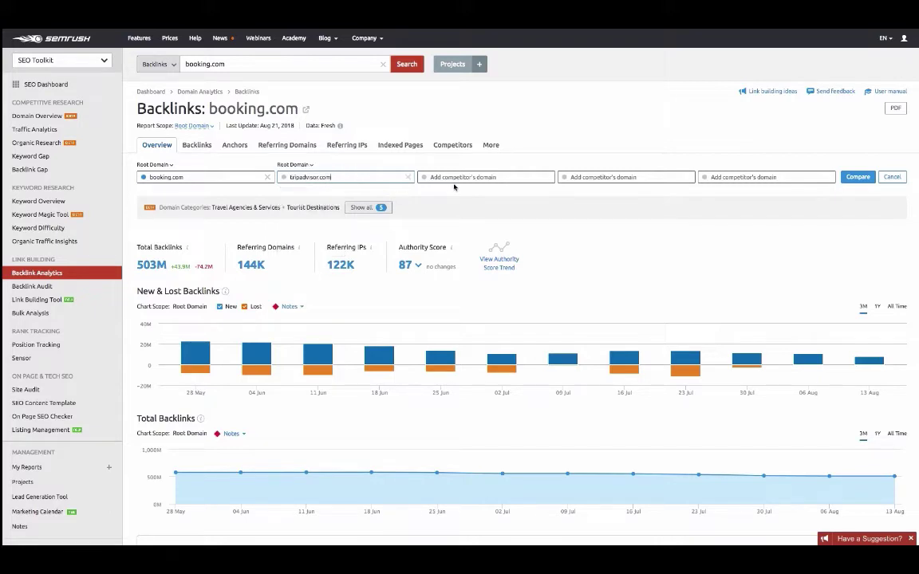
{"action": "left_click", "coordinate": [454, 178]}
{"action": "type", "text": "exp"}
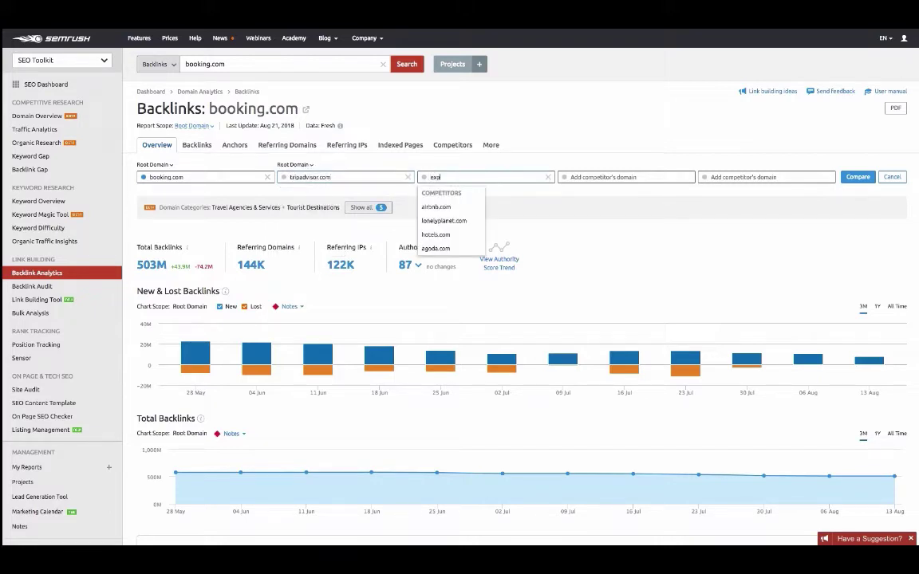
{"action": "type", "text": "edia.com"}
{"action": "key", "text": "Return"}
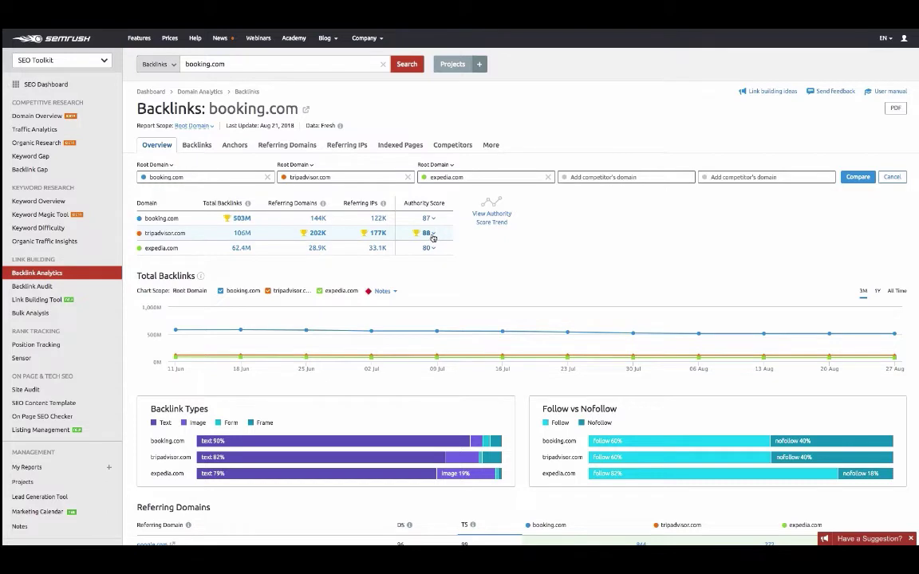
Step: Check what tripadvisor.com's Authority Score is based on and view the Authority Score trend of the three compared domains
{"action": "mouse_move", "coordinate": [432, 238]}
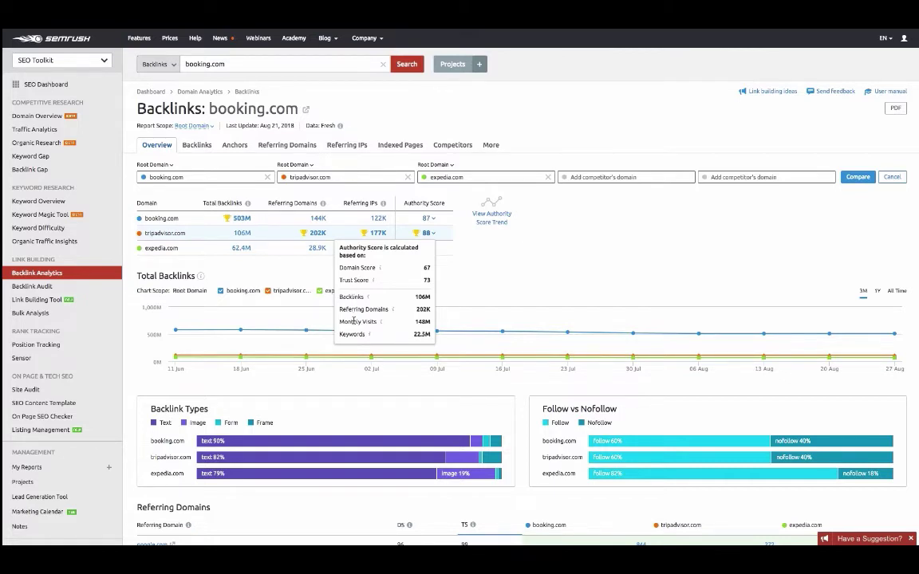
{"action": "left_click", "coordinate": [477, 284]}
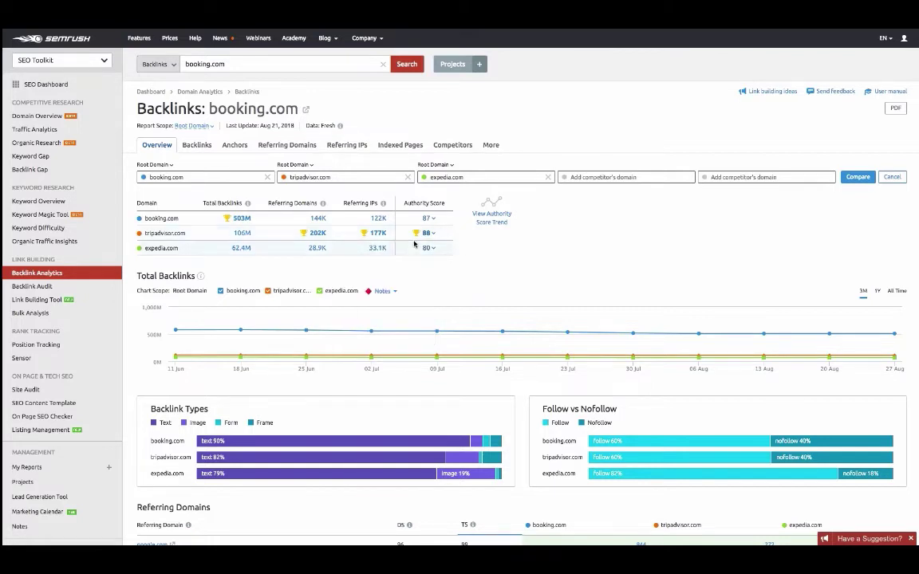
{"action": "left_click", "coordinate": [492, 217]}
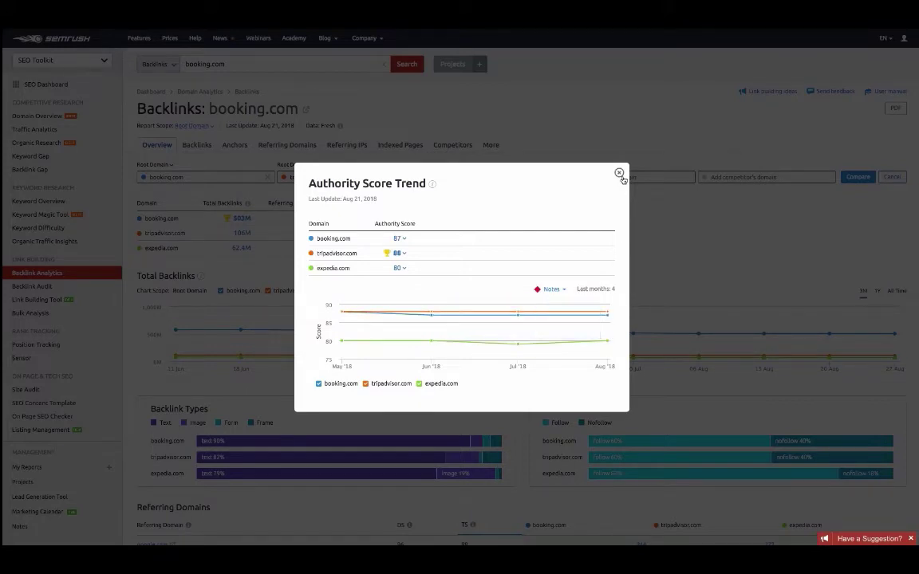
{"action": "left_click", "coordinate": [619, 173]}
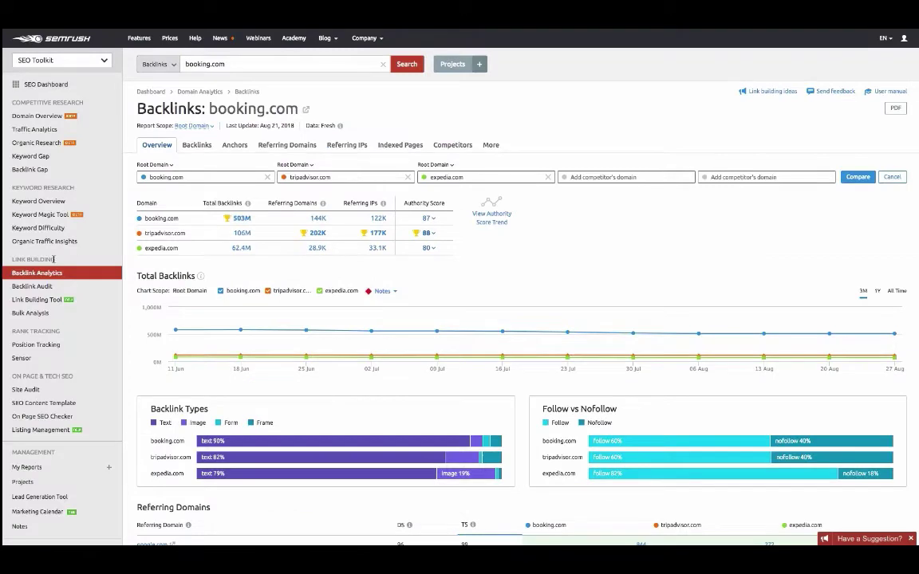
Step: Find the Booking.com project in the Backlink Audit tool by searching for "booki" and open its audit
{"action": "left_click", "coordinate": [87, 292]}
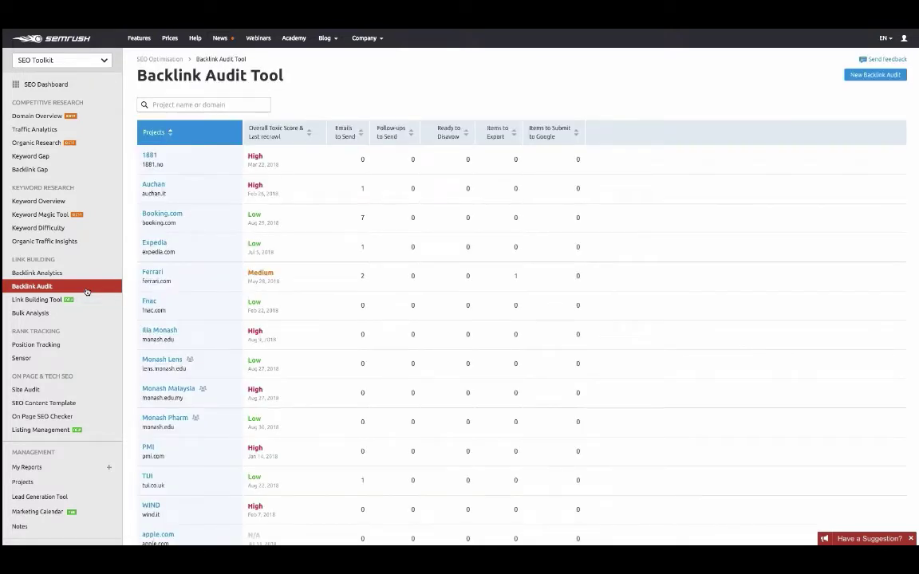
{"action": "left_click", "coordinate": [179, 105]}
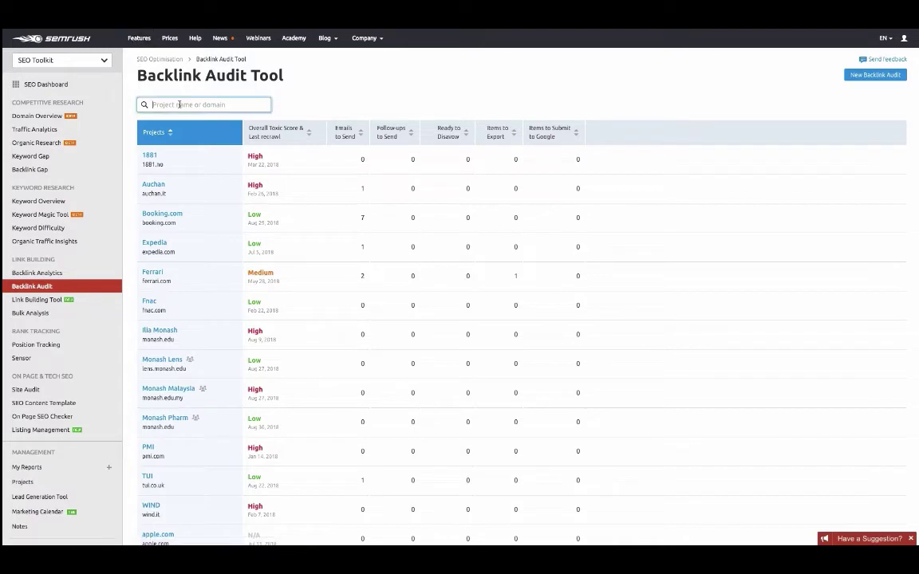
{"action": "type", "text": "booki"}
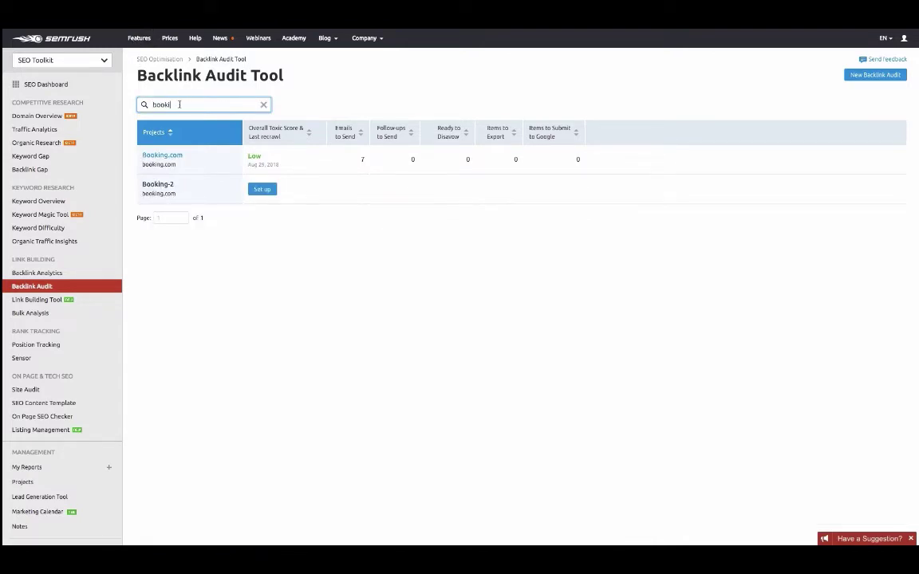
{"action": "left_click", "coordinate": [162, 157]}
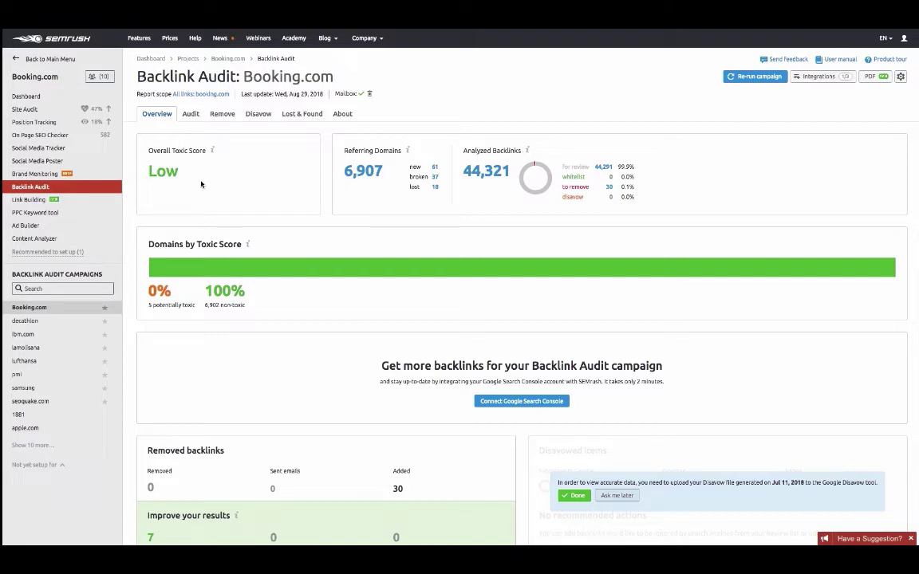
Step: Review the audited backlinks of Booking.com and inspect the toxic markers behind the first backlink's Toxic Score
{"action": "left_click", "coordinate": [191, 114]}
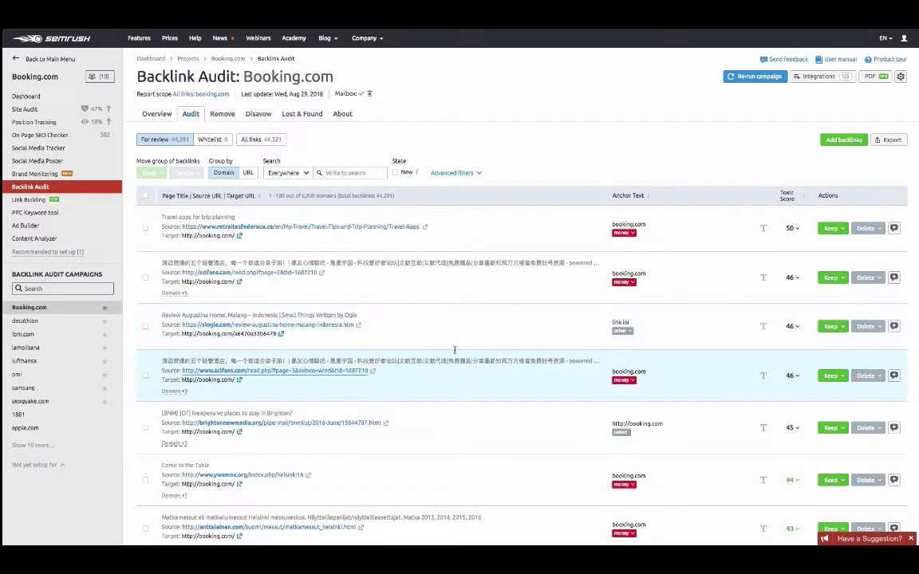
{"action": "mouse_move", "coordinate": [789, 228]}
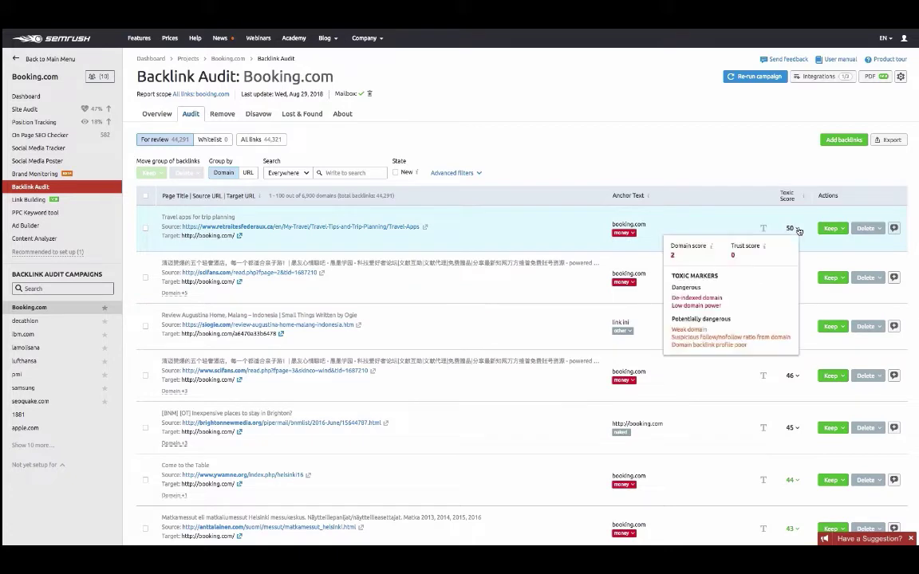
{"action": "mouse_move", "coordinate": [698, 299]}
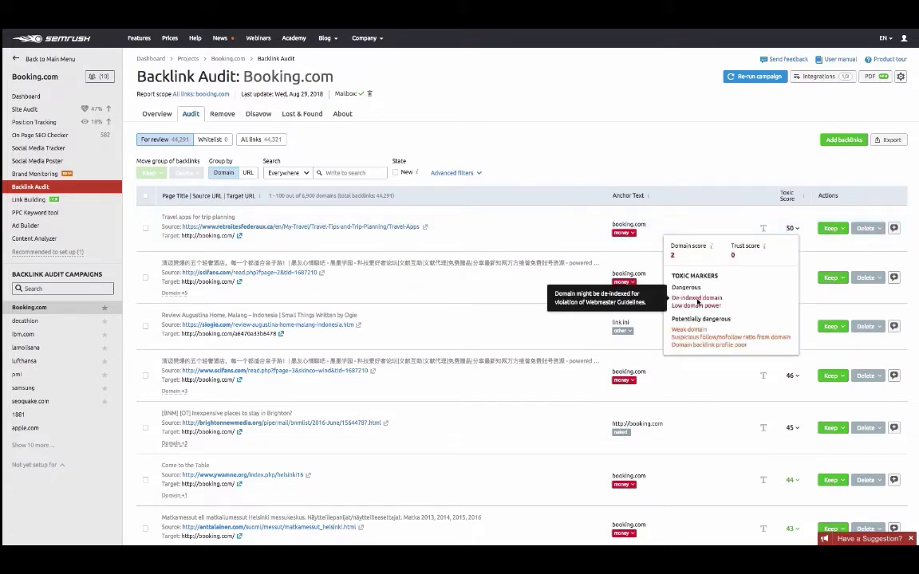
{"action": "mouse_move", "coordinate": [688, 330]}
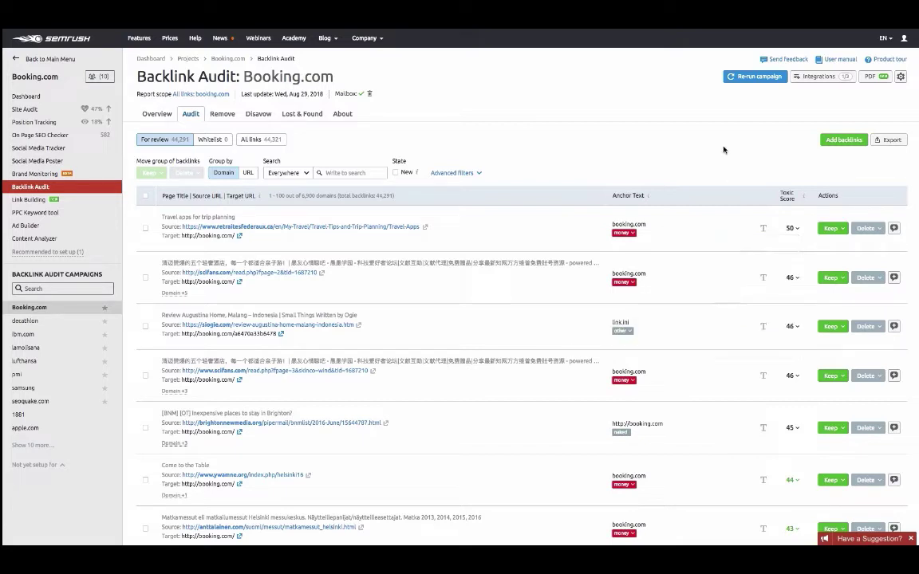
Step: Show the advanced filters, look through the toxic markers offered, and check the options for keeping or deleting the first backlink
{"action": "left_click", "coordinate": [452, 173]}
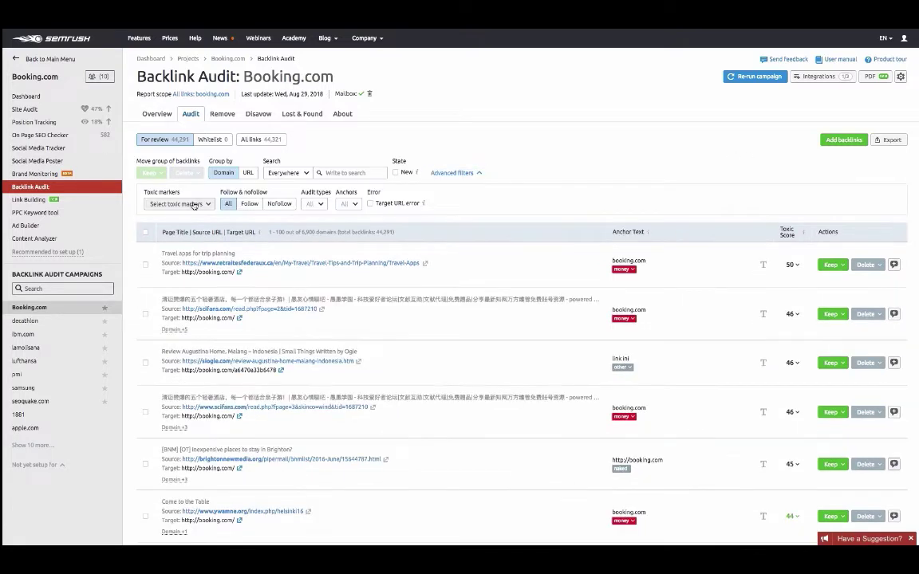
{"action": "left_click", "coordinate": [193, 204]}
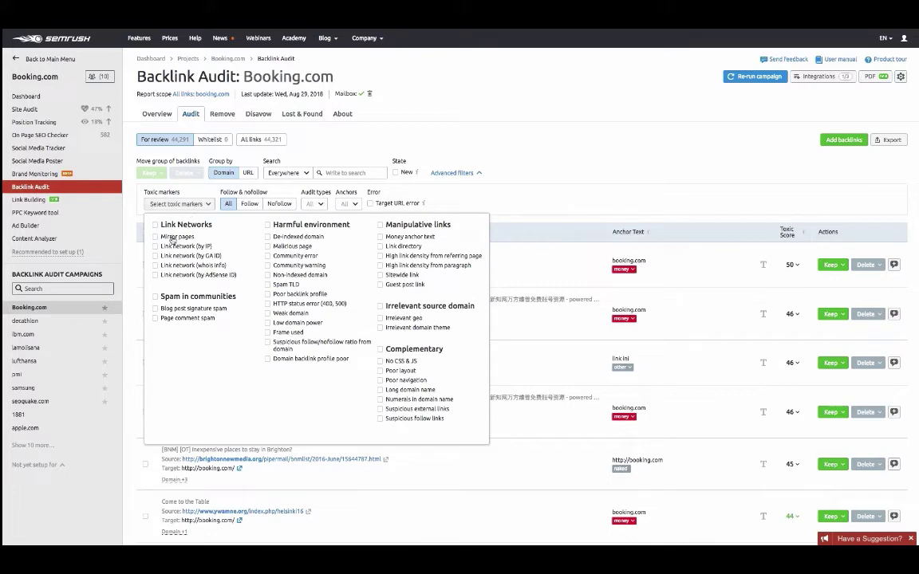
{"action": "mouse_move", "coordinate": [173, 240]}
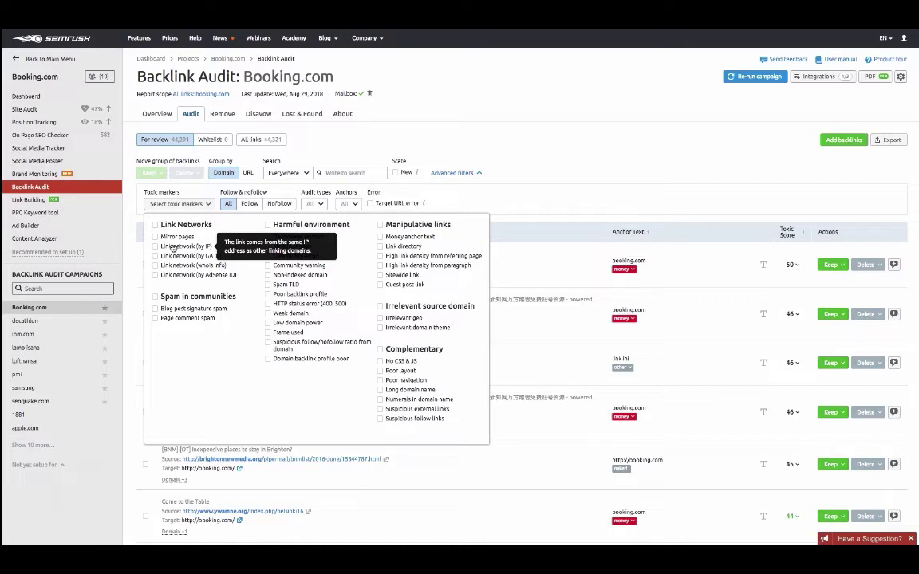
{"action": "left_click", "coordinate": [470, 140]}
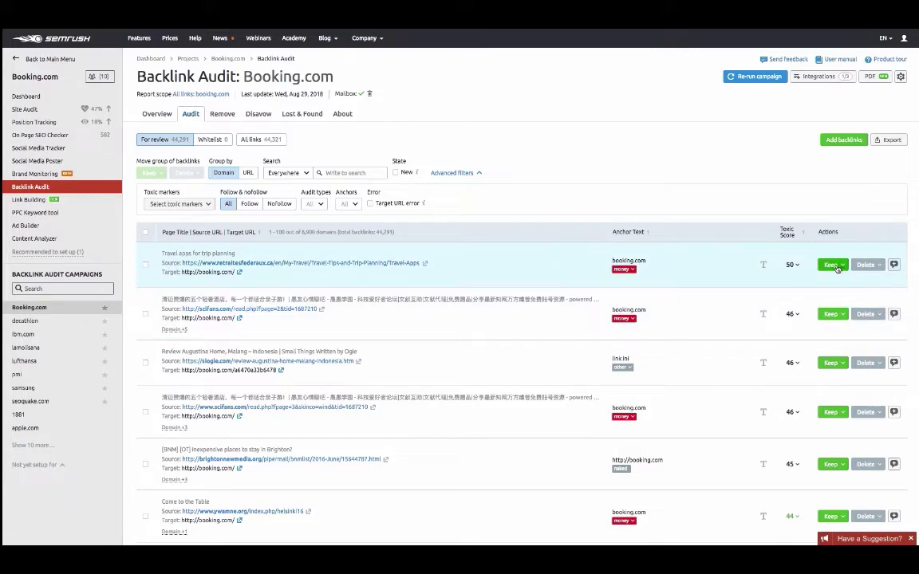
{"action": "left_click", "coordinate": [840, 266]}
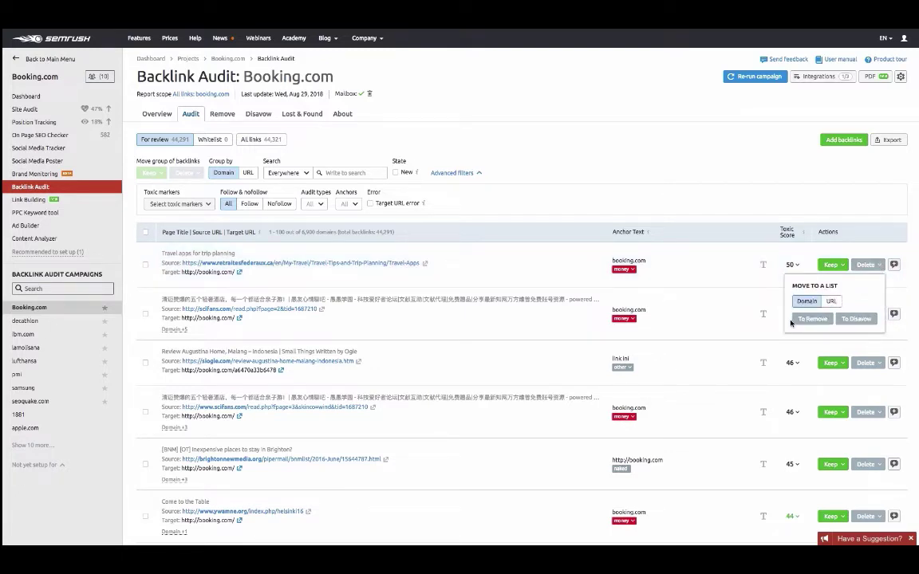
{"action": "left_click", "coordinate": [591, 94]}
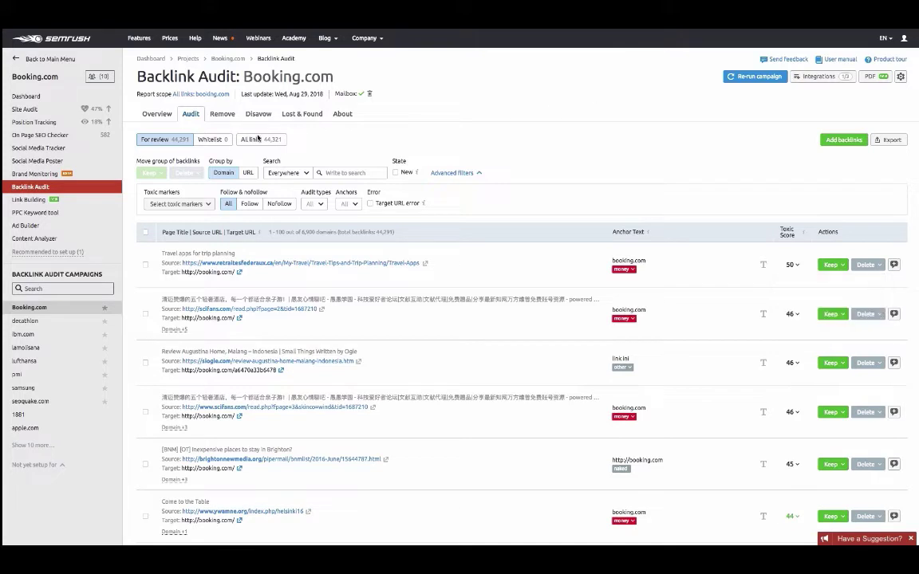
Step: Review the audit's Remove, Disavow and Lost & Found reports and view the integrations available for the campaign
{"action": "left_click", "coordinate": [221, 115]}
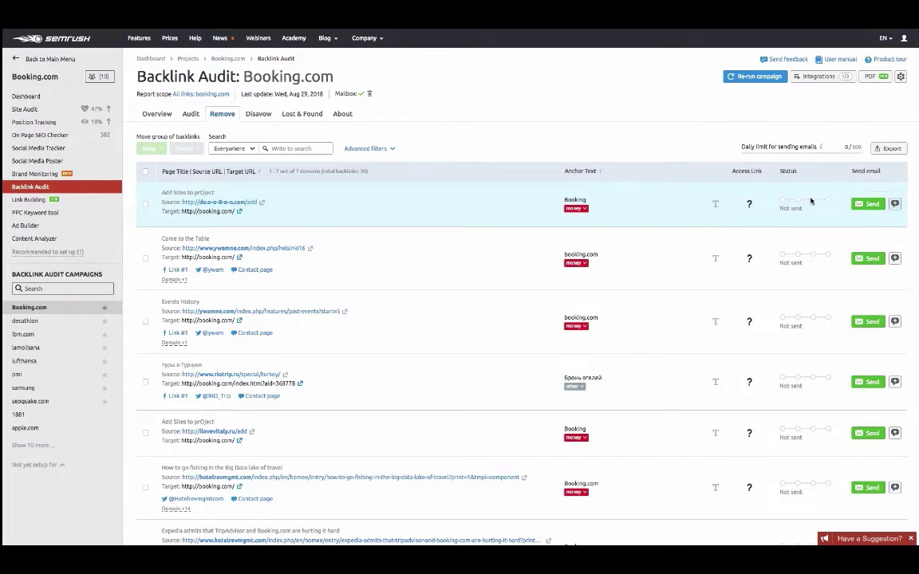
{"action": "mouse_move", "coordinate": [829, 201]}
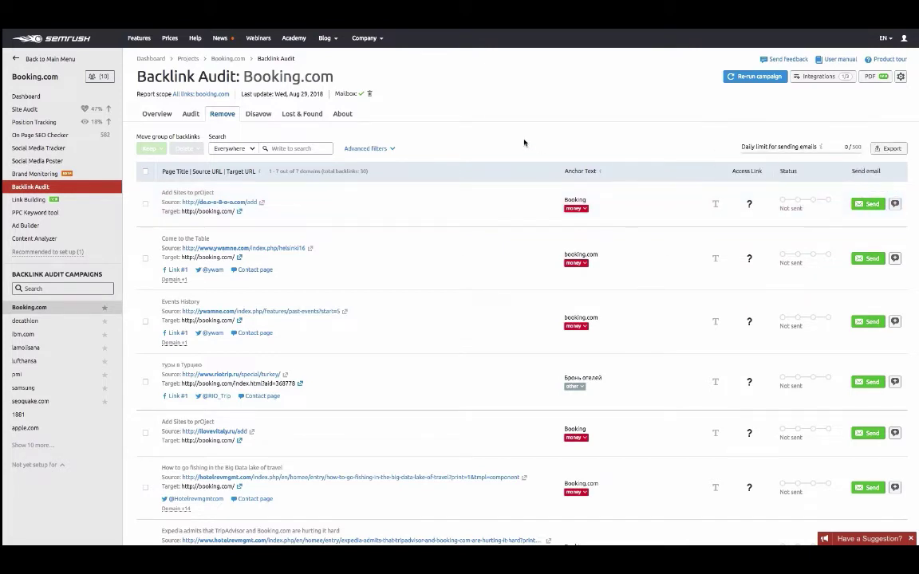
{"action": "left_click", "coordinate": [258, 114]}
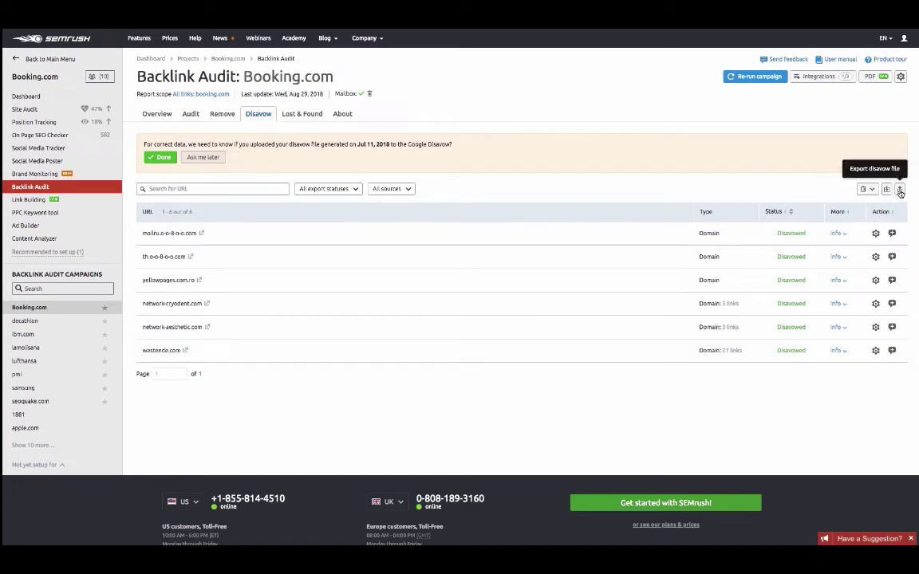
{"action": "left_click", "coordinate": [296, 115]}
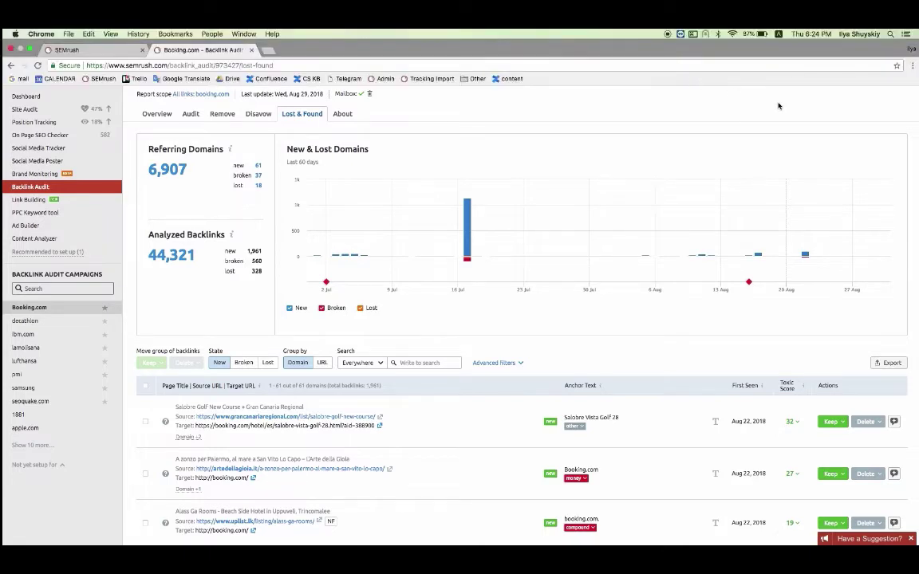
{"action": "left_click", "coordinate": [821, 76]}
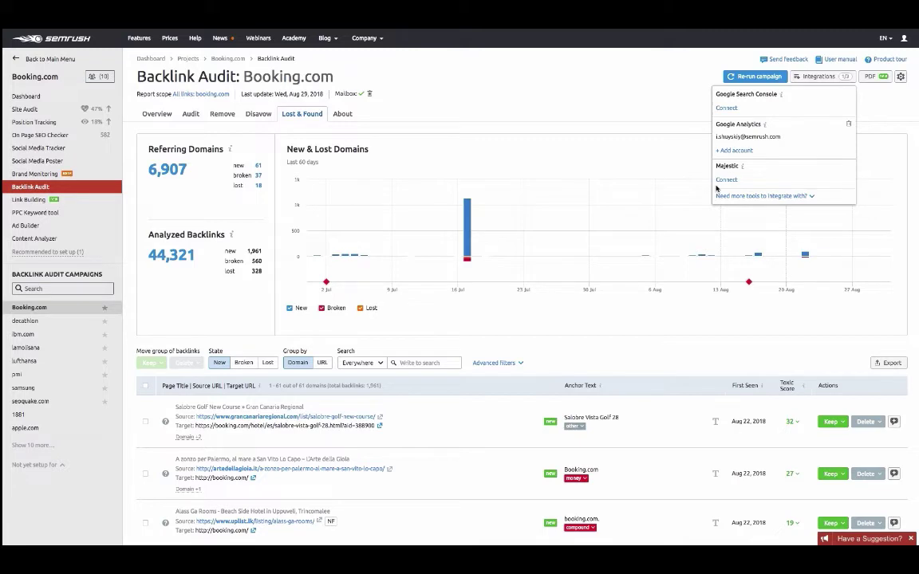
Step: Return to the main SEO Toolkit navigation and open the Booking.com project in the Link Building Tool
{"action": "left_click", "coordinate": [17, 62]}
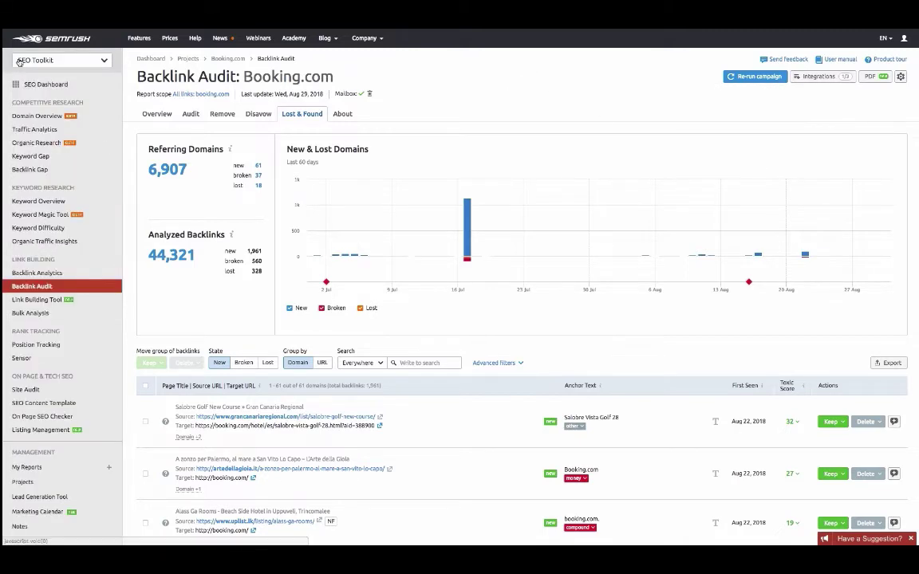
{"action": "left_click", "coordinate": [33, 301]}
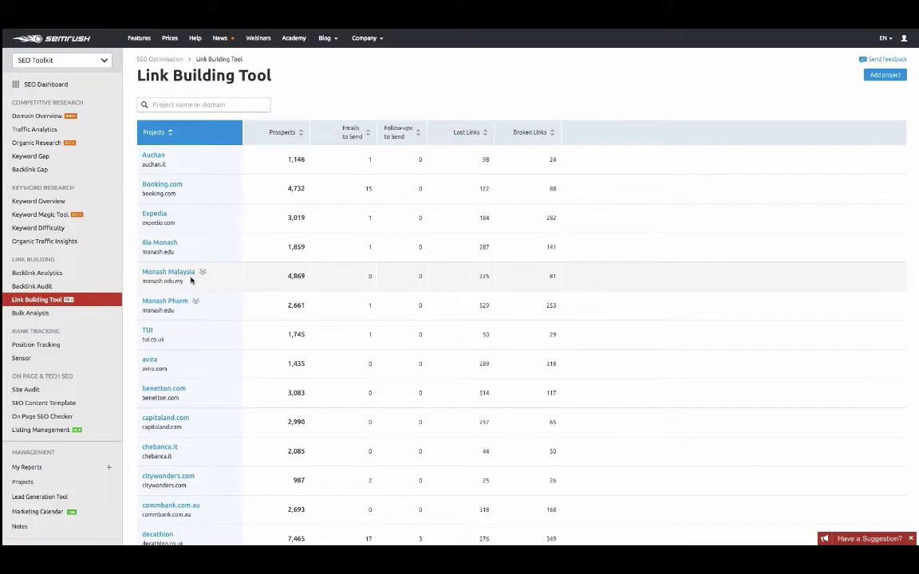
{"action": "left_click", "coordinate": [164, 104]}
{"action": "type", "text": "booking"}
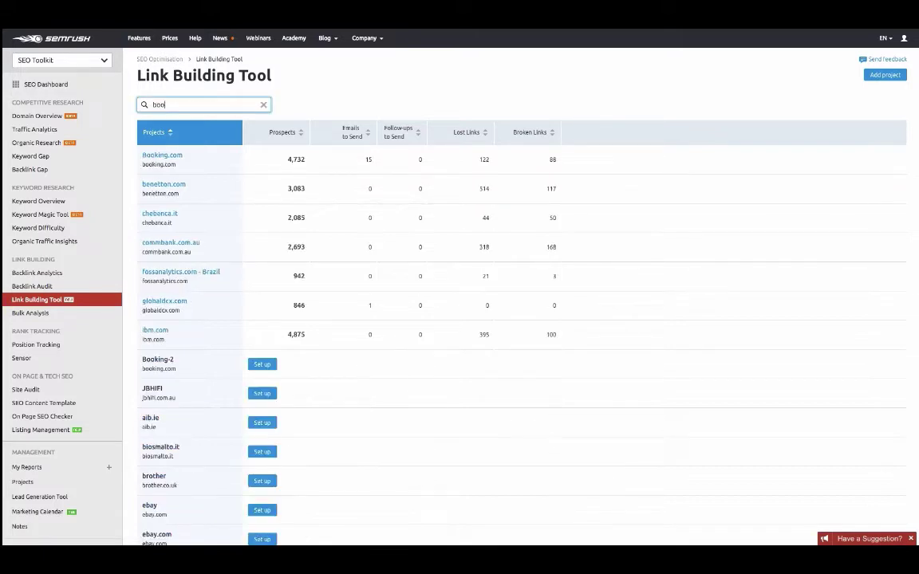
{"action": "left_click", "coordinate": [160, 159]}
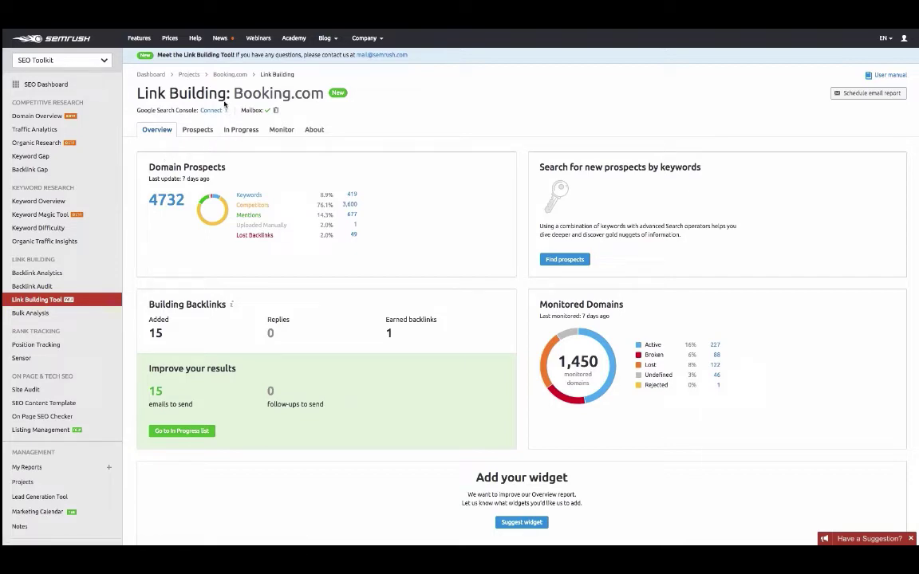
Step: Review the domain prospects, examining the rating details and outreach strategies offered for bookings.copaair.com
{"action": "left_click", "coordinate": [197, 133]}
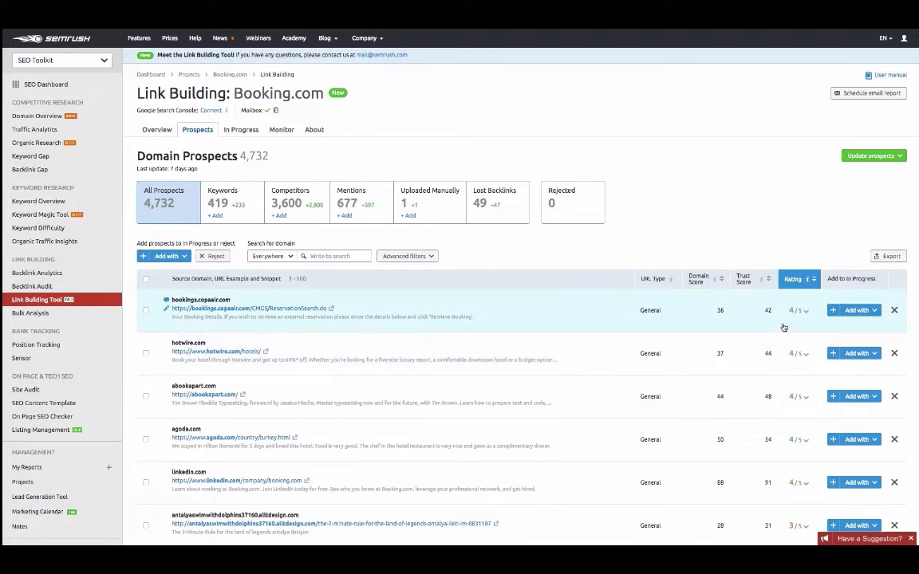
{"action": "left_click", "coordinate": [807, 313]}
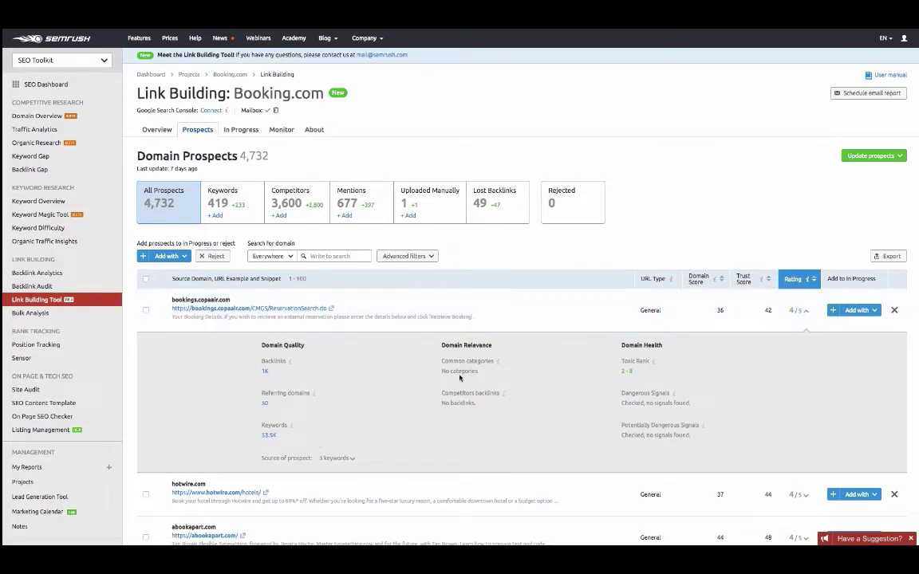
{"action": "left_click", "coordinate": [807, 316]}
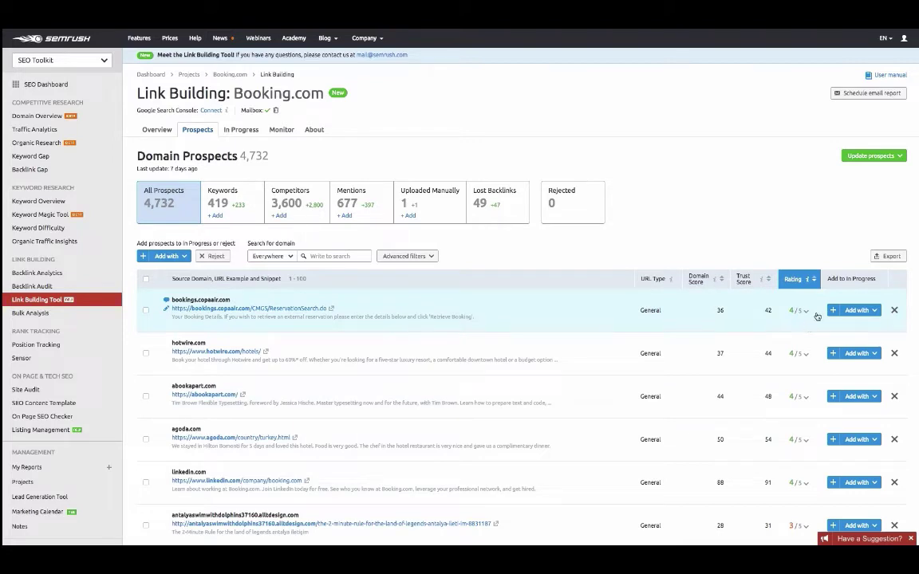
{"action": "left_click", "coordinate": [864, 316]}
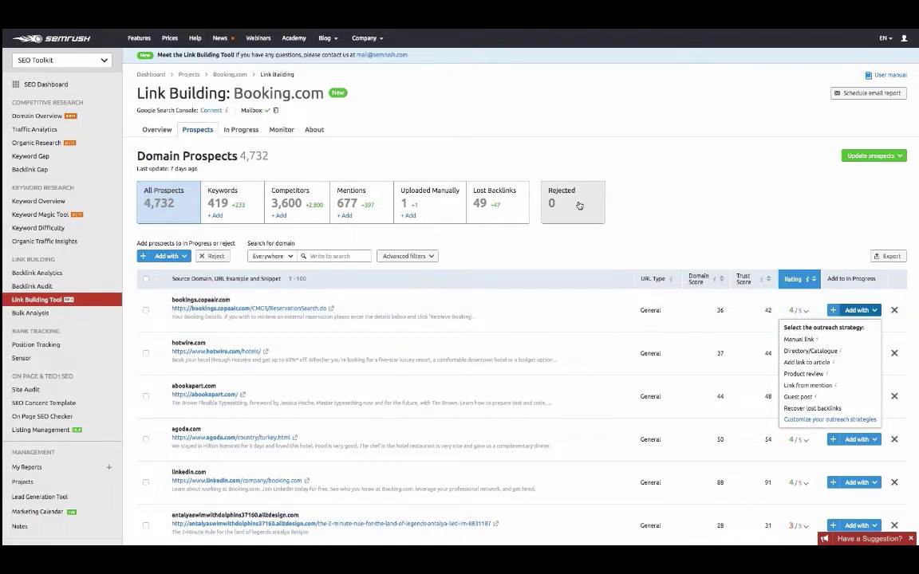
Step: Review the In Progress prospects and the outreach email template for jetairways.com, then view the monitored domains
{"action": "left_click", "coordinate": [237, 134]}
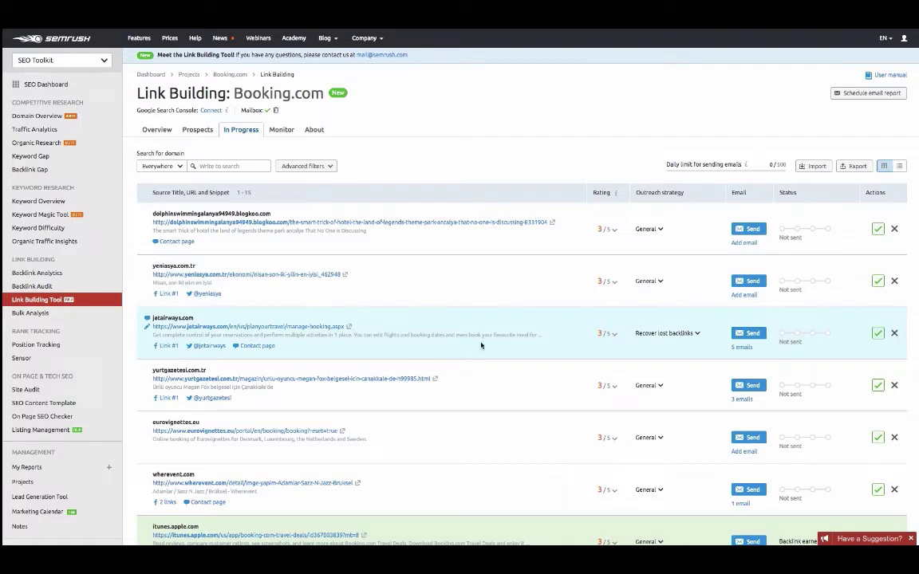
{"action": "left_click", "coordinate": [747, 339]}
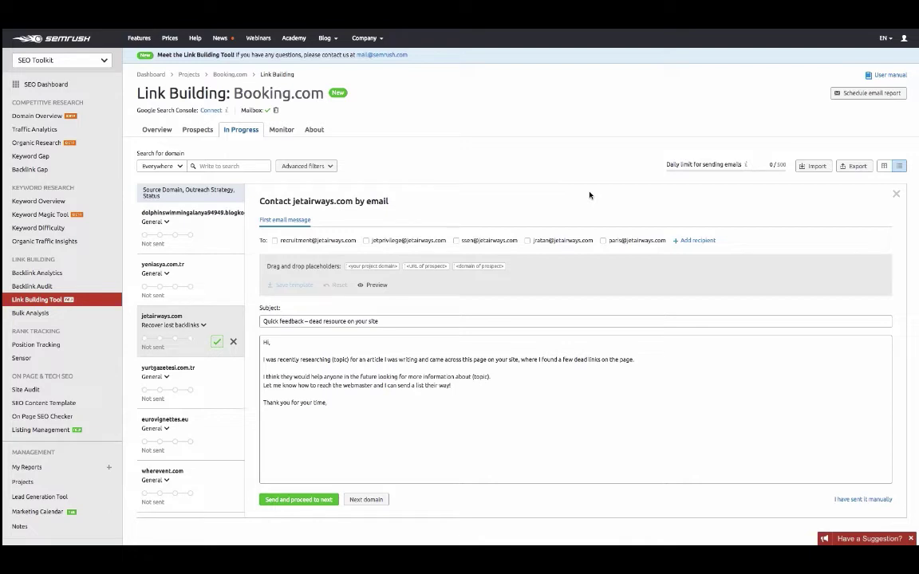
{"action": "left_click", "coordinate": [252, 130]}
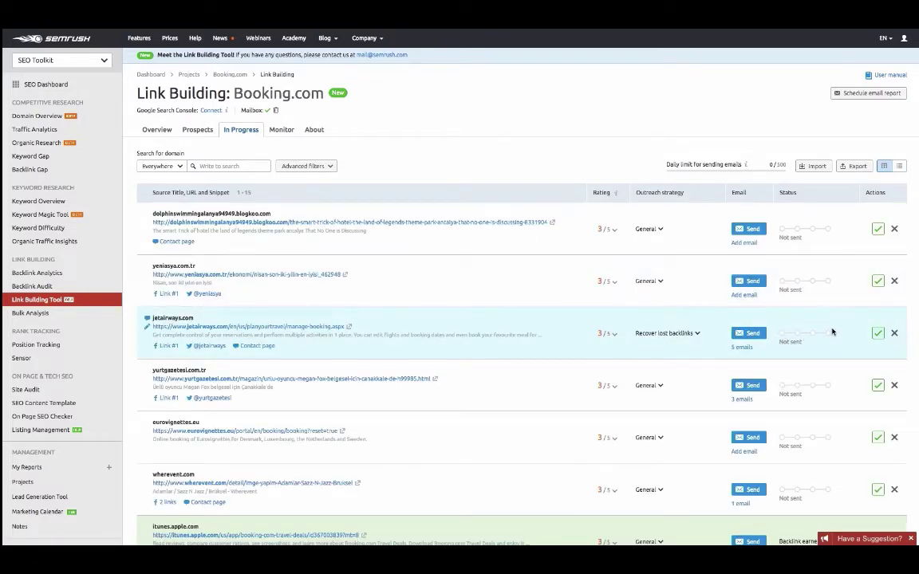
{"action": "left_click", "coordinate": [281, 132]}
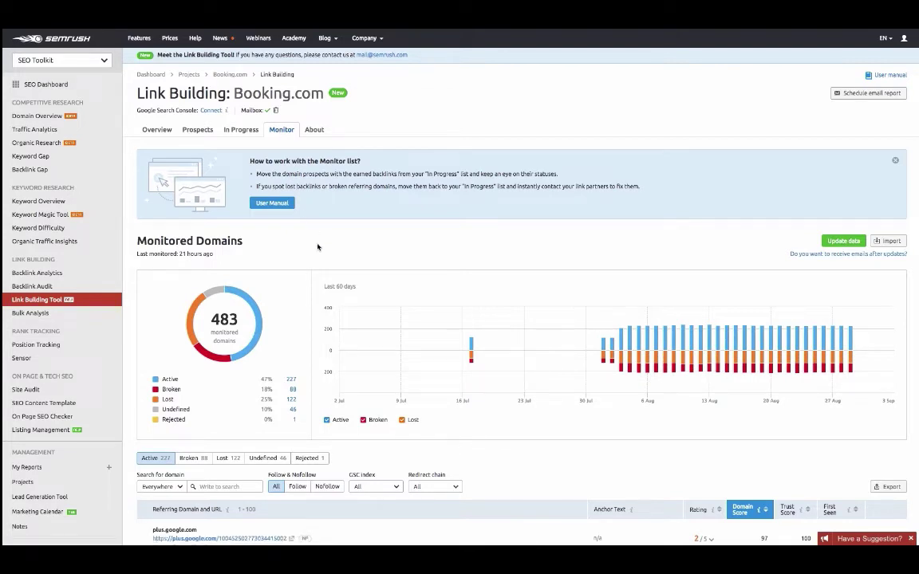
Step: View the Link Building overview and compare the backlink metrics of expedia.com and hotels.com in Bulk Analysis
{"action": "left_click", "coordinate": [157, 131]}
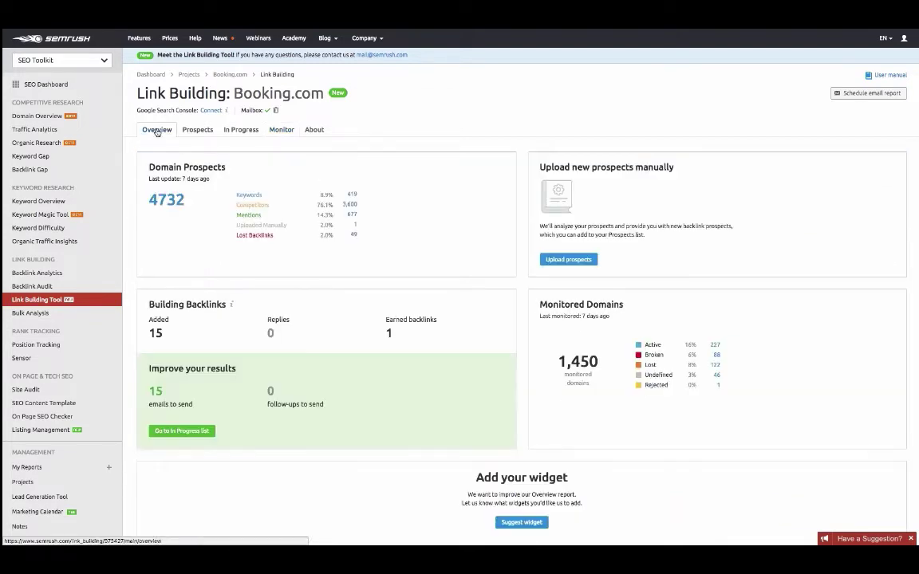
{"action": "left_click", "coordinate": [29, 316]}
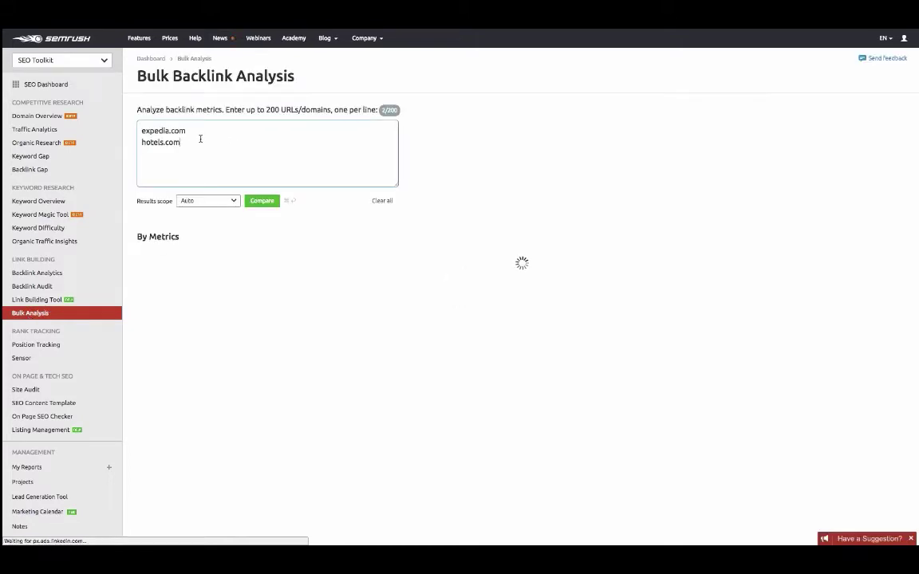
{"action": "left_click", "coordinate": [262, 204]}
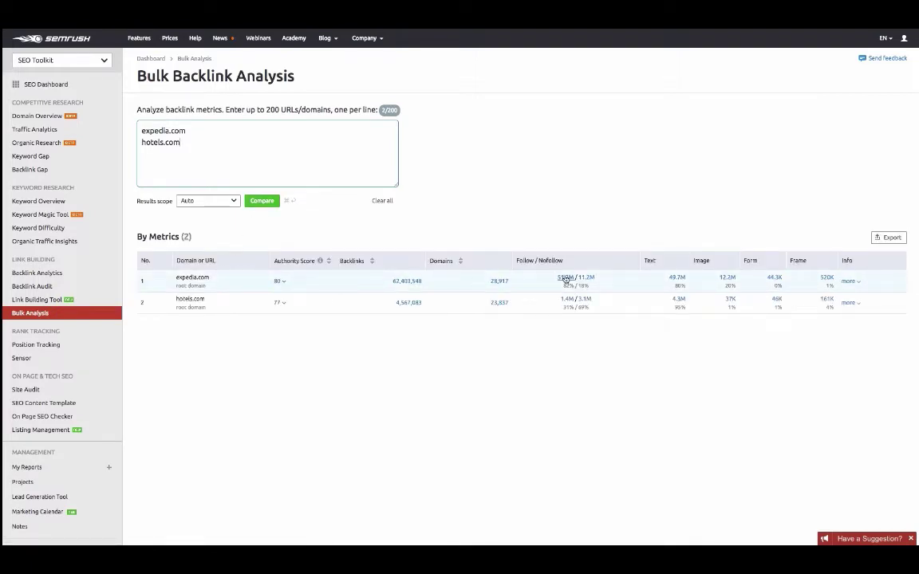
{"action": "left_click", "coordinate": [860, 285]}
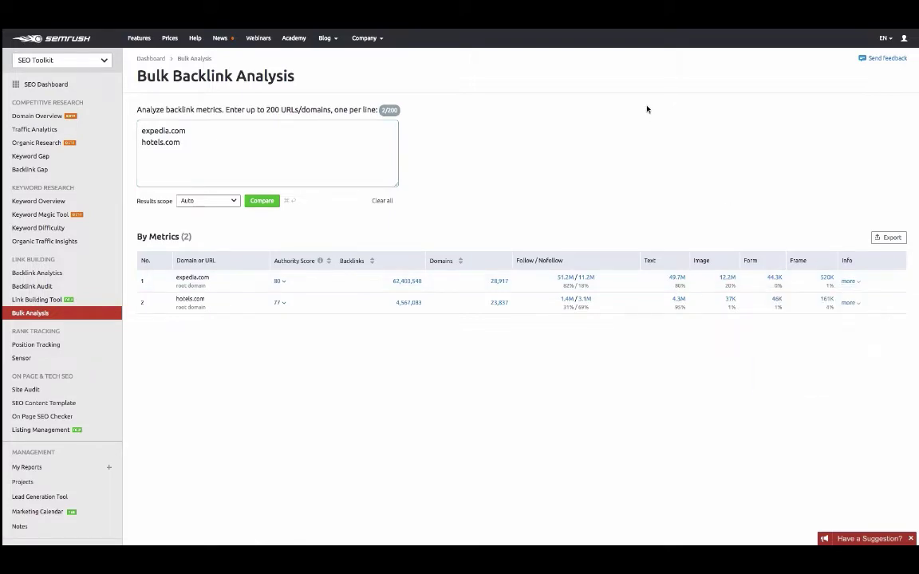
Step: Find the Booking.com project in Position Tracking by searching for "booki" and open its campaign
{"action": "scroll", "coordinate": [94, 342], "scroll_direction": "down", "scroll_amount": 1}
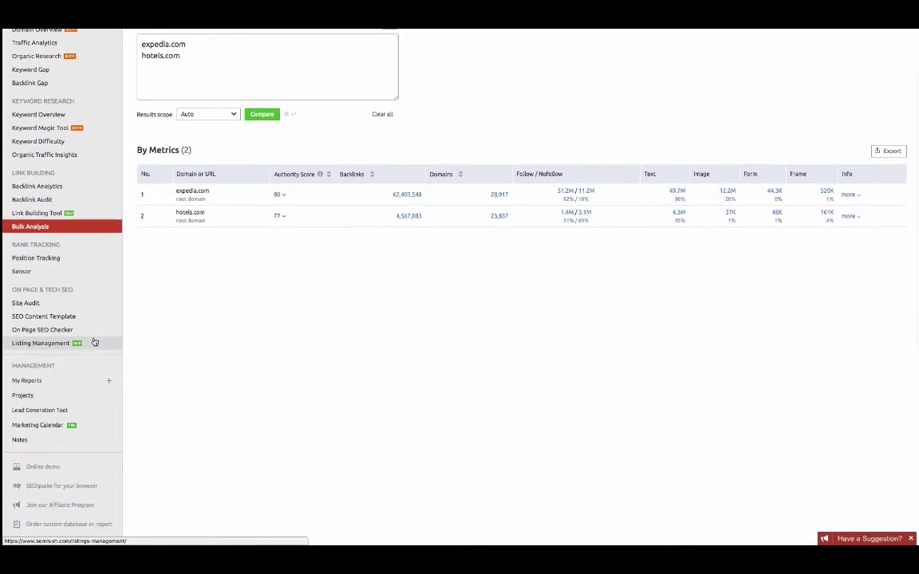
{"action": "left_click", "coordinate": [36, 258]}
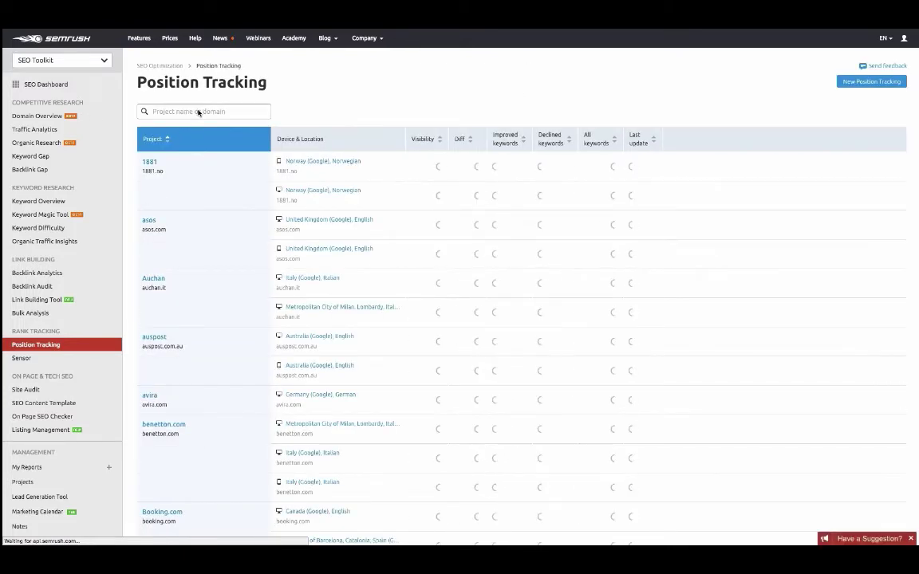
{"action": "left_click", "coordinate": [180, 111]}
{"action": "type", "text": "booki"}
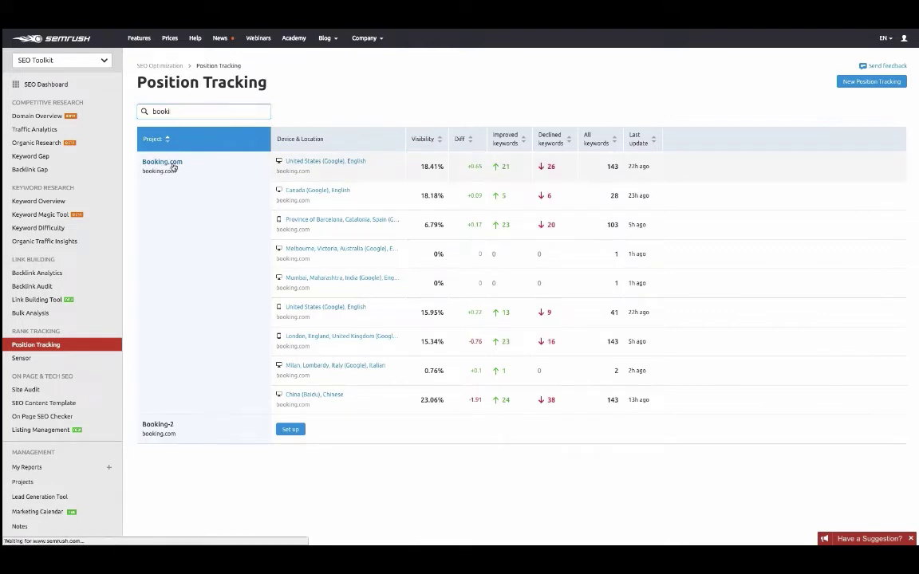
{"action": "left_click", "coordinate": [173, 167]}
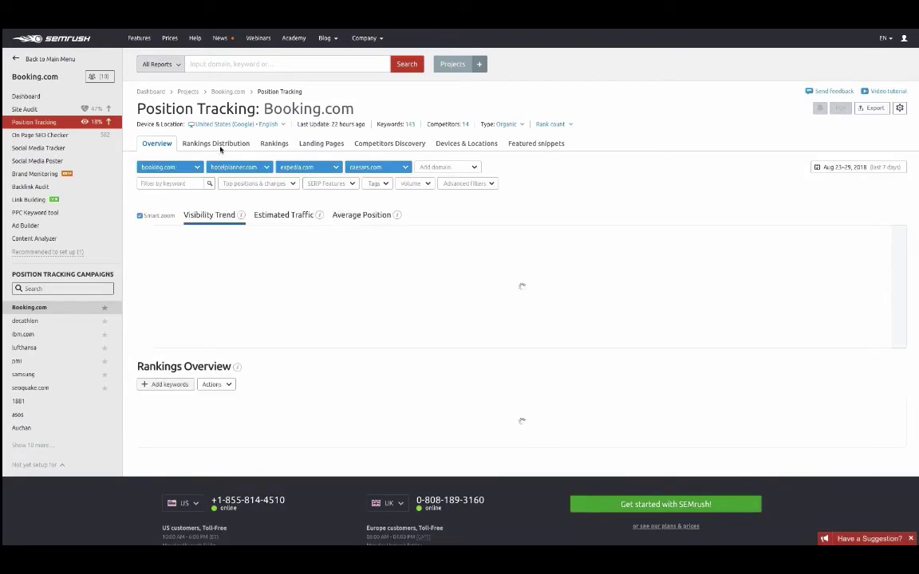
Step: Review the campaign's tracked locations, visibility trend and keyword rankings, and check which competitor domains can replace hotelplanner.com in the comparison
{"action": "left_click", "coordinate": [283, 125]}
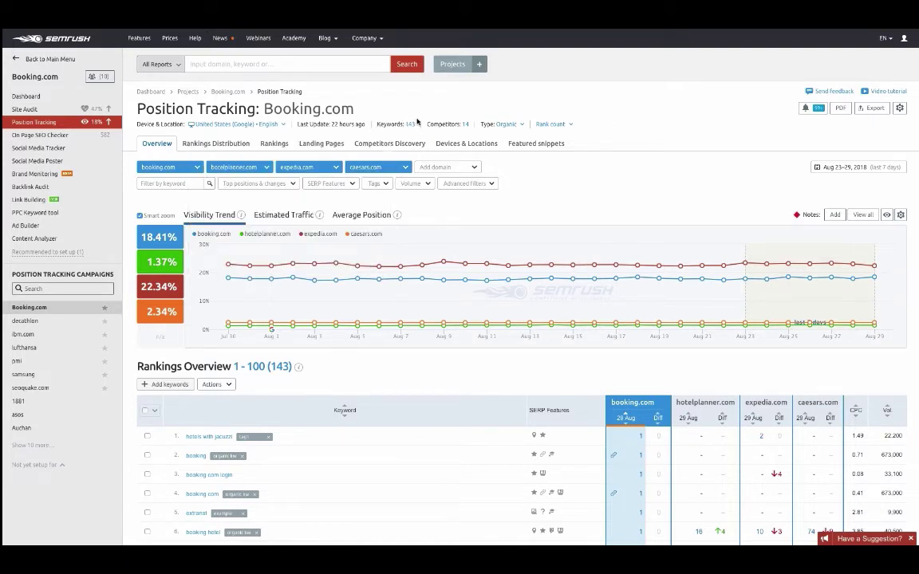
{"action": "scroll", "coordinate": [323, 222], "scroll_direction": "down", "scroll_amount": 3}
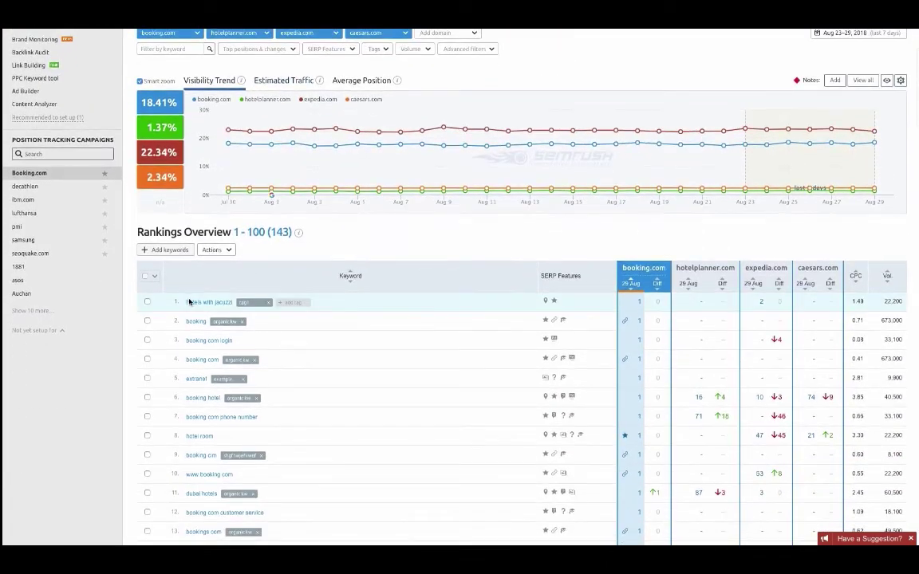
{"action": "scroll", "coordinate": [328, 230], "scroll_direction": "up", "scroll_amount": 1}
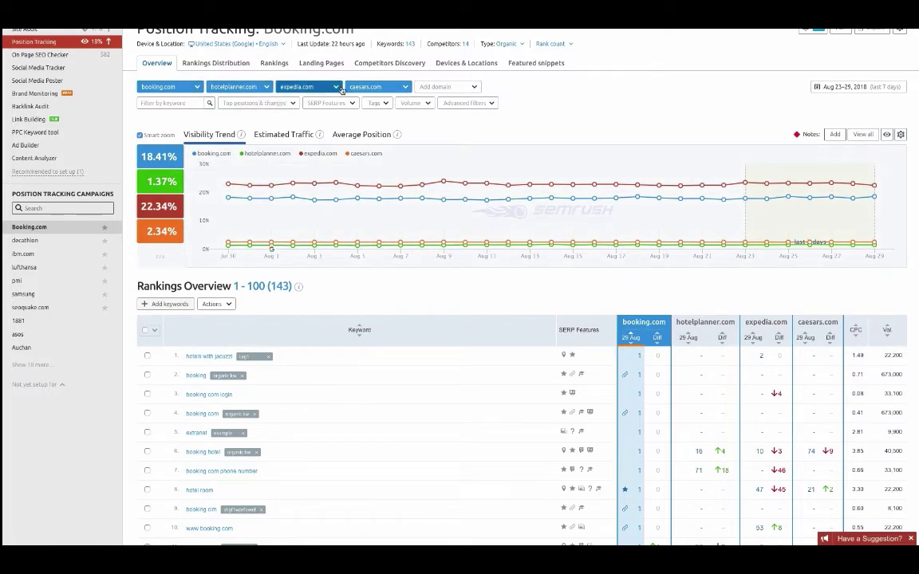
{"action": "left_click", "coordinate": [243, 85]}
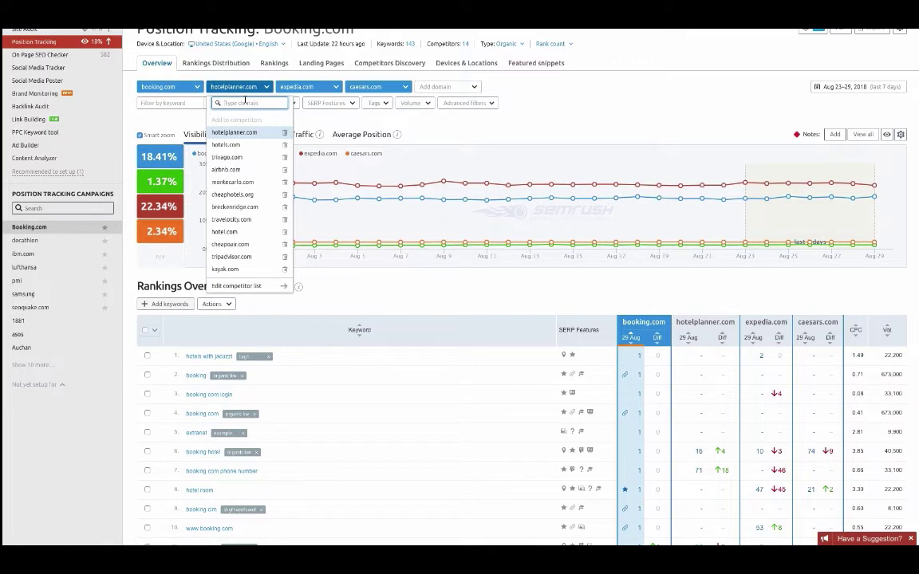
{"action": "left_click", "coordinate": [329, 121]}
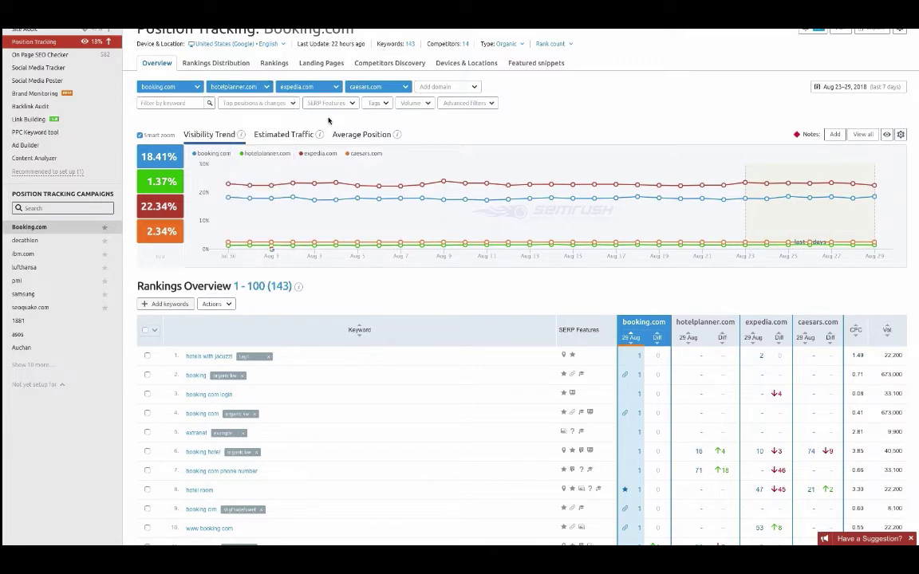
{"action": "scroll", "coordinate": [329, 121], "scroll_direction": "up", "scroll_amount": 2}
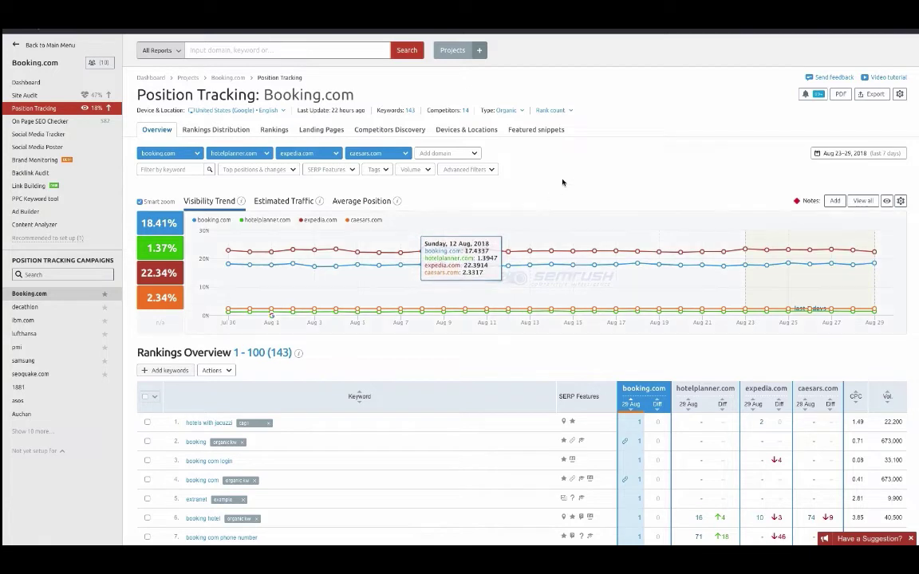
Step: Review the Landing Pages report, examining the keywords behind the booking.com homepage and the advanced filter options
{"action": "left_click", "coordinate": [308, 132]}
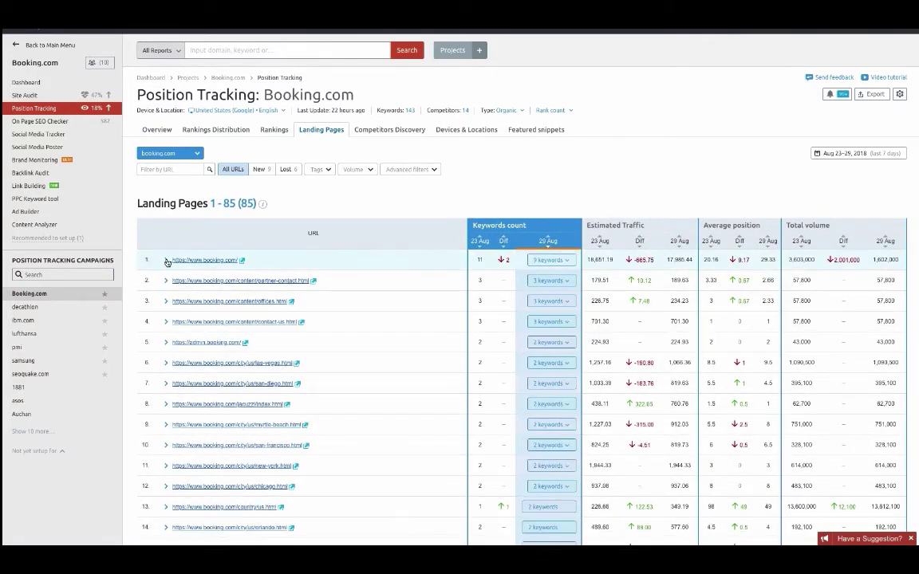
{"action": "left_click", "coordinate": [166, 260]}
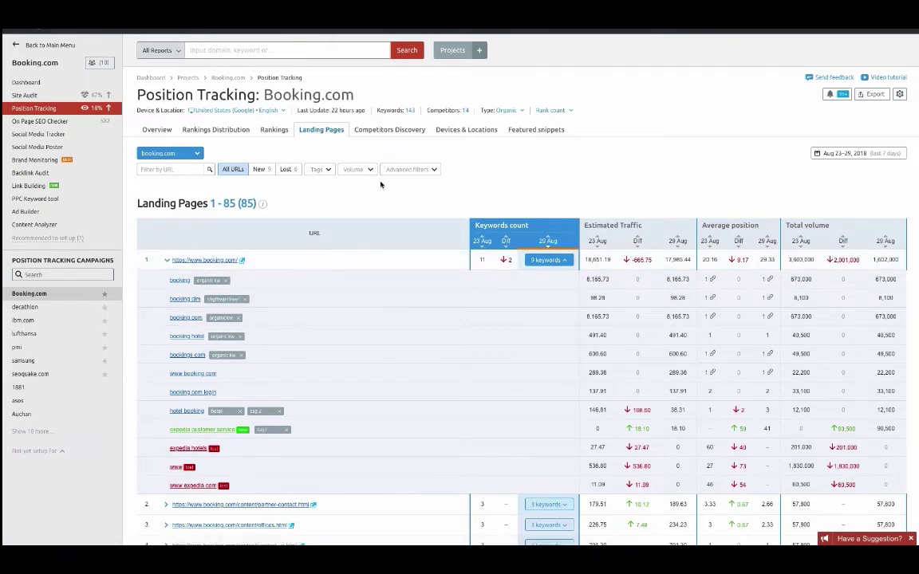
{"action": "left_click", "coordinate": [407, 170]}
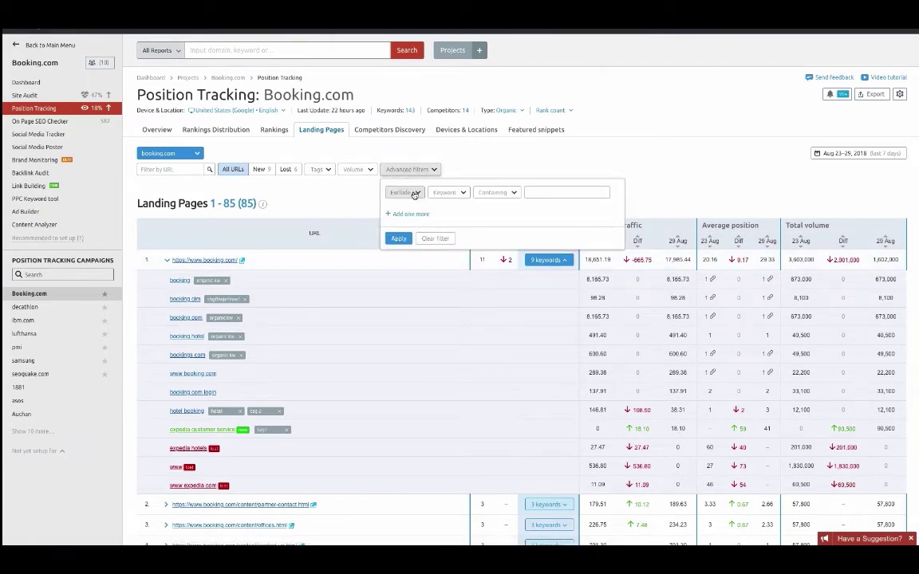
{"action": "left_click", "coordinate": [557, 193]}
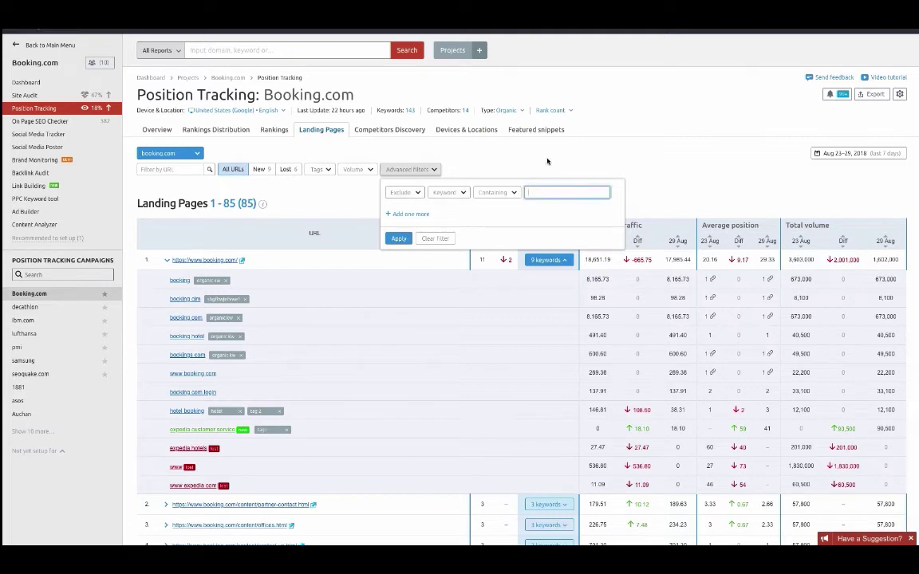
{"action": "left_click", "coordinate": [548, 162]}
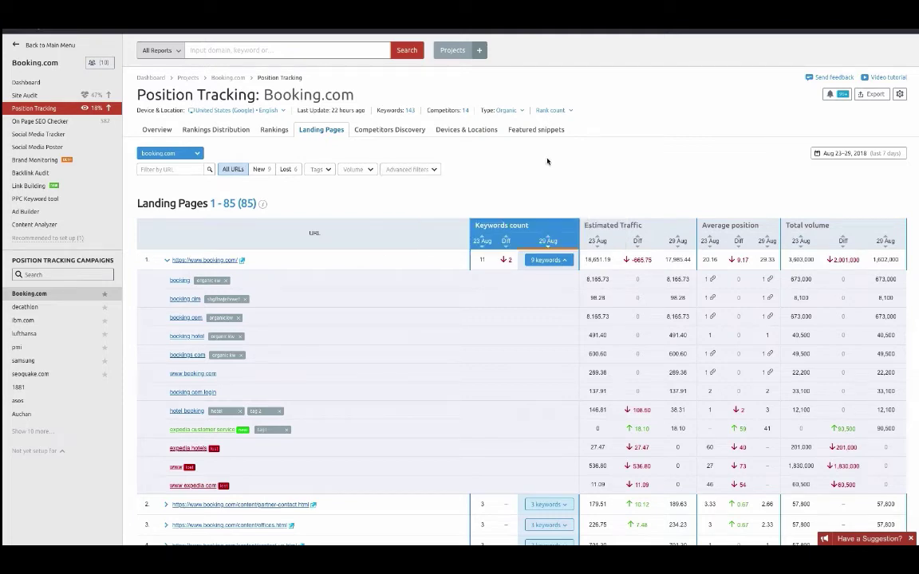
Step: Review the Competitors Discovery map and competitors table, and check the devices and locations available for the campaign
{"action": "left_click", "coordinate": [379, 132]}
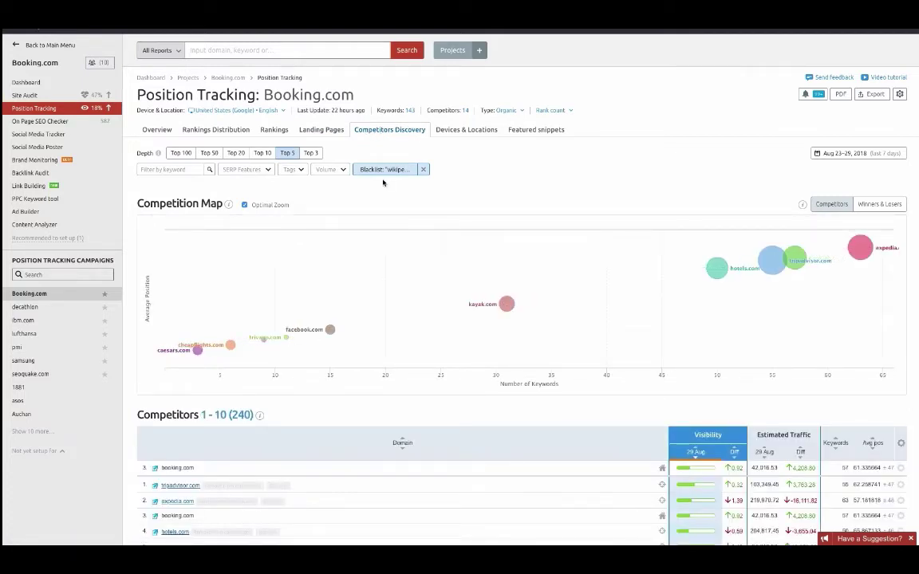
{"action": "scroll", "coordinate": [371, 199], "scroll_direction": "down", "scroll_amount": 3}
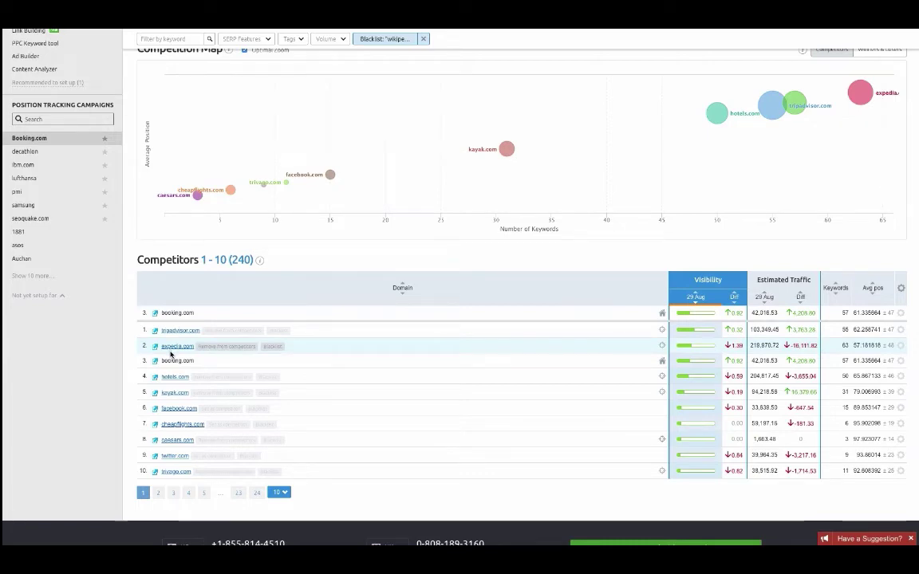
{"action": "scroll", "coordinate": [219, 437], "scroll_direction": "up", "scroll_amount": 4}
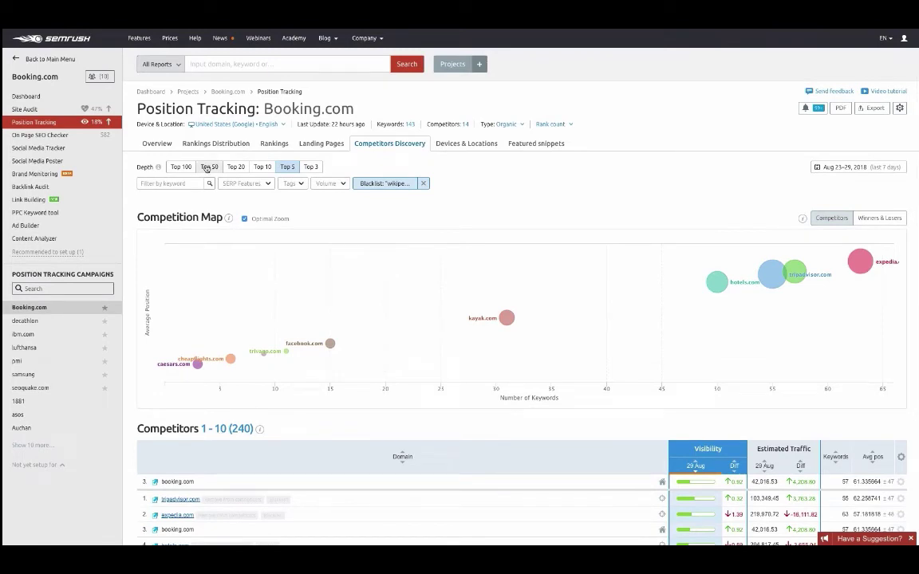
{"action": "left_click", "coordinate": [284, 125]}
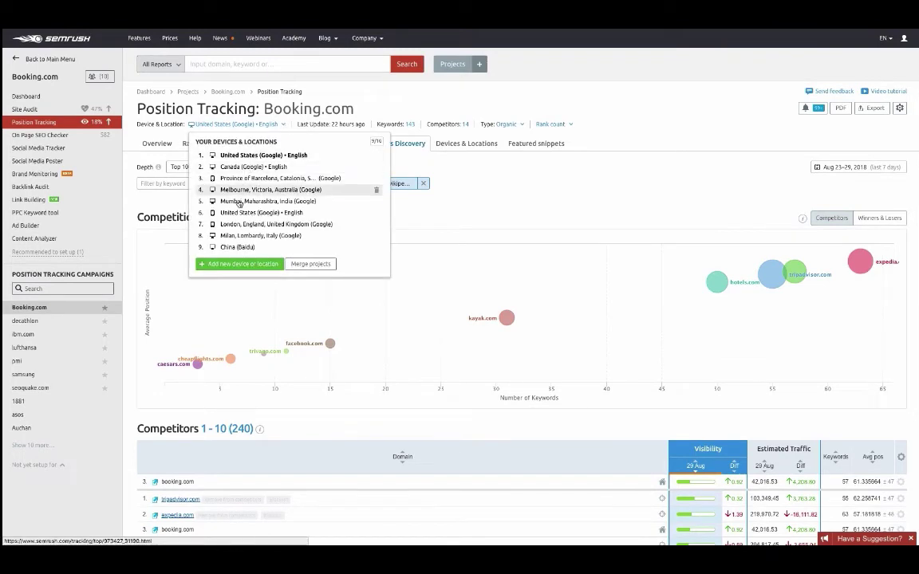
{"action": "left_click", "coordinate": [479, 165]}
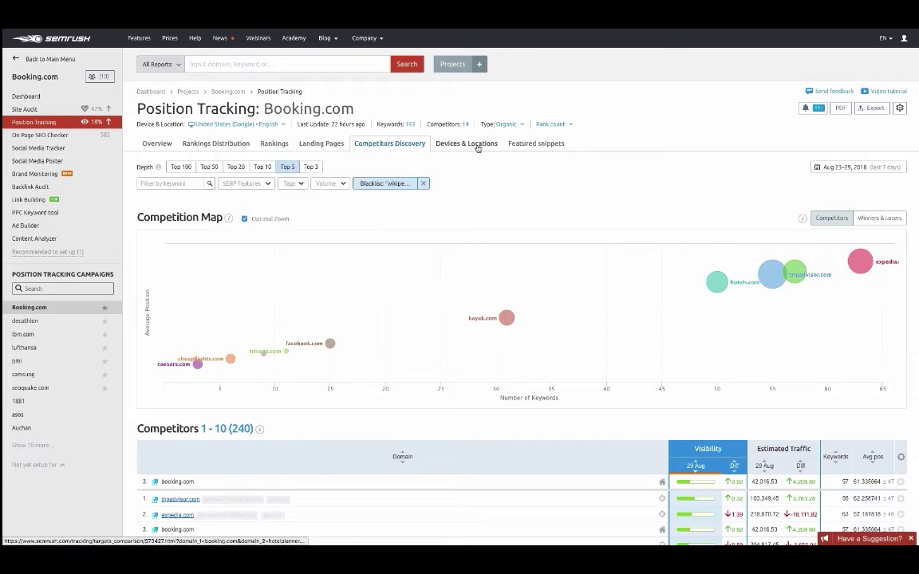
Step: Compare booking.com's visibility trend and keyword positions across the tracked devices and locations
{"action": "left_click", "coordinate": [478, 147]}
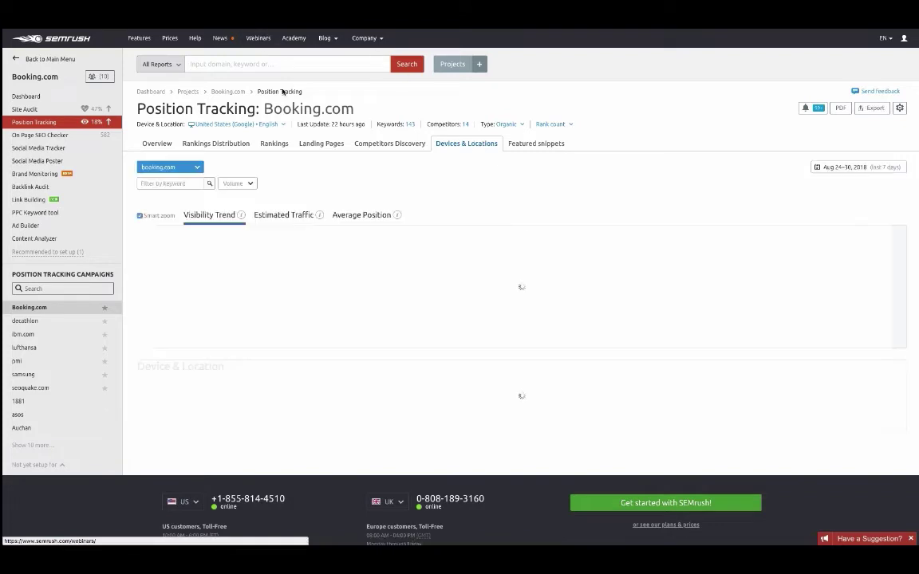
{"action": "left_click", "coordinate": [283, 126]}
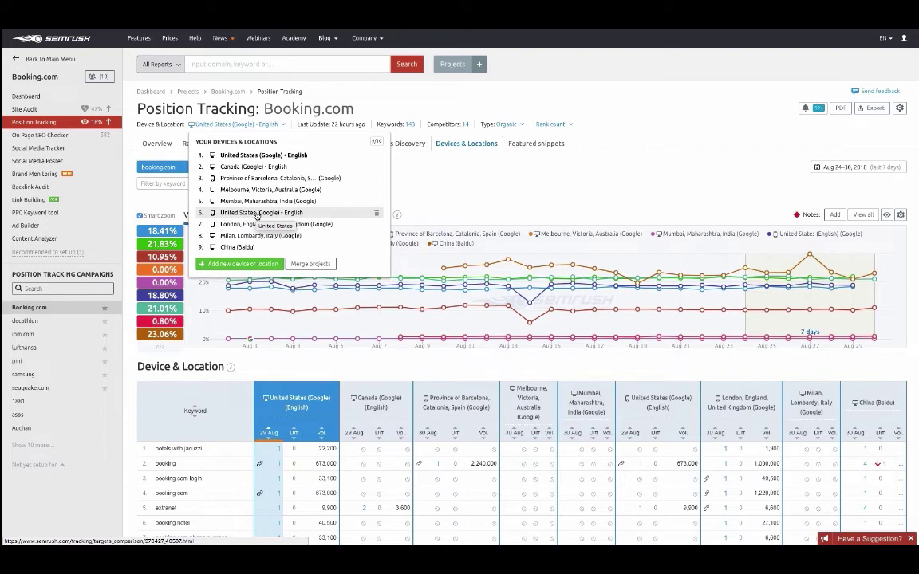
{"action": "left_click", "coordinate": [432, 181]}
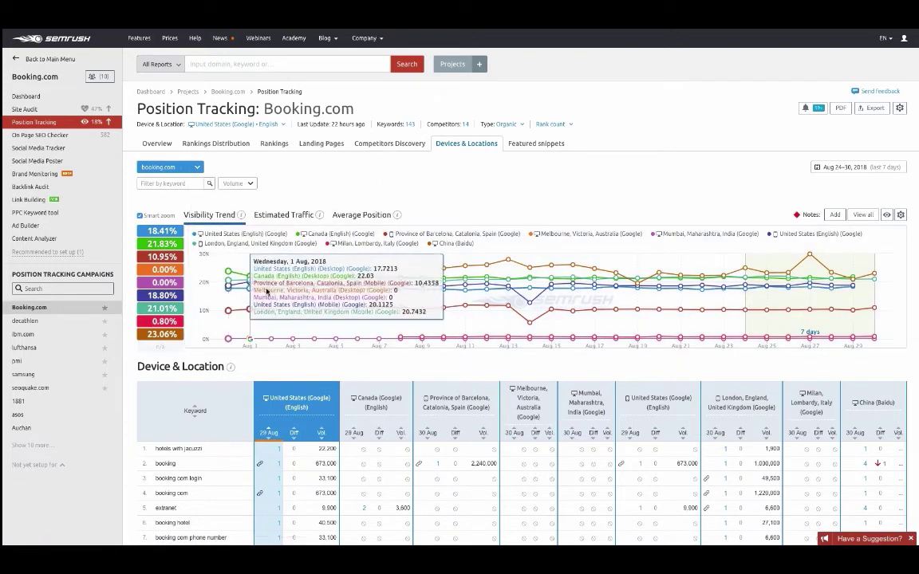
{"action": "scroll", "coordinate": [346, 388], "scroll_direction": "down", "scroll_amount": 2}
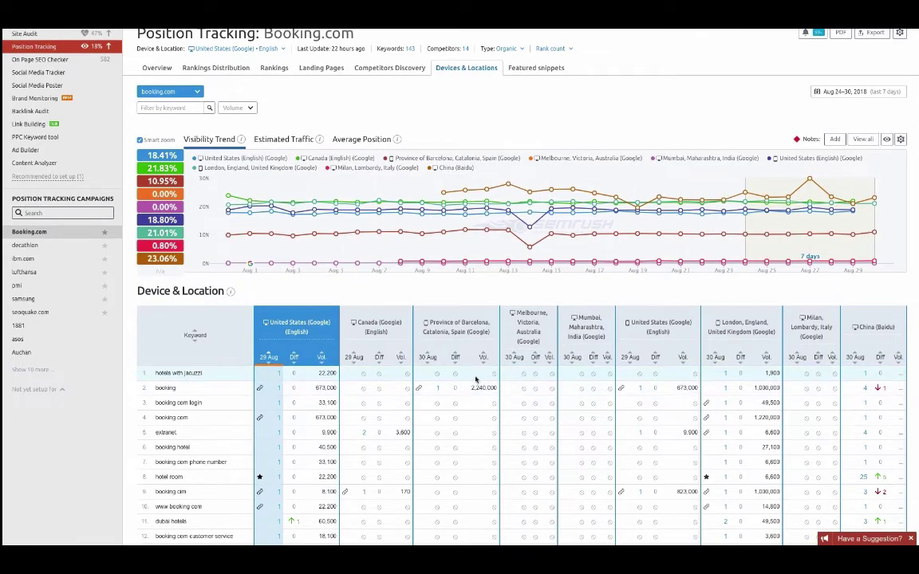
{"action": "scroll", "coordinate": [477, 330], "scroll_direction": "up", "scroll_amount": 1}
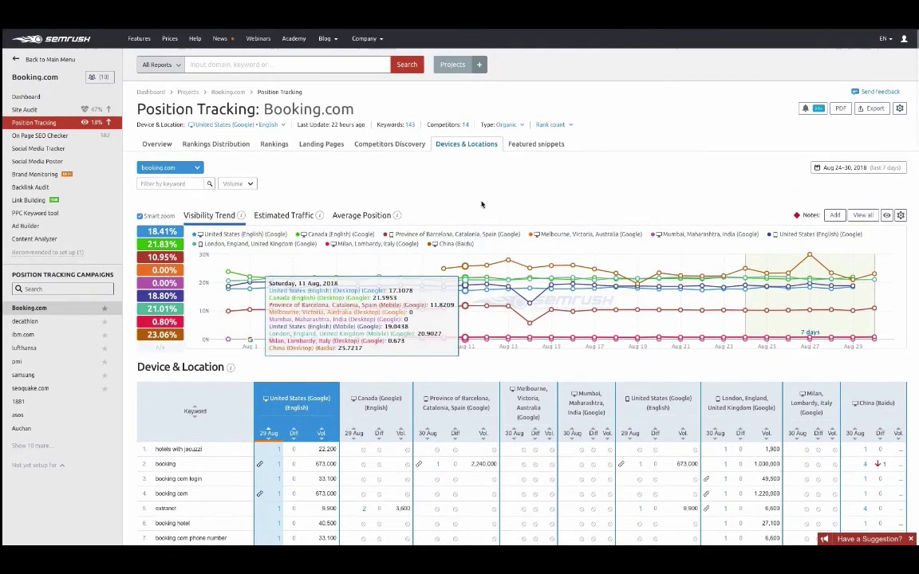
Step: Switch the tracking type to AdWords and review the paid search competitors in Competitors Discovery
{"action": "left_click", "coordinate": [521, 126]}
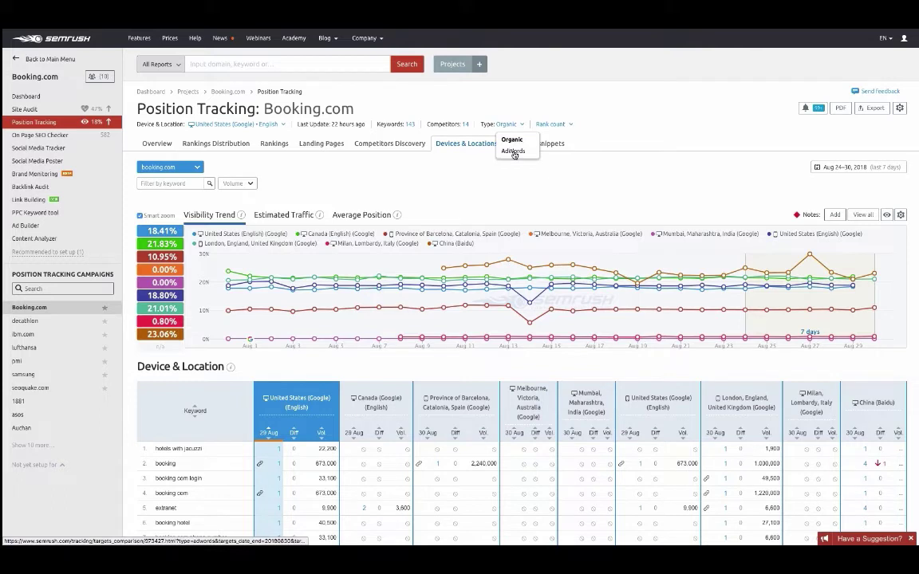
{"action": "left_click", "coordinate": [513, 151]}
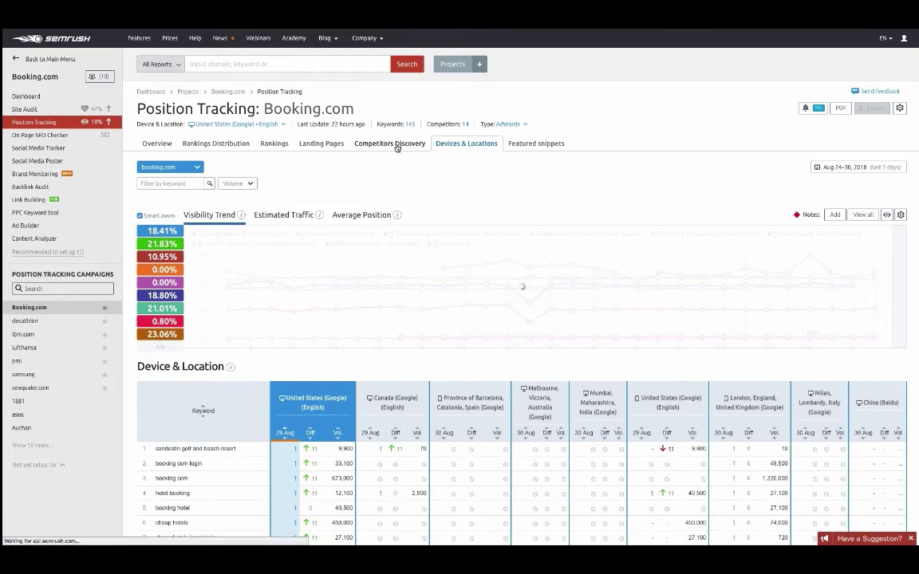
{"action": "left_click", "coordinate": [397, 145]}
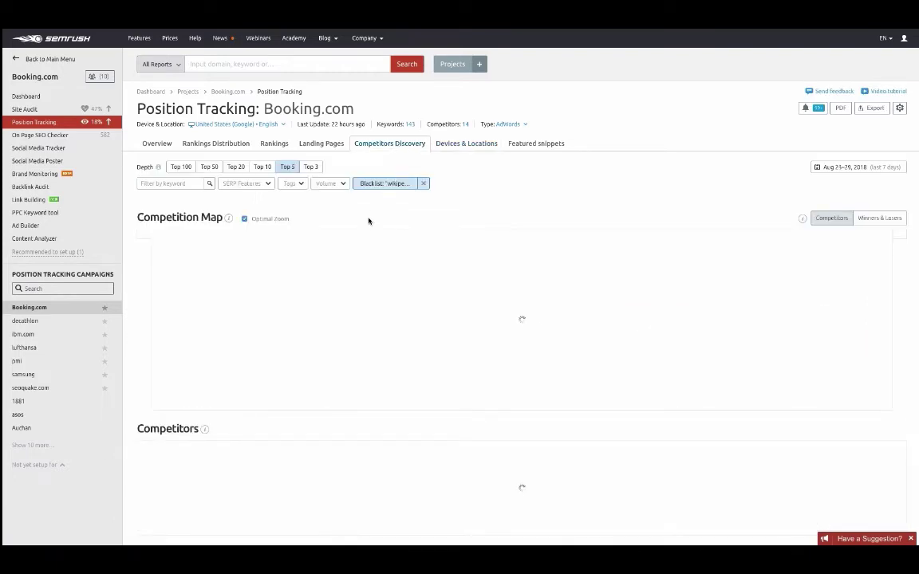
{"action": "scroll", "coordinate": [381, 253], "scroll_direction": "down", "scroll_amount": 3}
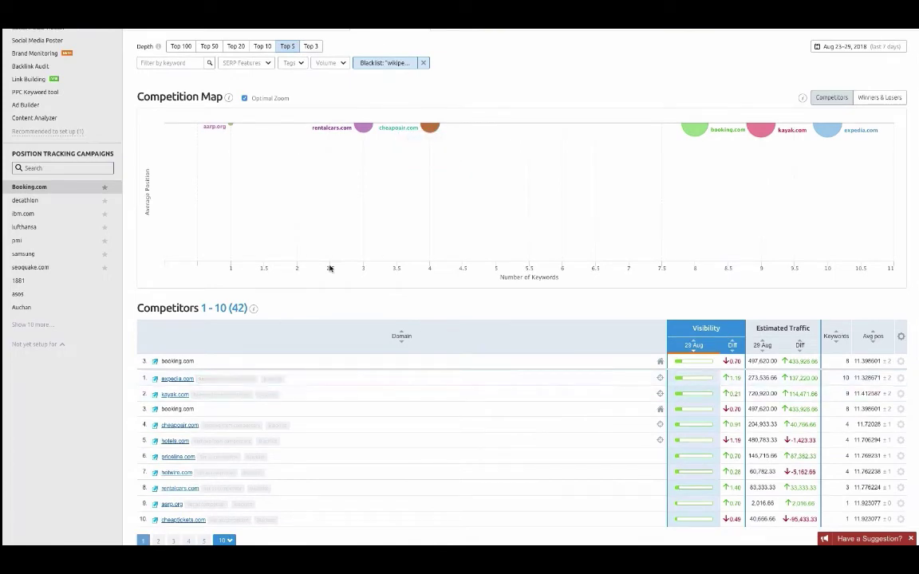
{"action": "scroll", "coordinate": [329, 268], "scroll_direction": "up", "scroll_amount": 1}
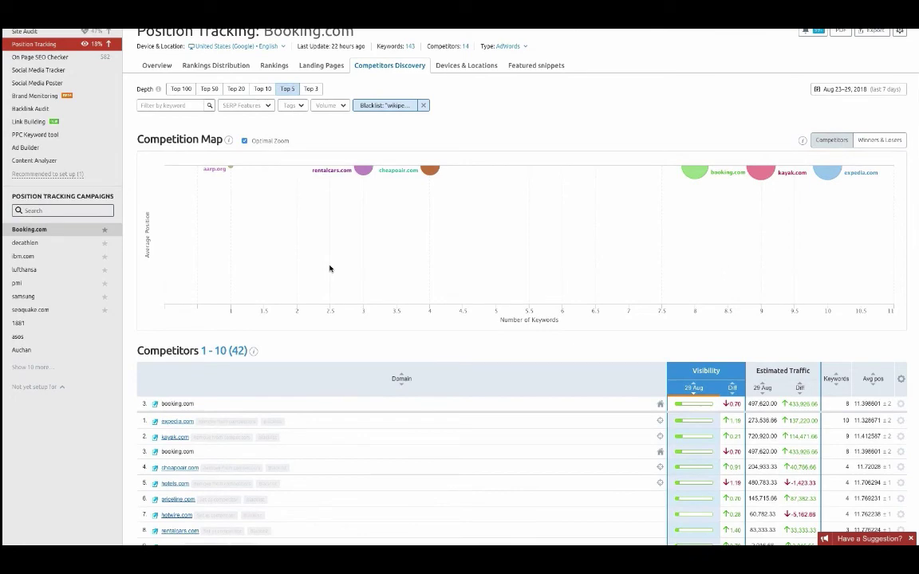
{"action": "scroll", "coordinate": [329, 269], "scroll_direction": "up", "scroll_amount": 2}
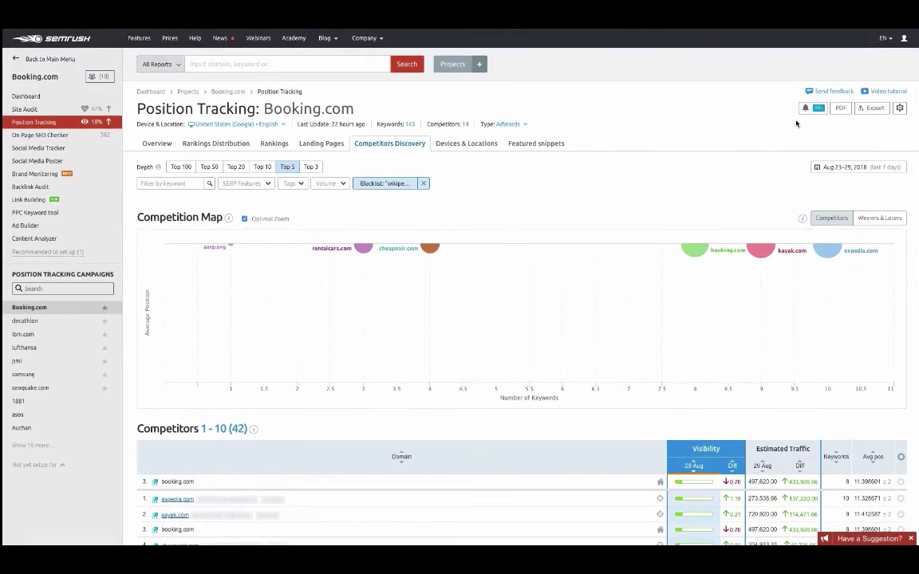
Step: Review the ranking alerts and their triggers, and draft a booking.com trigger for positions changing by more than 5 without adding it
{"action": "left_click", "coordinate": [808, 111]}
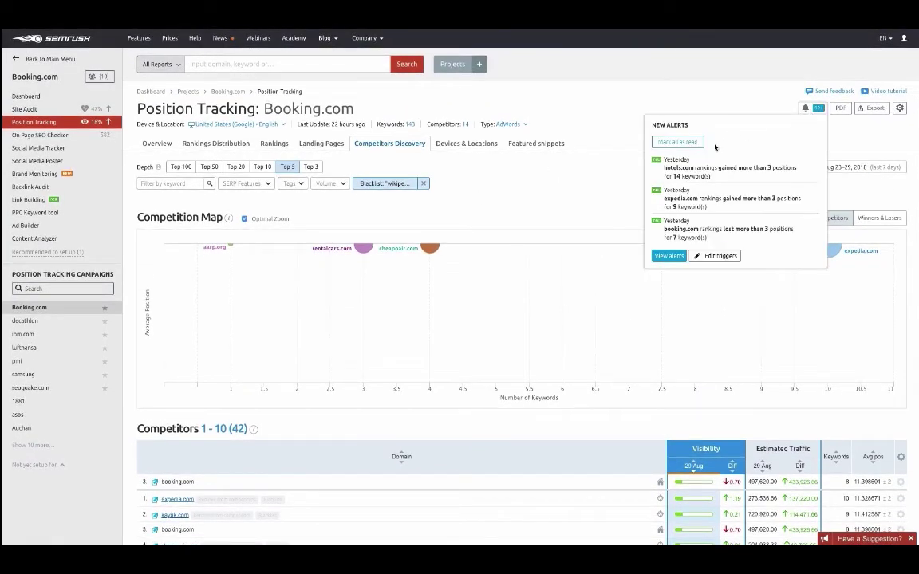
{"action": "left_click", "coordinate": [709, 256]}
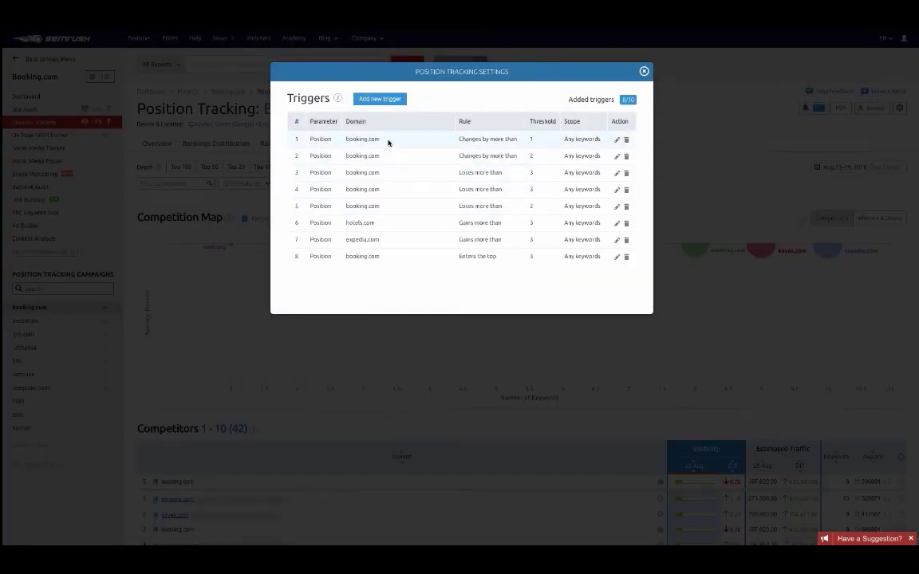
{"action": "left_click", "coordinate": [392, 98]}
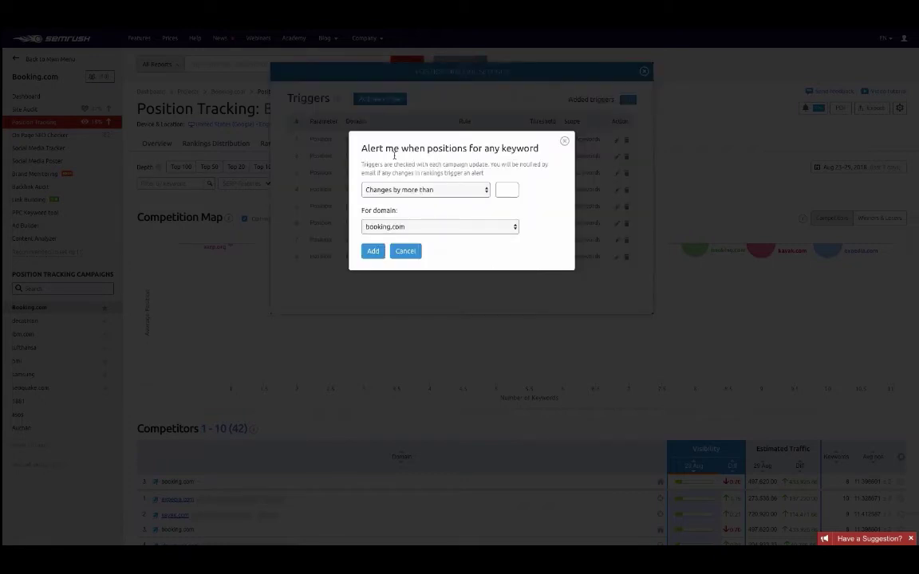
{"action": "left_click", "coordinate": [505, 190]}
{"action": "type", "text": "5"}
{"action": "left_click", "coordinate": [472, 190]}
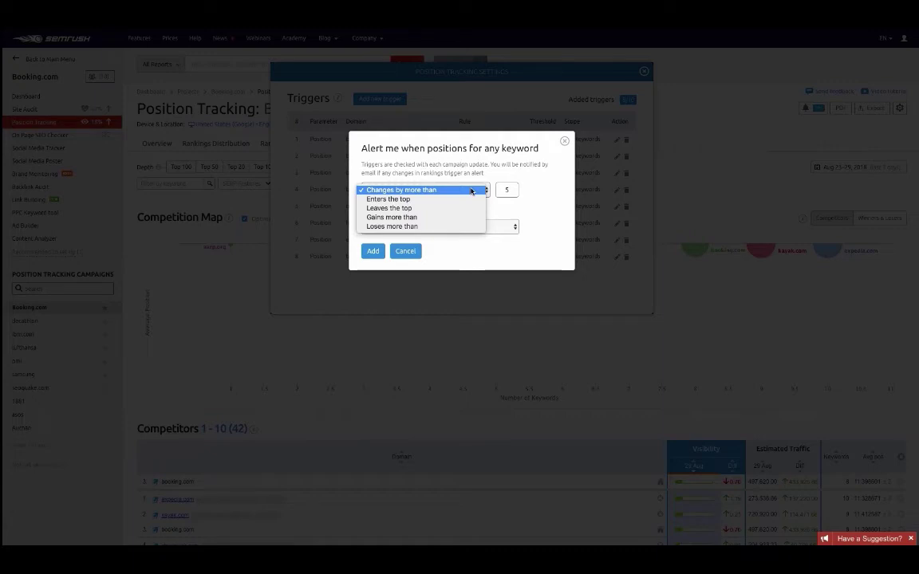
{"action": "left_click", "coordinate": [471, 190]}
{"action": "left_click", "coordinate": [564, 142]}
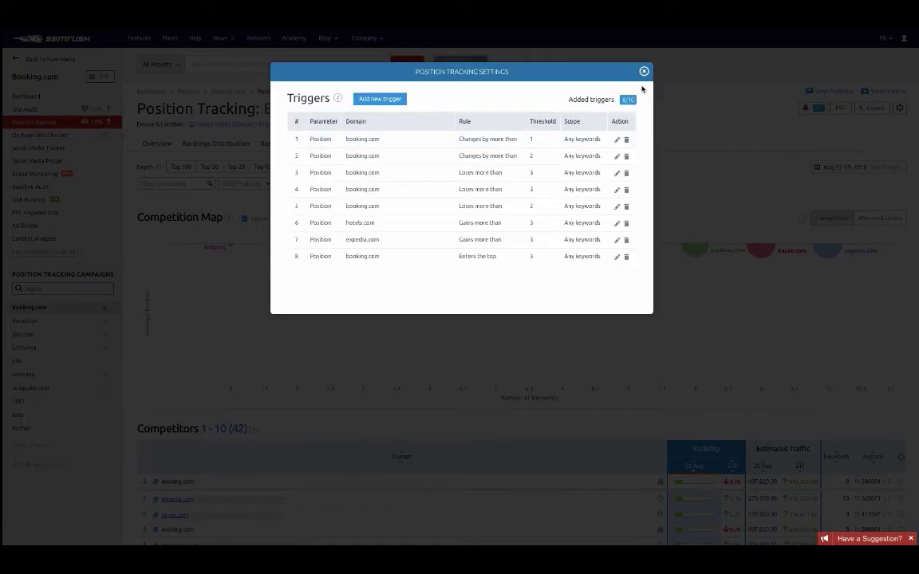
{"action": "left_click", "coordinate": [644, 71]}
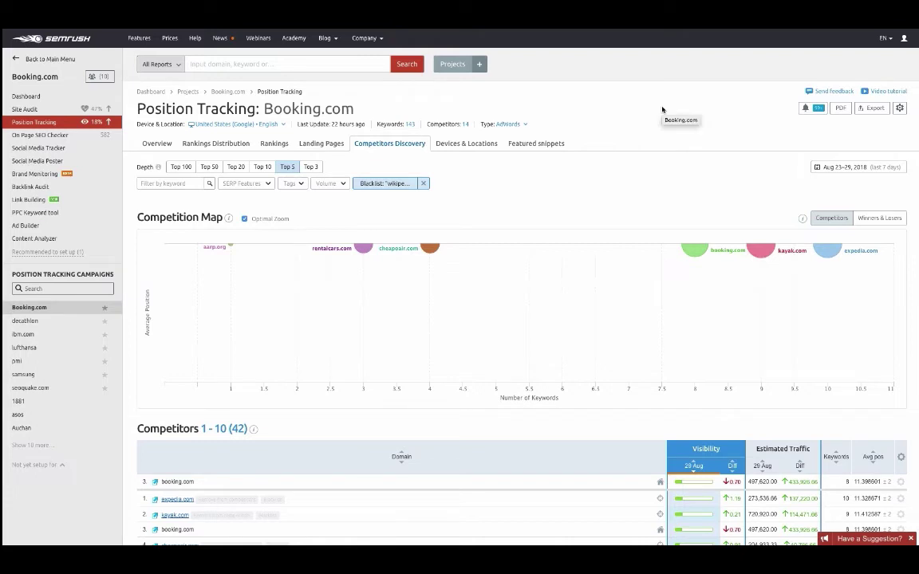
Step: Look through the SEO Toolkit's list of tools and return to the Position Tracking overview for booking.com
{"action": "left_click", "coordinate": [22, 62]}
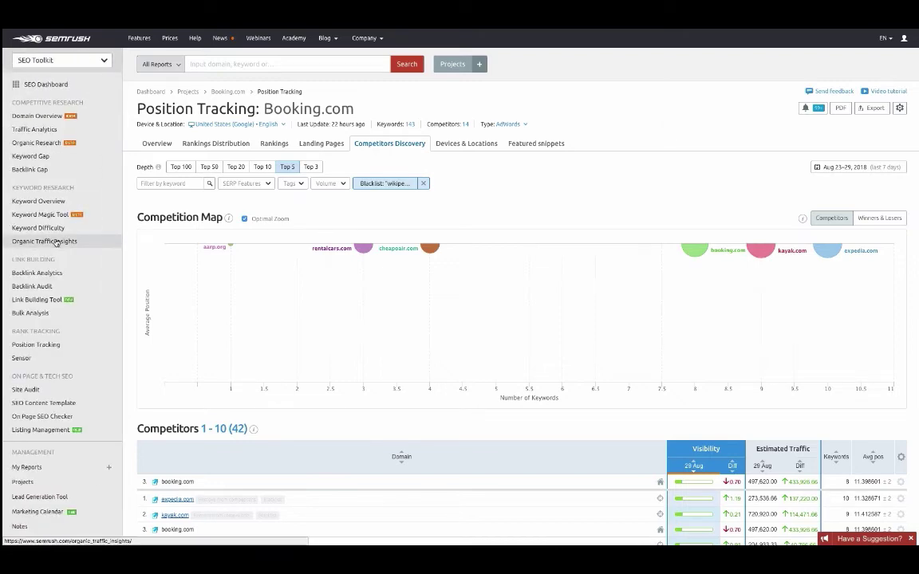
{"action": "scroll", "coordinate": [57, 243], "scroll_direction": "down", "scroll_amount": 1}
{"action": "scroll", "coordinate": [56, 243], "scroll_direction": "down", "scroll_amount": 1}
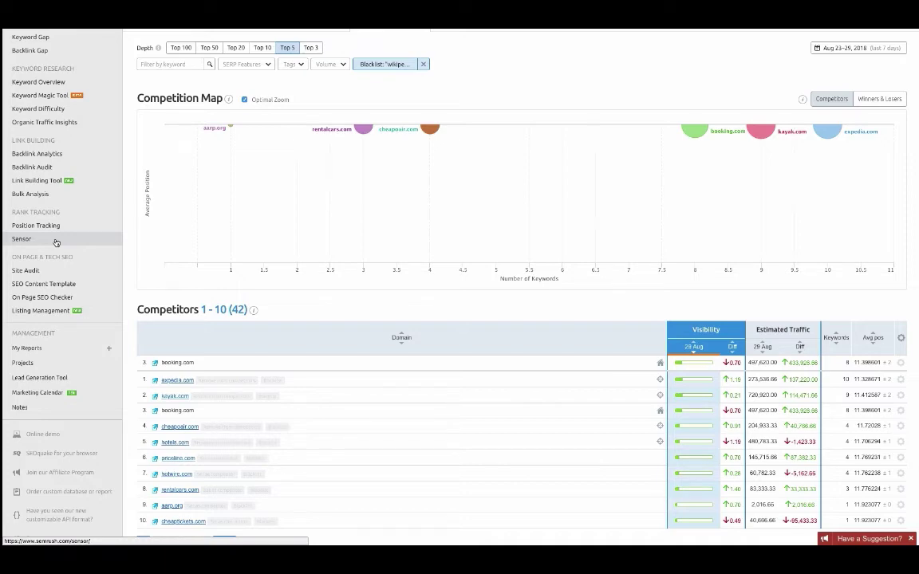
{"action": "scroll", "coordinate": [55, 243], "scroll_direction": "up", "scroll_amount": 3}
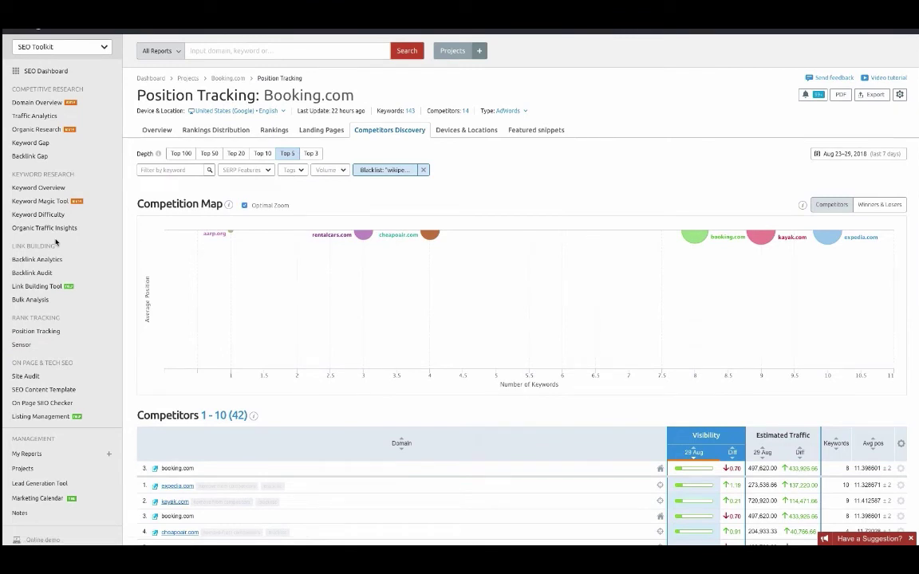
{"action": "left_click", "coordinate": [160, 130]}
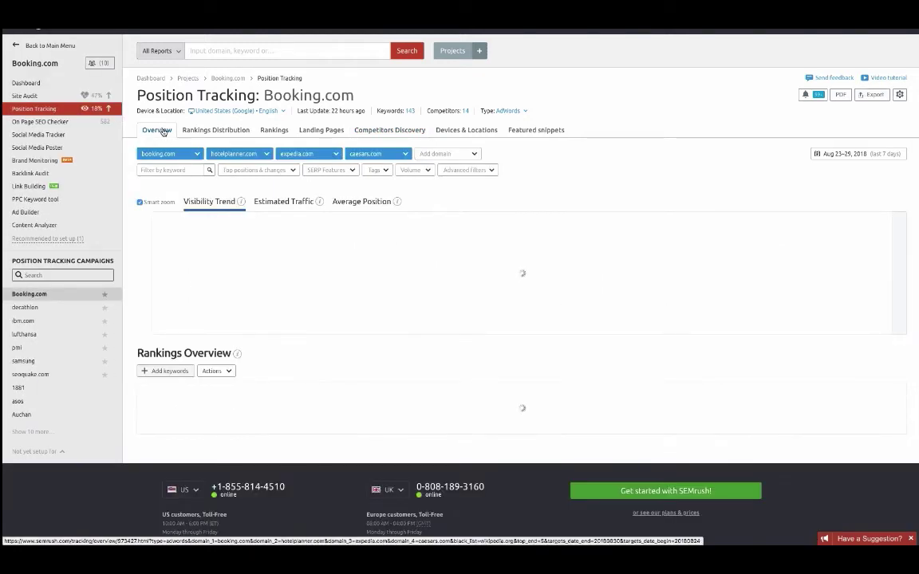
Step: View the Sensor report on SERP volatility and return to the booking.com Position Tracking page
{"action": "left_click", "coordinate": [15, 50]}
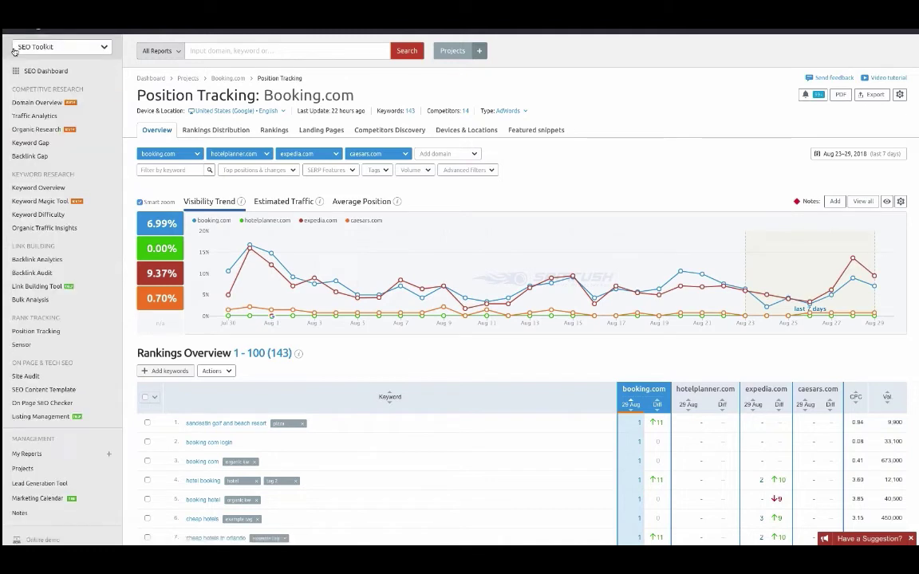
{"action": "left_click", "coordinate": [30, 347]}
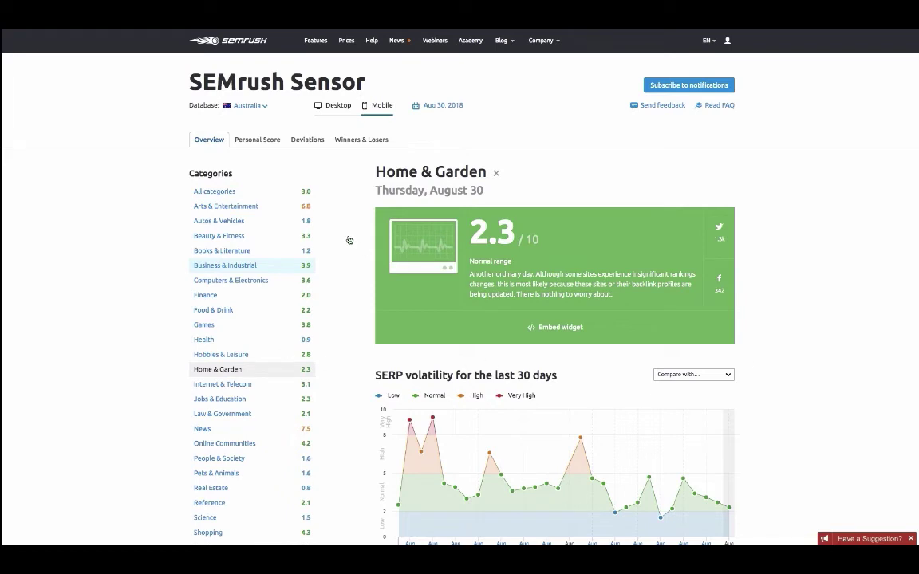
{"action": "mouse_move", "coordinate": [216, 28]}
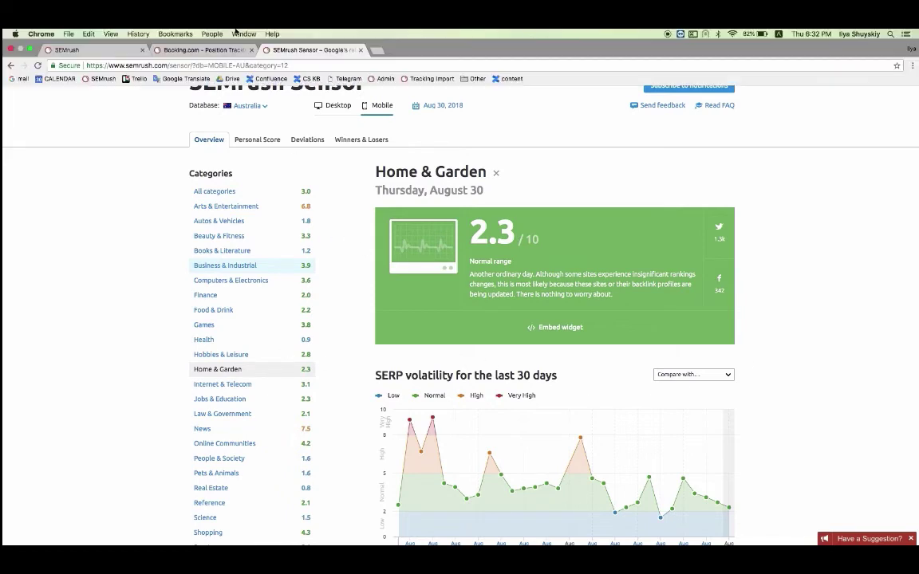
{"action": "left_click", "coordinate": [167, 55]}
Step: Find the Booking.com project in Site Audit by filtering for "boo" and open its audit overview
{"action": "left_click", "coordinate": [25, 377]}
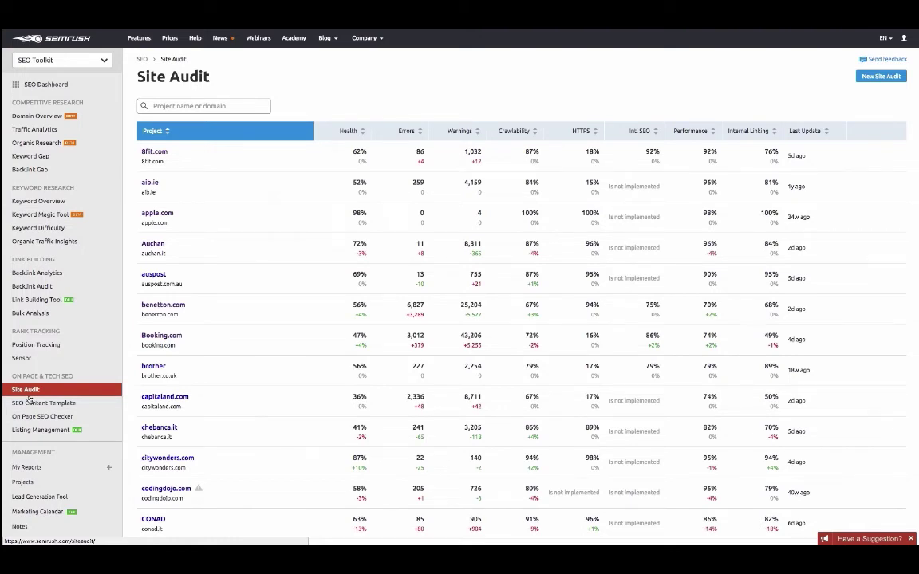
{"action": "left_click", "coordinate": [169, 105]}
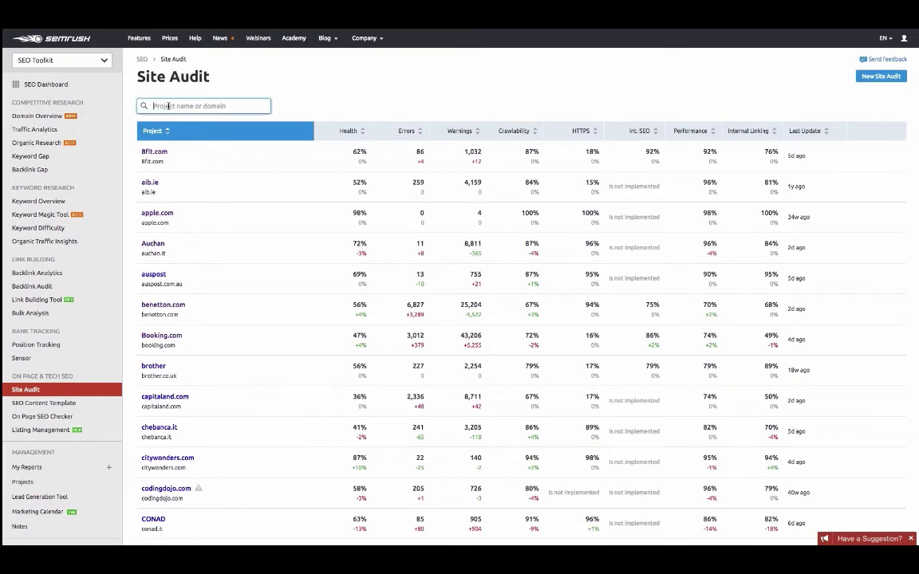
{"action": "type", "text": "boo"}
{"action": "left_click", "coordinate": [150, 154]}
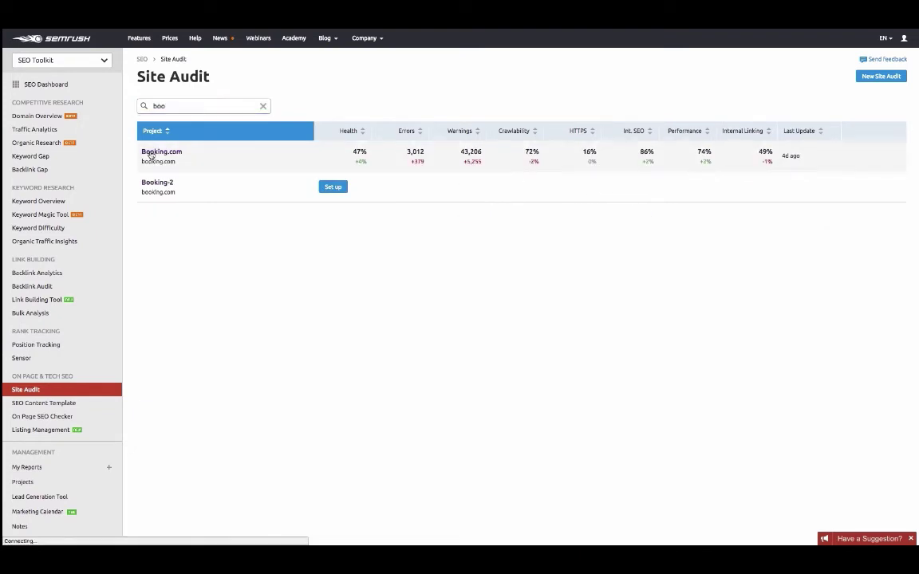
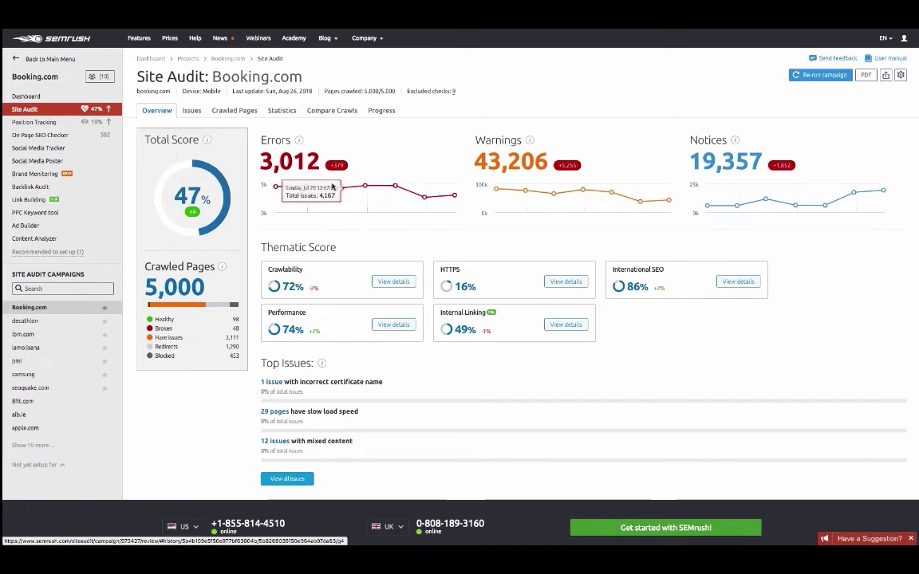
Step: Review the errors and warnings in the Site Audit issues report, including the fix advice for hreflang conflicts
{"action": "left_click", "coordinate": [193, 111]}
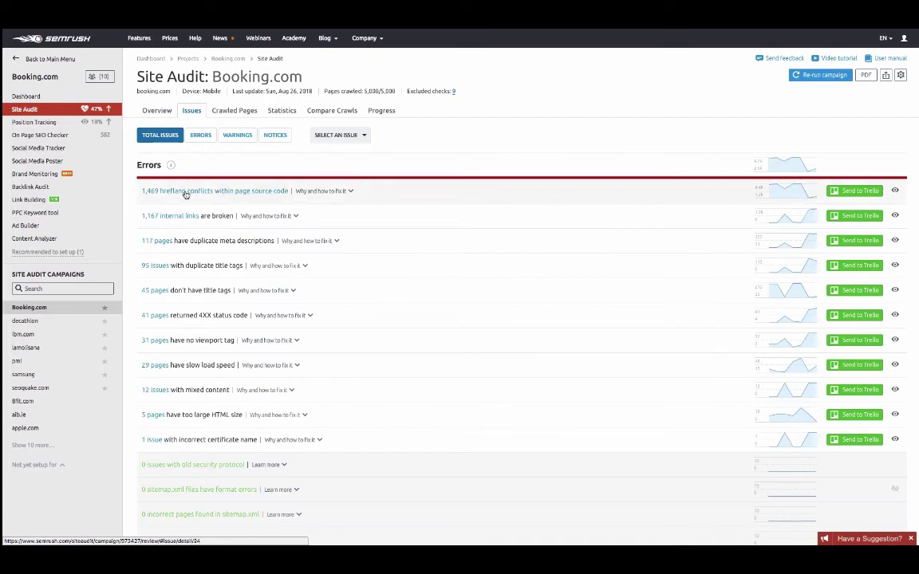
{"action": "scroll", "coordinate": [185, 194], "scroll_direction": "down", "scroll_amount": 5}
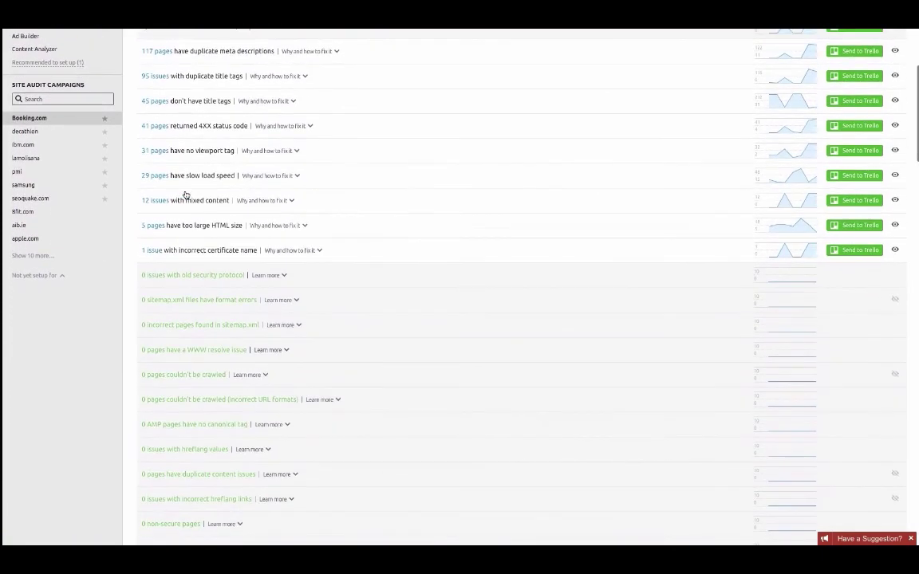
{"action": "scroll", "coordinate": [186, 194], "scroll_direction": "down", "scroll_amount": 10}
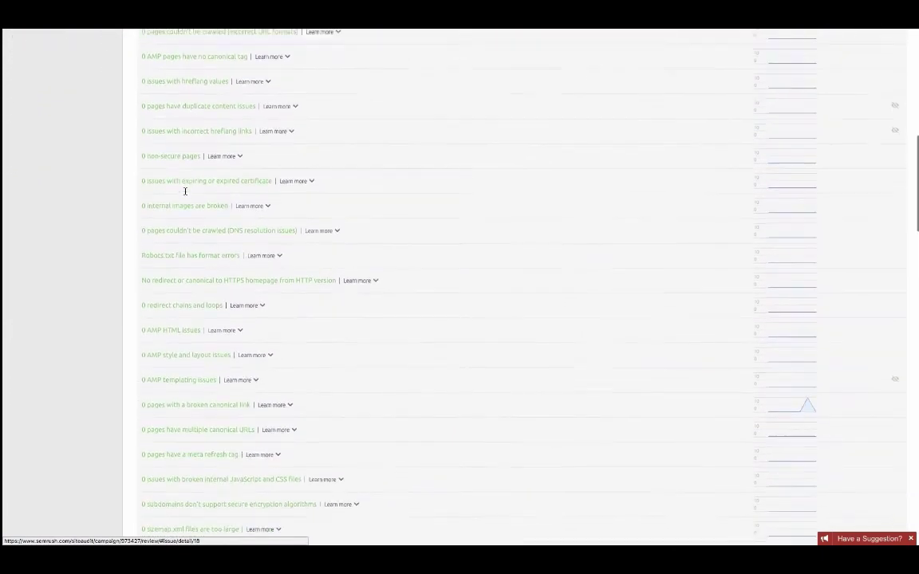
{"action": "scroll", "coordinate": [185, 192], "scroll_direction": "down", "scroll_amount": 9}
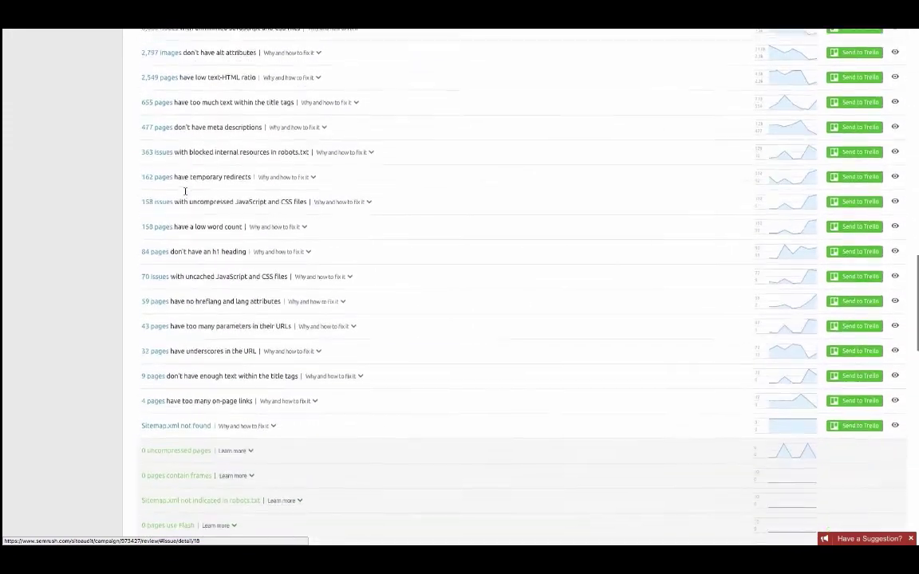
{"action": "scroll", "coordinate": [185, 194], "scroll_direction": "up", "scroll_amount": 4}
{"action": "scroll", "coordinate": [186, 194], "scroll_direction": "up", "scroll_amount": 20}
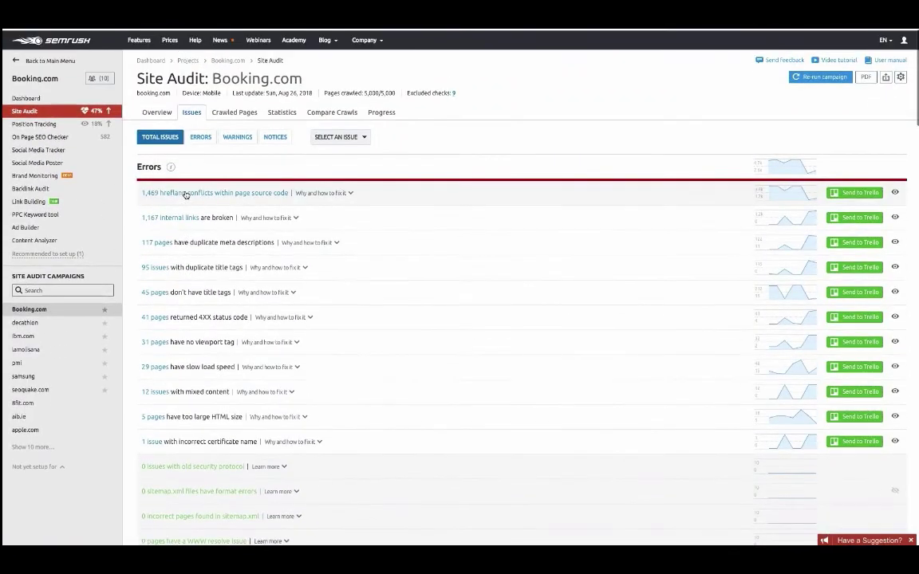
{"action": "left_click", "coordinate": [351, 192]}
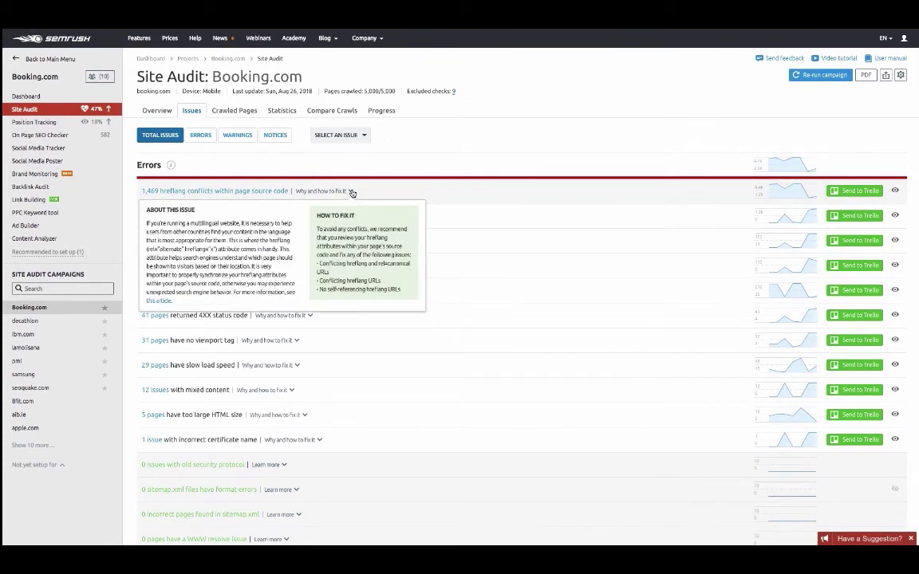
{"action": "left_click", "coordinate": [178, 98]}
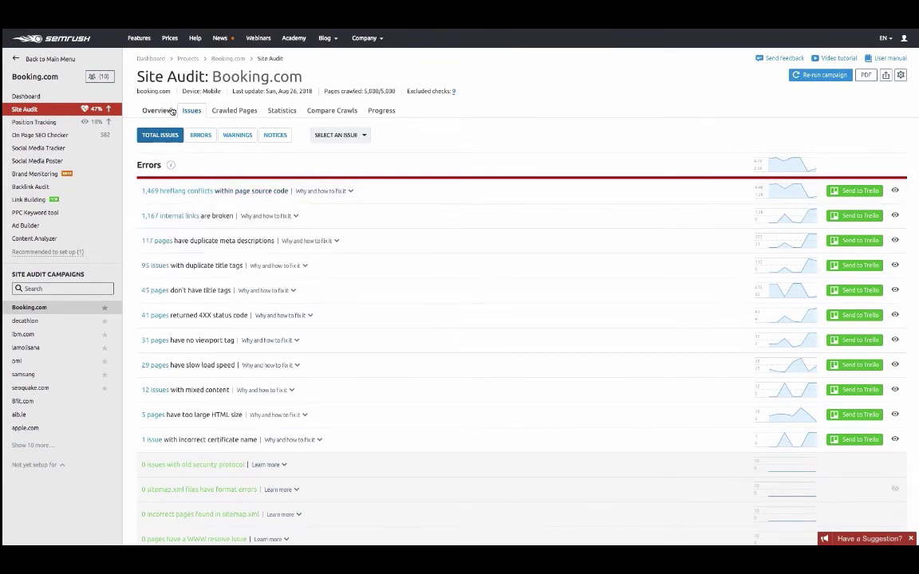
Step: Examine the Internal Linking thematic report, including link distribution and the fix advice for broken internal links, and return to the overview
{"action": "left_click", "coordinate": [171, 111]}
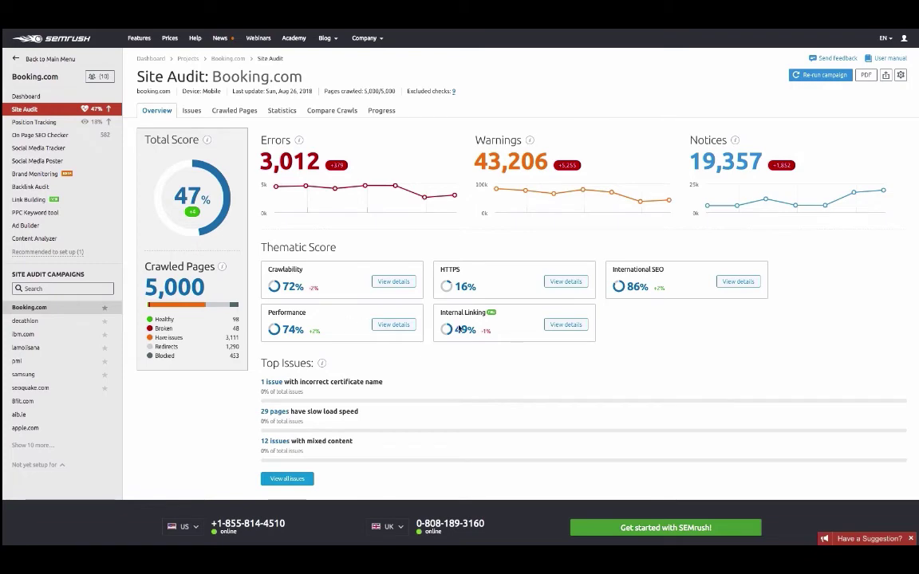
{"action": "left_click", "coordinate": [555, 325]}
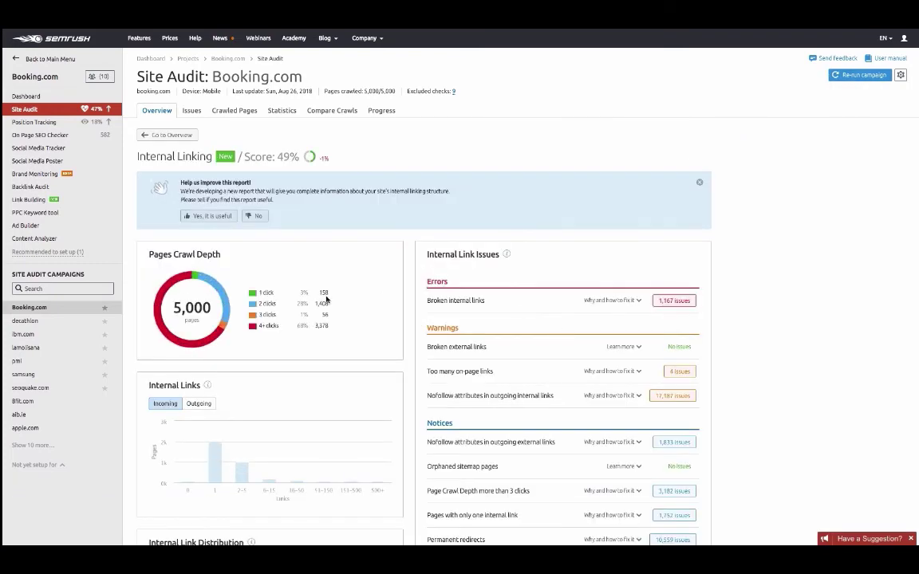
{"action": "scroll", "coordinate": [324, 298], "scroll_direction": "down", "scroll_amount": 2}
{"action": "scroll", "coordinate": [258, 258], "scroll_direction": "down", "scroll_amount": 4}
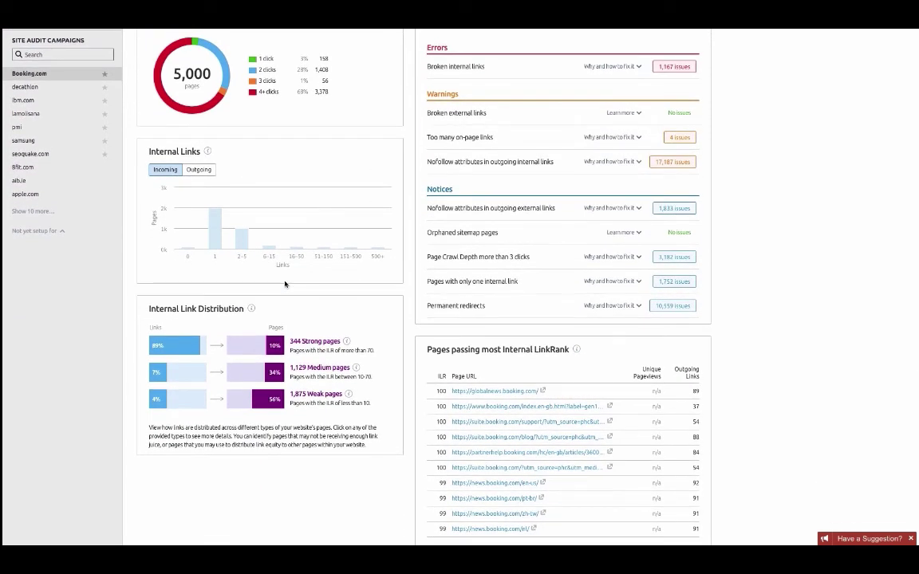
{"action": "scroll", "coordinate": [285, 284], "scroll_direction": "down", "scroll_amount": 3}
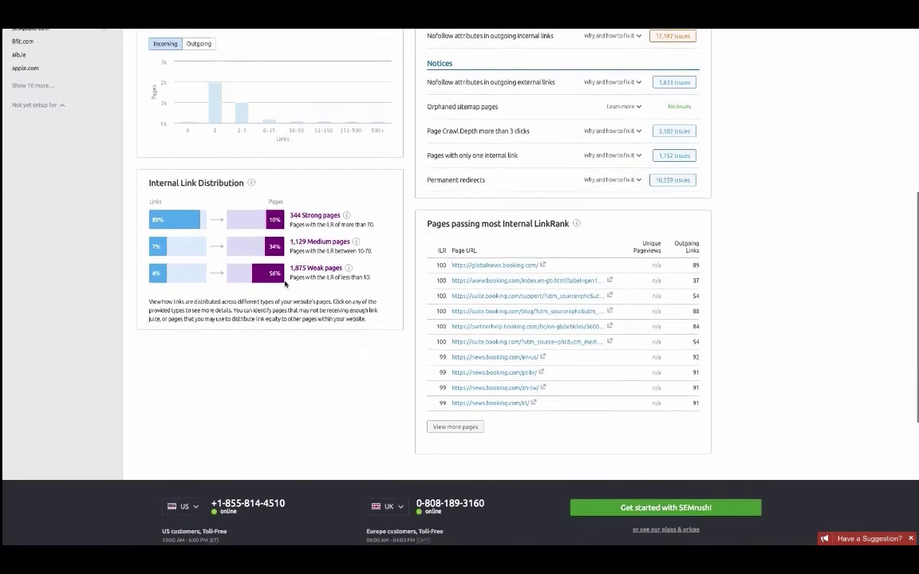
{"action": "scroll", "coordinate": [285, 284], "scroll_direction": "up", "scroll_amount": 4}
{"action": "scroll", "coordinate": [284, 281], "scroll_direction": "up", "scroll_amount": 3}
{"action": "scroll", "coordinate": [284, 281], "scroll_direction": "up", "scroll_amount": 1}
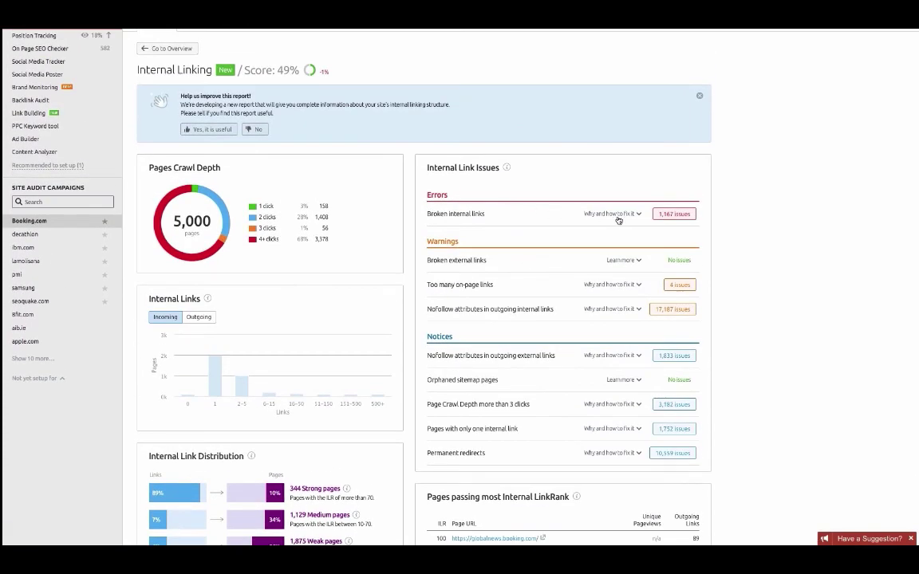
{"action": "mouse_move", "coordinate": [636, 214]}
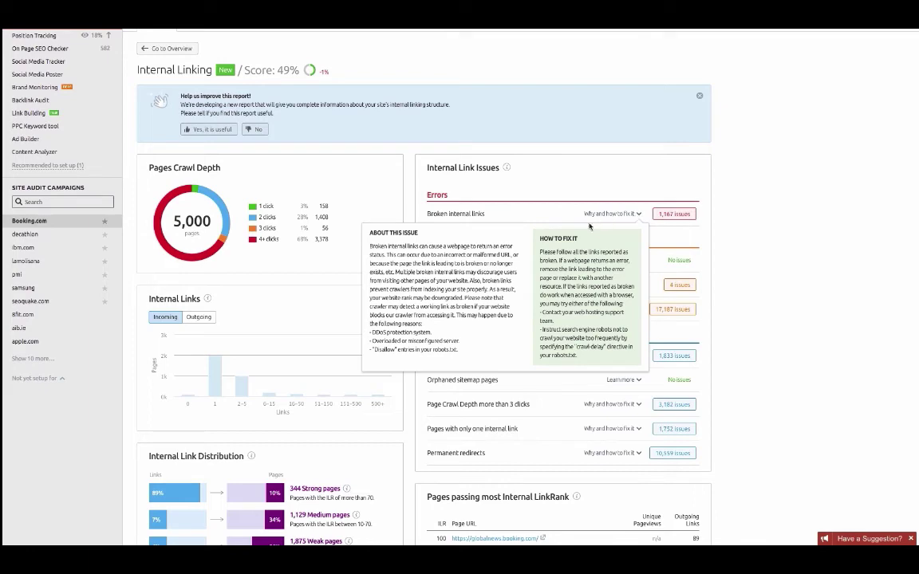
{"action": "scroll", "coordinate": [496, 247], "scroll_direction": "up", "scroll_amount": 2}
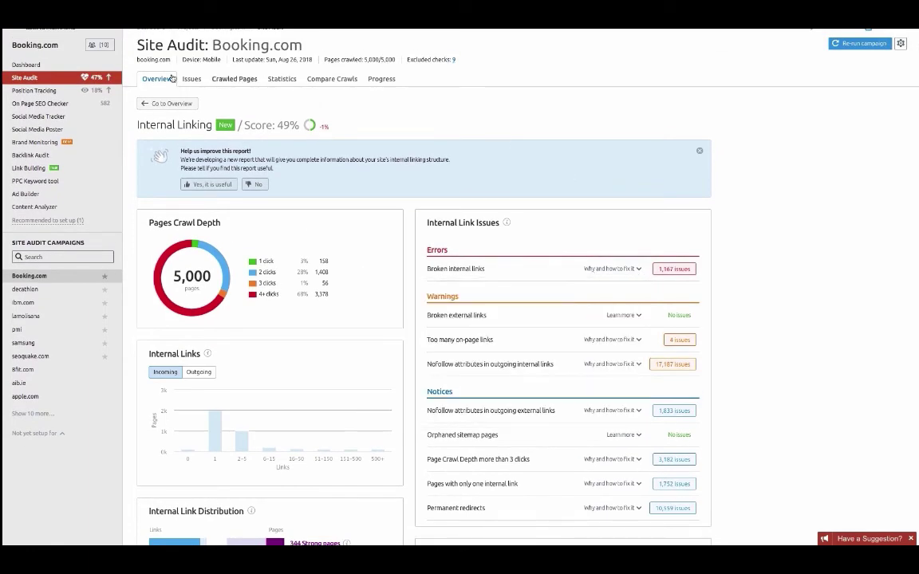
{"action": "left_click", "coordinate": [169, 102]}
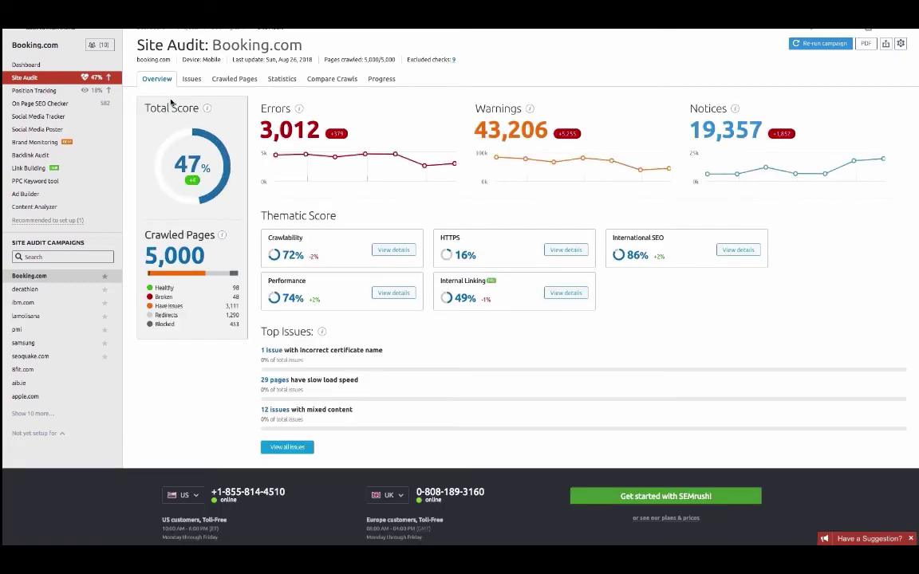
Step: Open the list of hreflang conflicts within page source code and inspect the audit details of its first page
{"action": "scroll", "coordinate": [171, 102], "scroll_direction": "up", "scroll_amount": 1}
{"action": "left_click", "coordinate": [191, 112]}
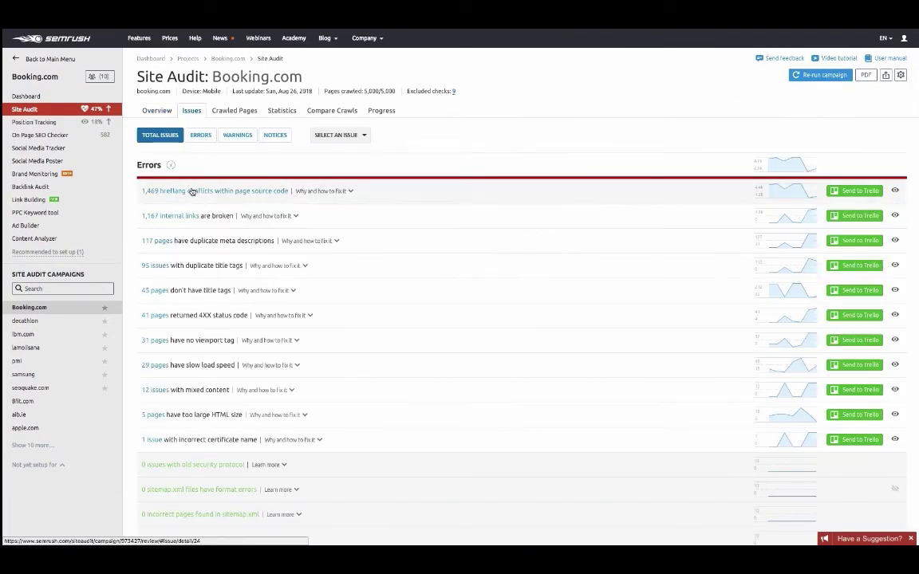
{"action": "left_click", "coordinate": [192, 192]}
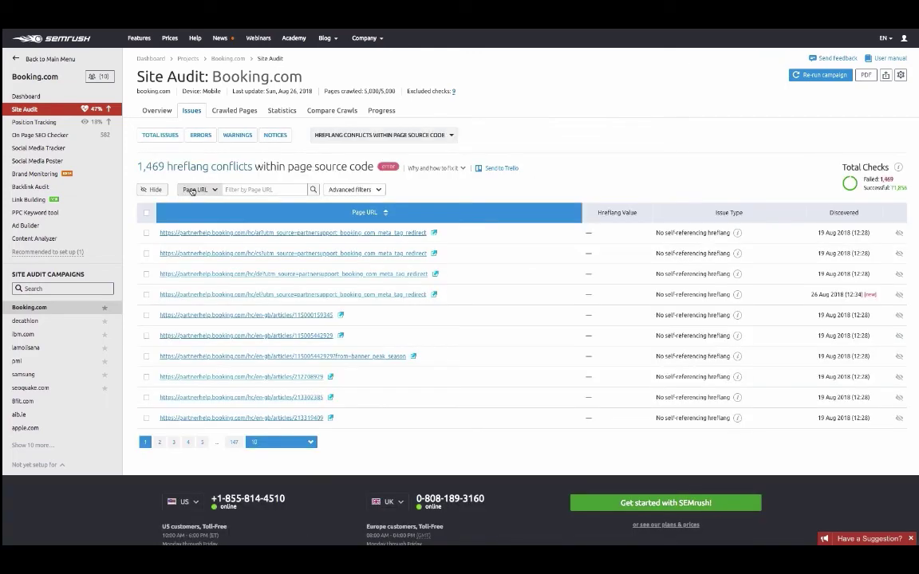
{"action": "left_click", "coordinate": [205, 234]}
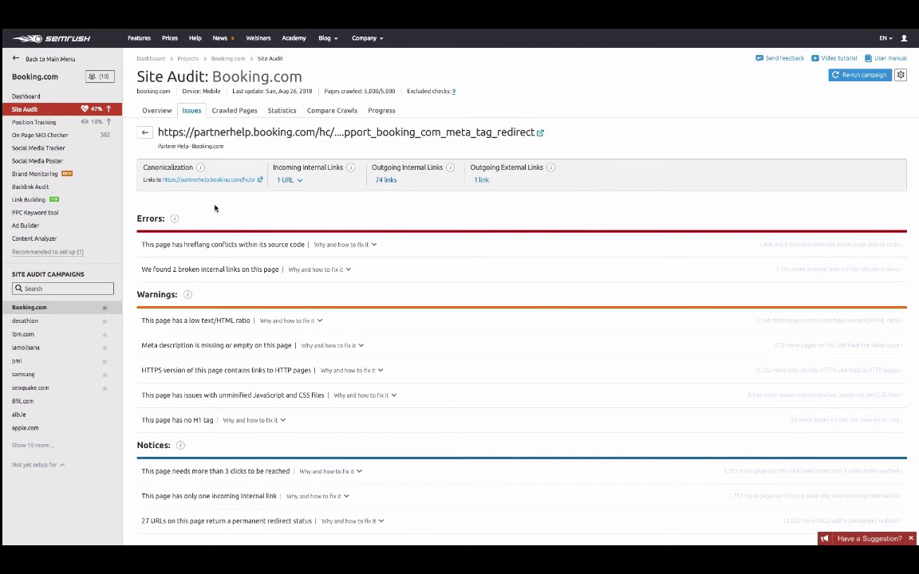
Step: Review the errors, warnings and notices in the partnerhelp page's audit details and return to the SEO Toolkit main menu
{"action": "scroll", "coordinate": [214, 208], "scroll_direction": "down", "scroll_amount": 1}
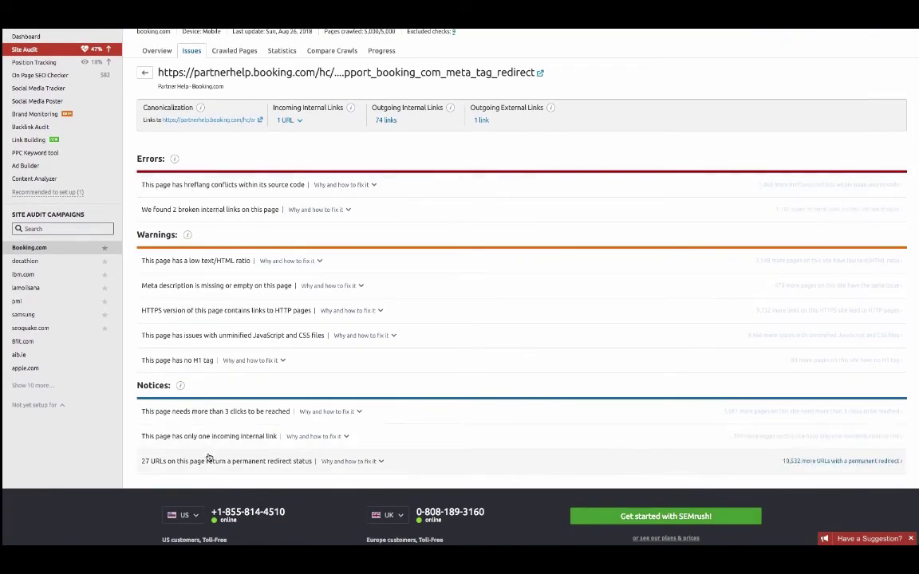
{"action": "scroll", "coordinate": [227, 343], "scroll_direction": "up", "scroll_amount": 1}
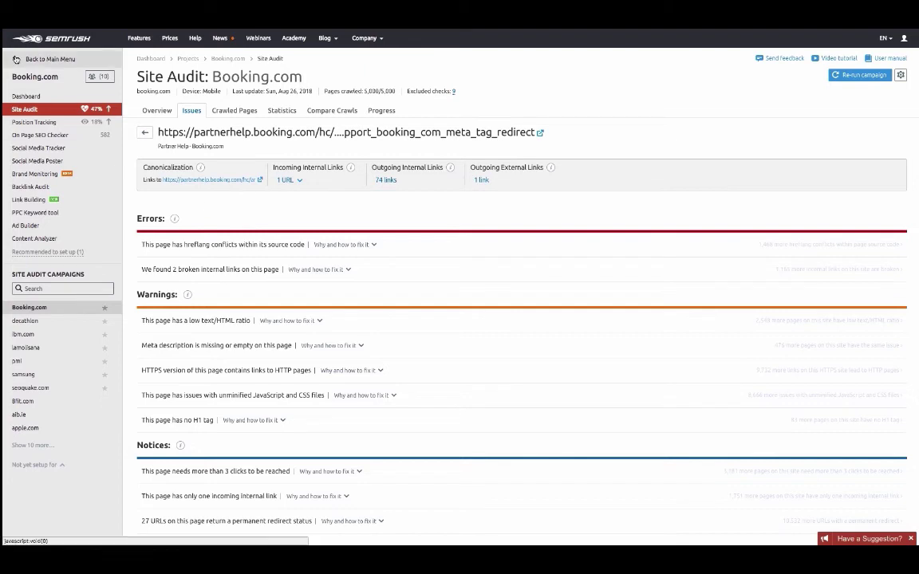
{"action": "left_click", "coordinate": [49, 59]}
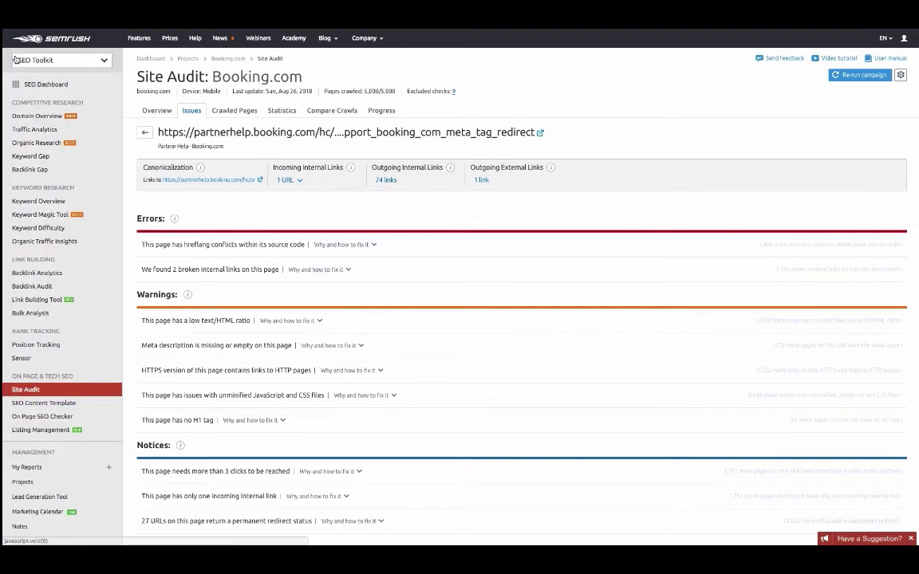
Step: Find the Booking.com project in On Page SEO Checker by filtering for "book" and open its overview
{"action": "left_click", "coordinate": [32, 418]}
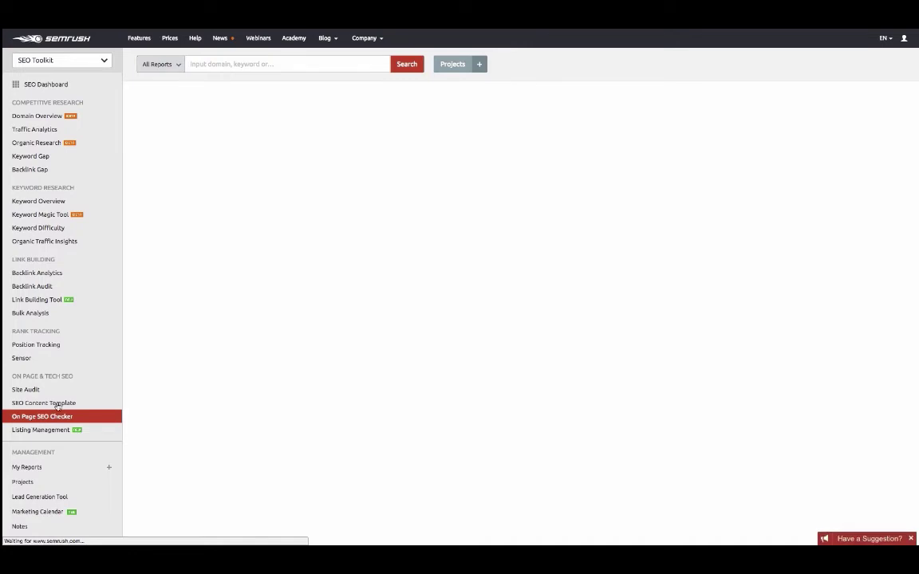
{"action": "left_click", "coordinate": [81, 392]}
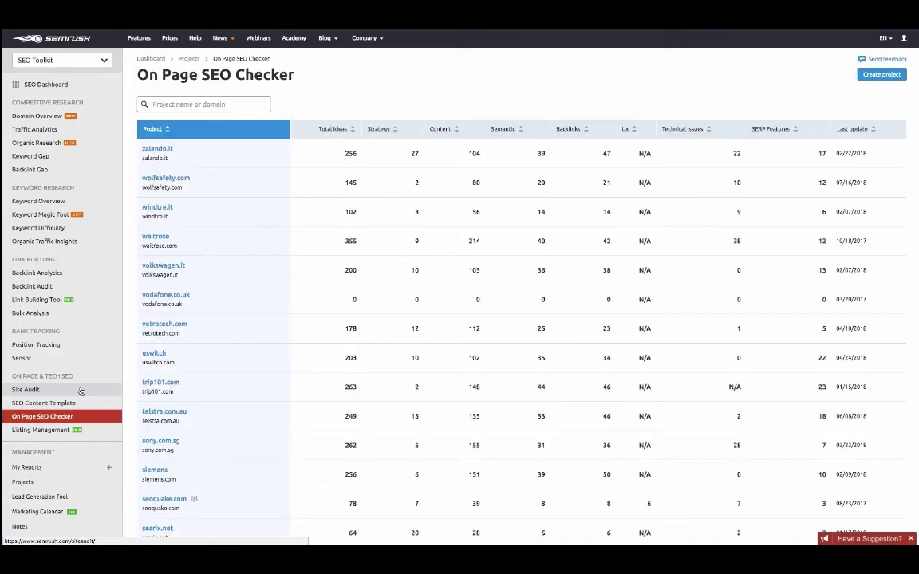
{"action": "left_click", "coordinate": [177, 105]}
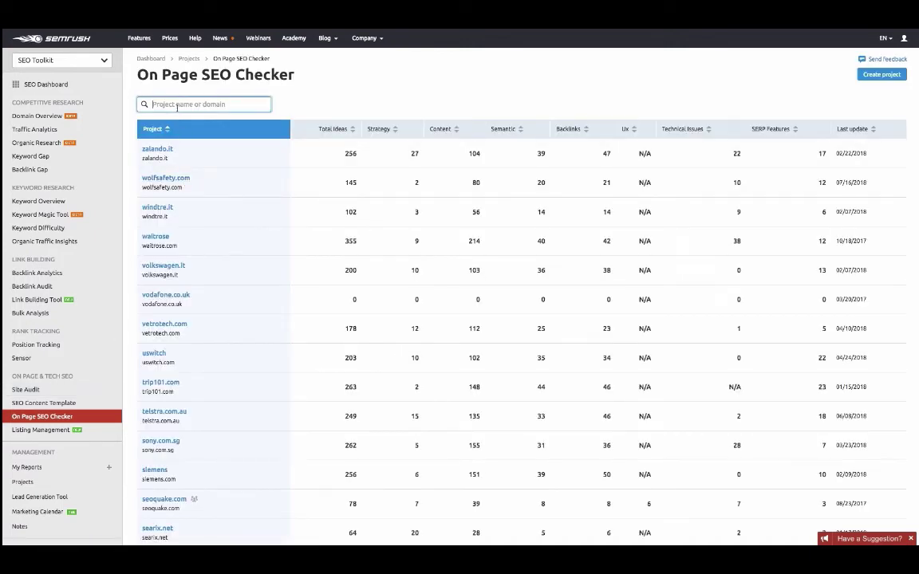
{"action": "type", "text": "book"}
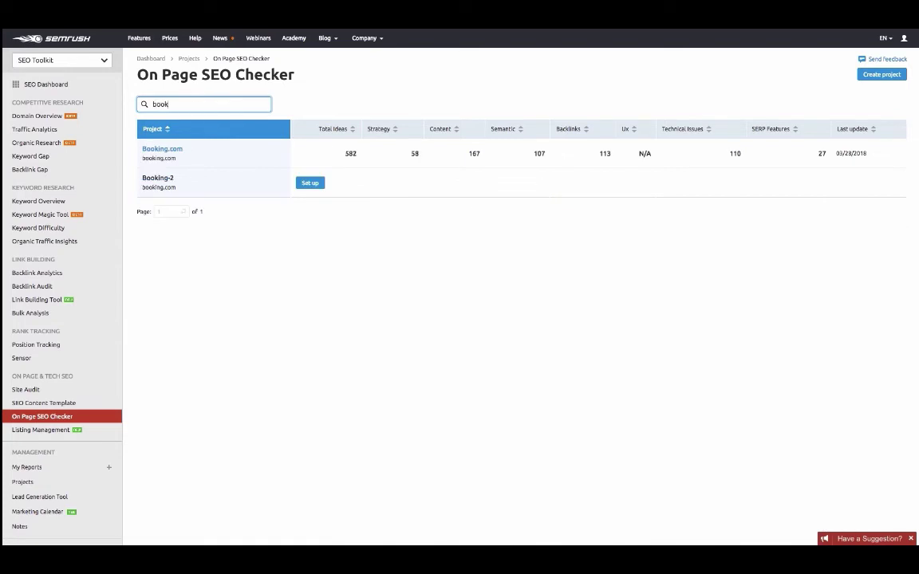
{"action": "left_click", "coordinate": [163, 148]}
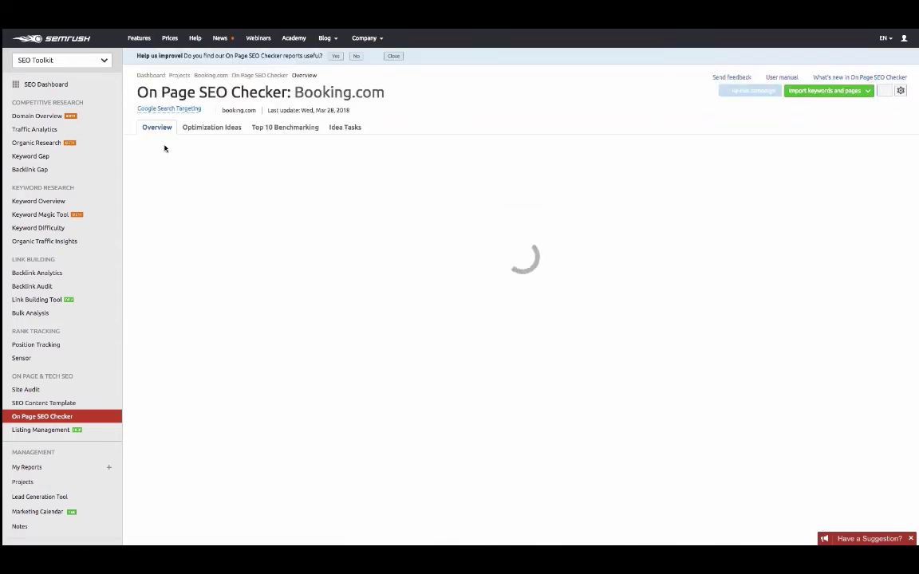
Step: Review the On Page SEO Checker overview, including the total ideas chart and the top pages to optimize
{"action": "scroll", "coordinate": [165, 148], "scroll_direction": "down", "scroll_amount": 2}
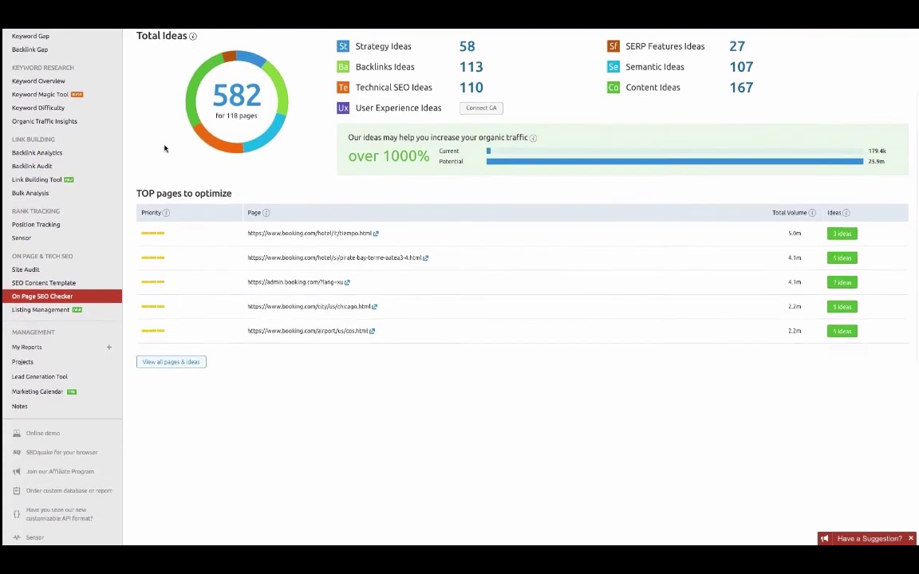
{"action": "scroll", "coordinate": [165, 149], "scroll_direction": "up", "scroll_amount": 2}
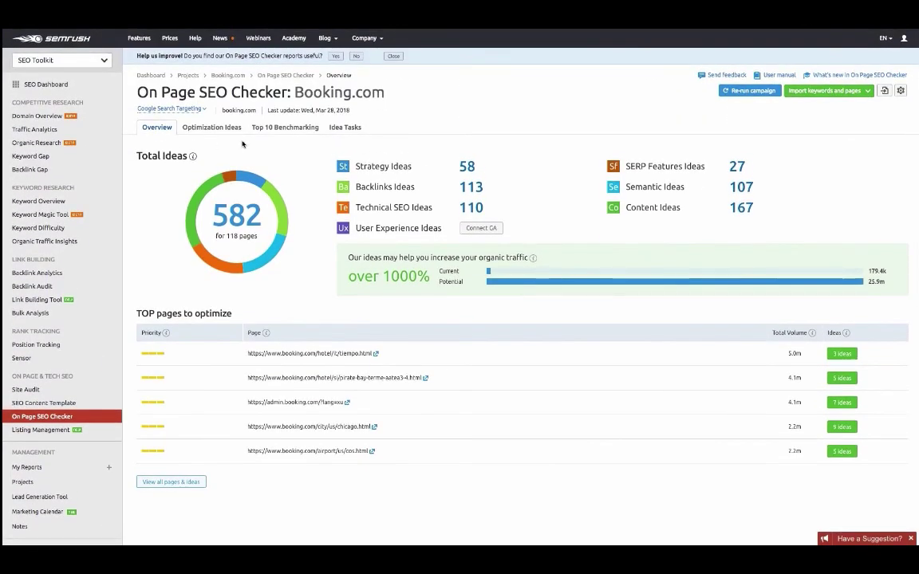
{"action": "mouse_move", "coordinate": [226, 241]}
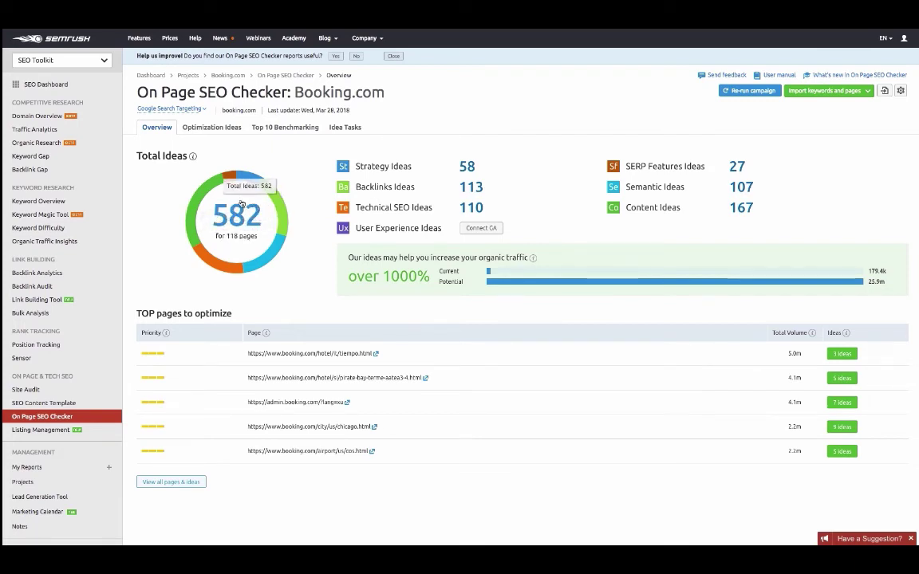
Step: Open the Optimization Ideas list and check the target keywords and priority details of the admin.booking.com page
{"action": "left_click", "coordinate": [197, 128]}
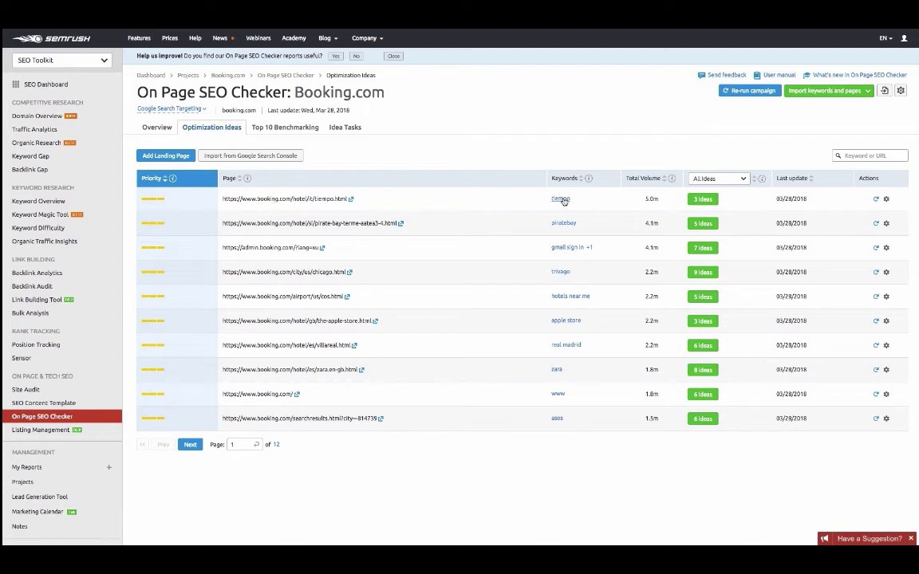
{"action": "left_click", "coordinate": [586, 247]}
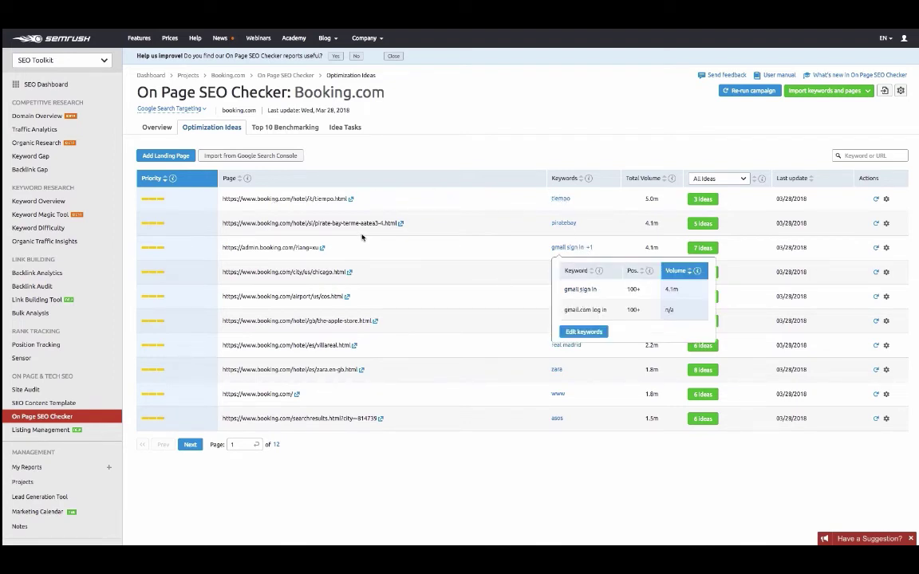
{"action": "left_click", "coordinate": [381, 151]}
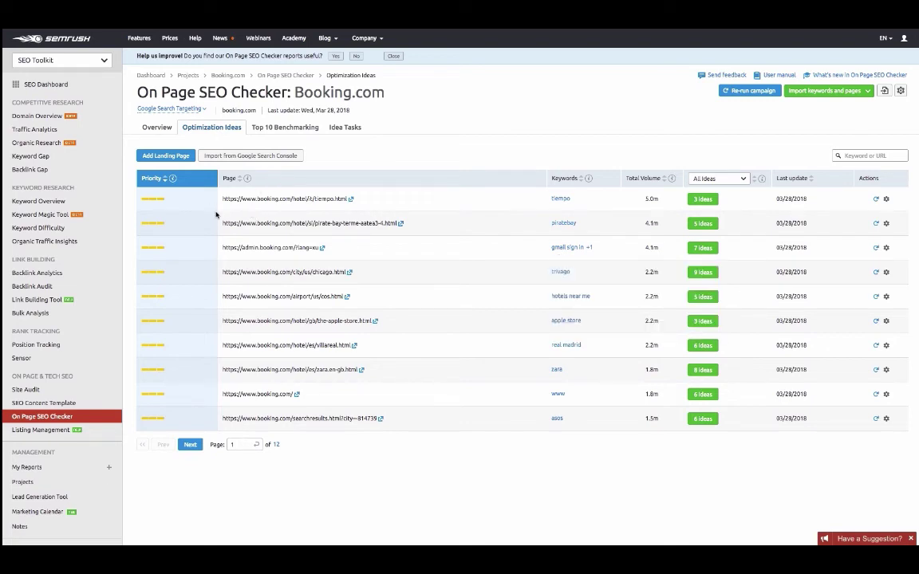
{"action": "mouse_move", "coordinate": [157, 249]}
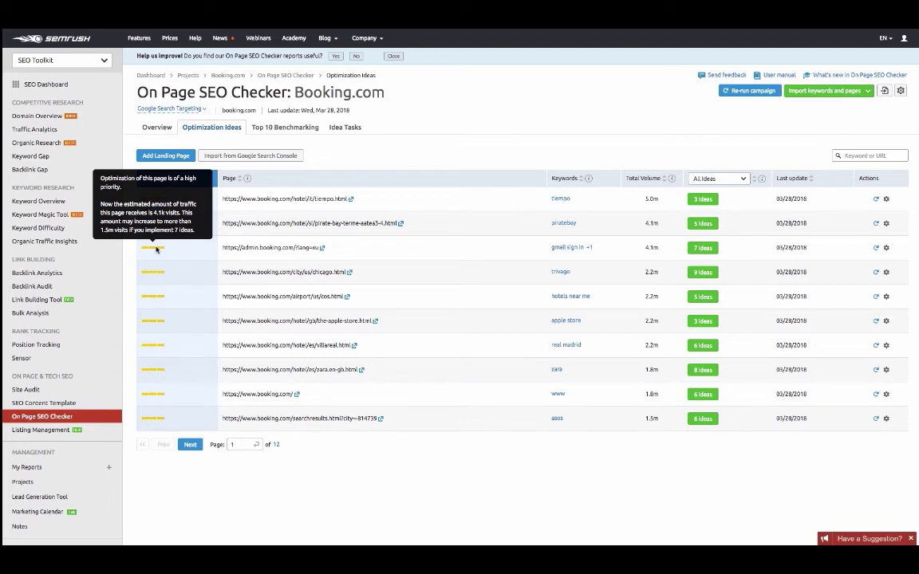
Step: Open the optimization ideas for the city/us/chicago.html landing page and review its Strategy and SERP Features sections
{"action": "left_click", "coordinate": [707, 251]}
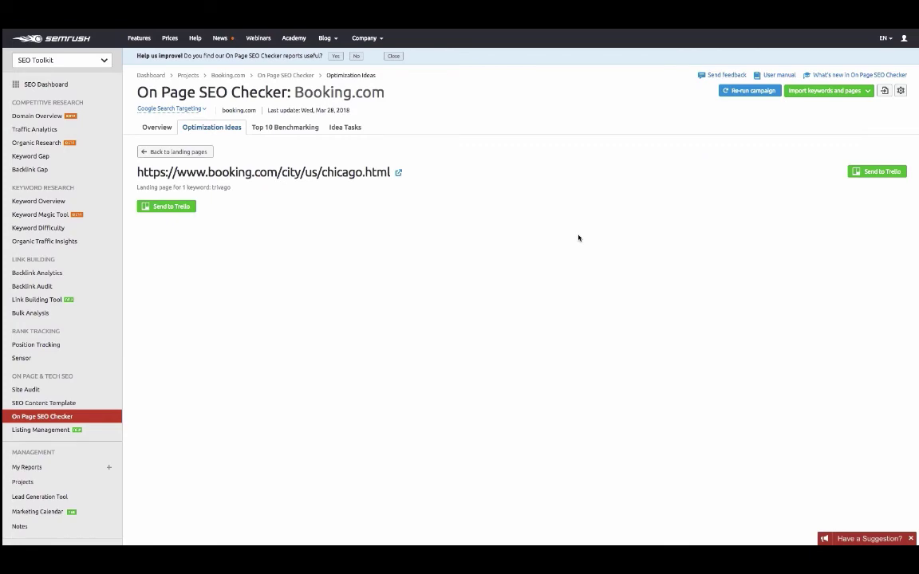
{"action": "scroll", "coordinate": [463, 231], "scroll_direction": "down", "scroll_amount": 3}
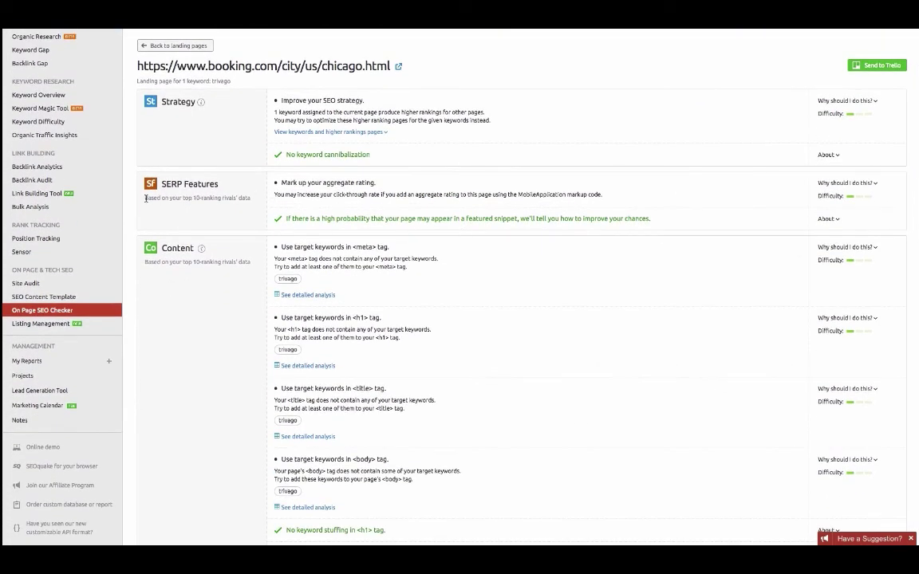
{"action": "left_click_drag", "start_coordinate": [145, 198], "coordinate": [236, 196]}
{"action": "left_click", "coordinate": [250, 198]}
{"action": "triple_click", "coordinate": [250, 198]}
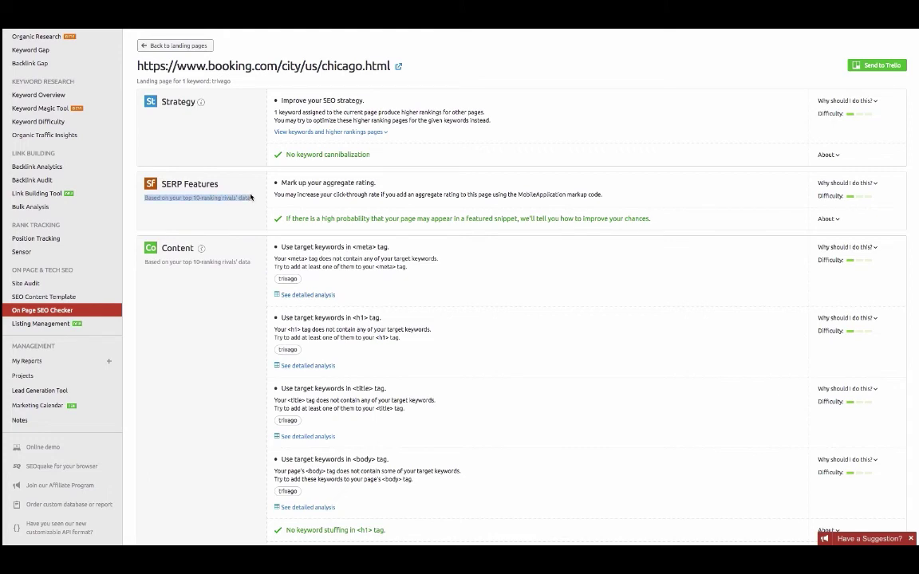
{"action": "left_click", "coordinate": [227, 195]}
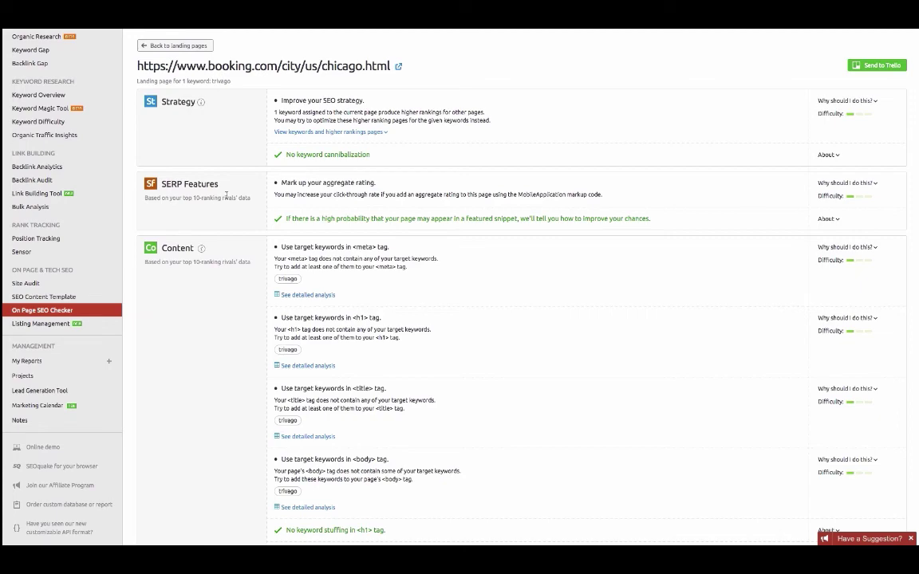
{"action": "scroll", "coordinate": [227, 195], "scroll_direction": "up", "scroll_amount": 2}
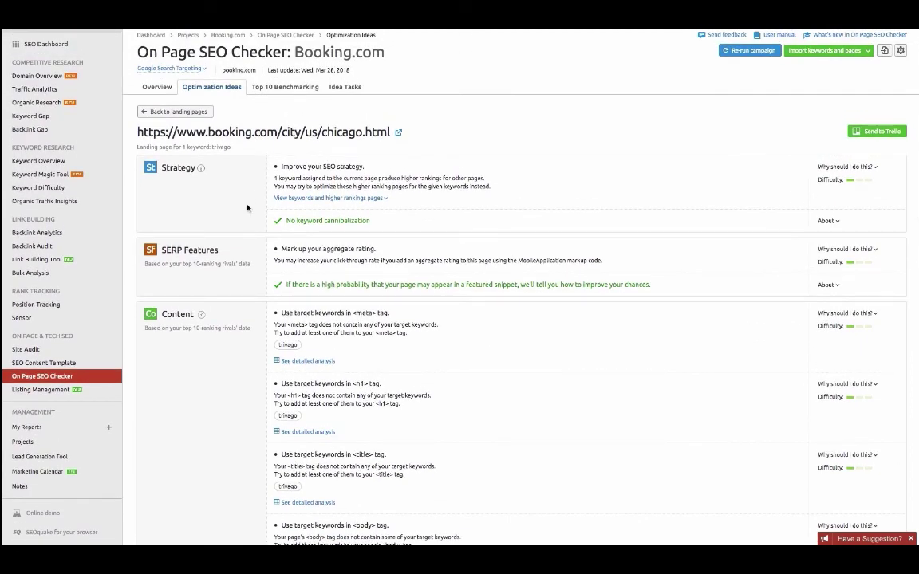
Step: Expand the keywords and higher ranking pages under Strategy and read the MobileApplication markup advice in SERP Features
{"action": "left_click", "coordinate": [386, 199]}
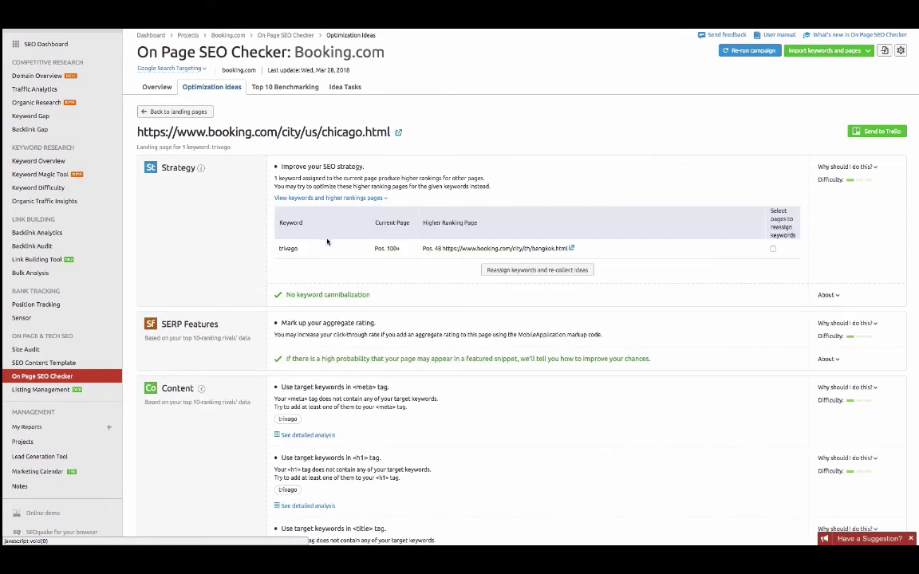
{"action": "scroll", "coordinate": [327, 240], "scroll_direction": "down", "scroll_amount": 2}
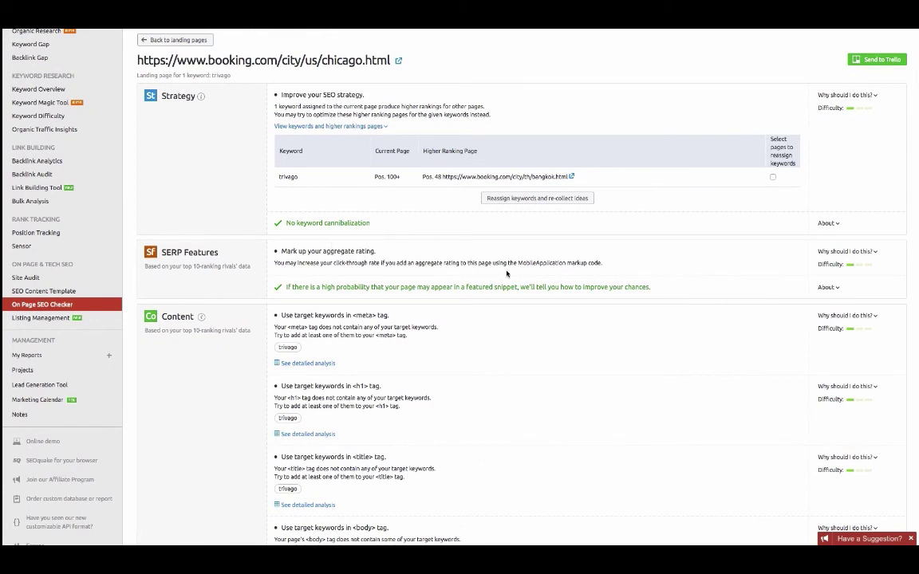
{"action": "left_click_drag", "start_coordinate": [519, 264], "coordinate": [568, 262]}
{"action": "scroll", "coordinate": [361, 310], "scroll_direction": "down", "scroll_amount": 1}
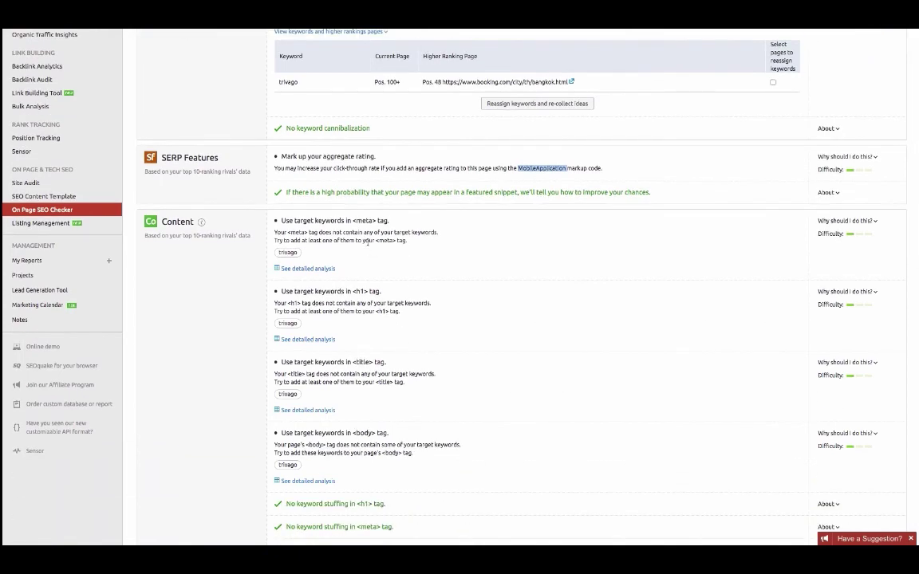
Step: Review the Content ideas and show all suggested semantically related words and backlink source domains for the page
{"action": "scroll", "coordinate": [328, 353], "scroll_direction": "down", "scroll_amount": 4}
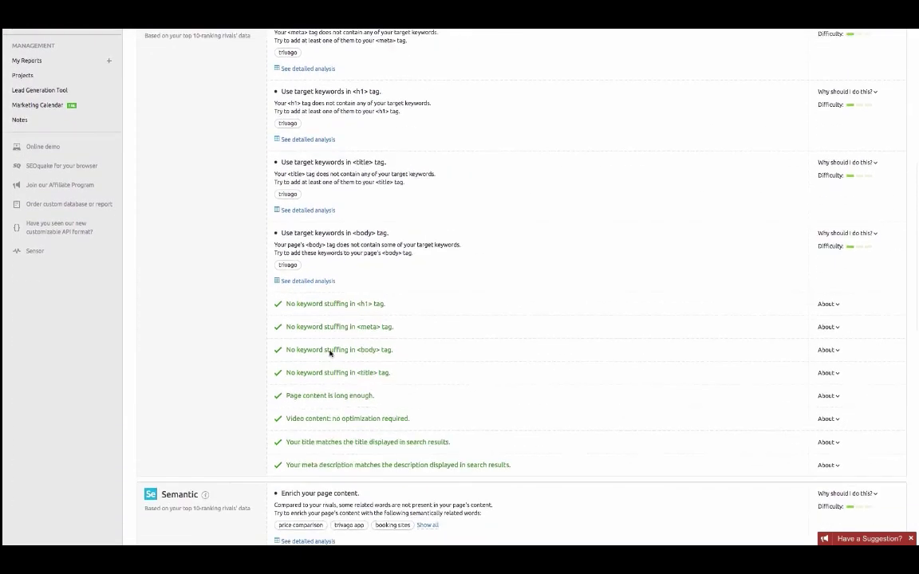
{"action": "scroll", "coordinate": [331, 353], "scroll_direction": "up", "scroll_amount": 1}
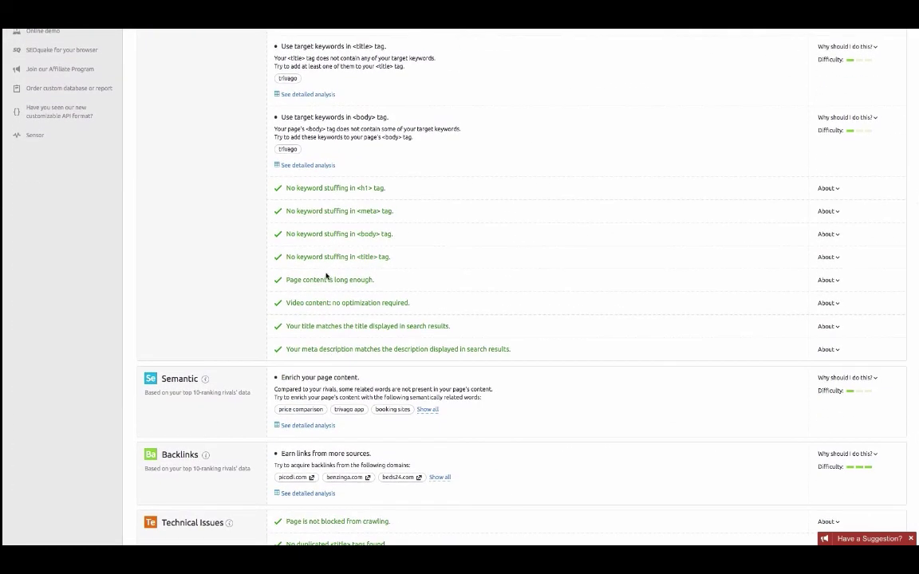
{"action": "scroll", "coordinate": [325, 273], "scroll_direction": "down", "scroll_amount": 1}
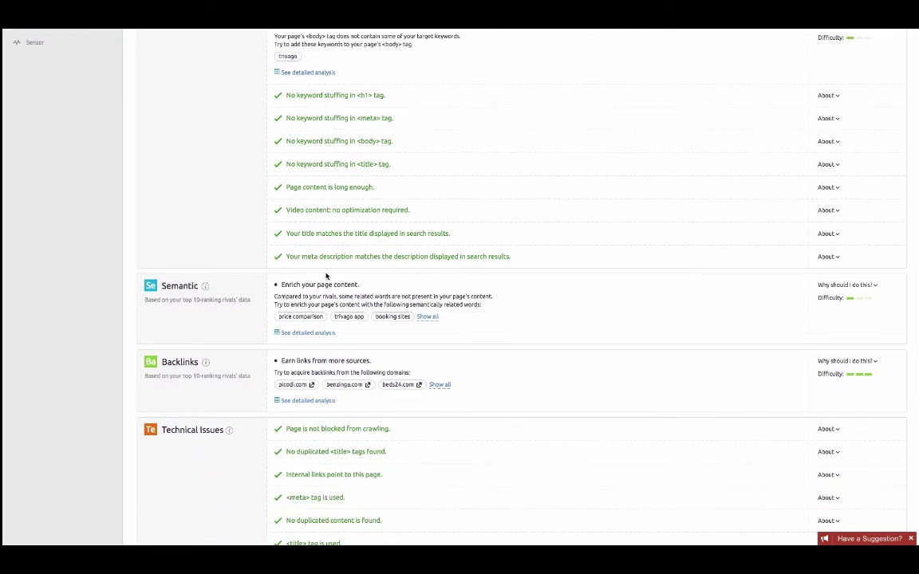
{"action": "left_click", "coordinate": [427, 317]}
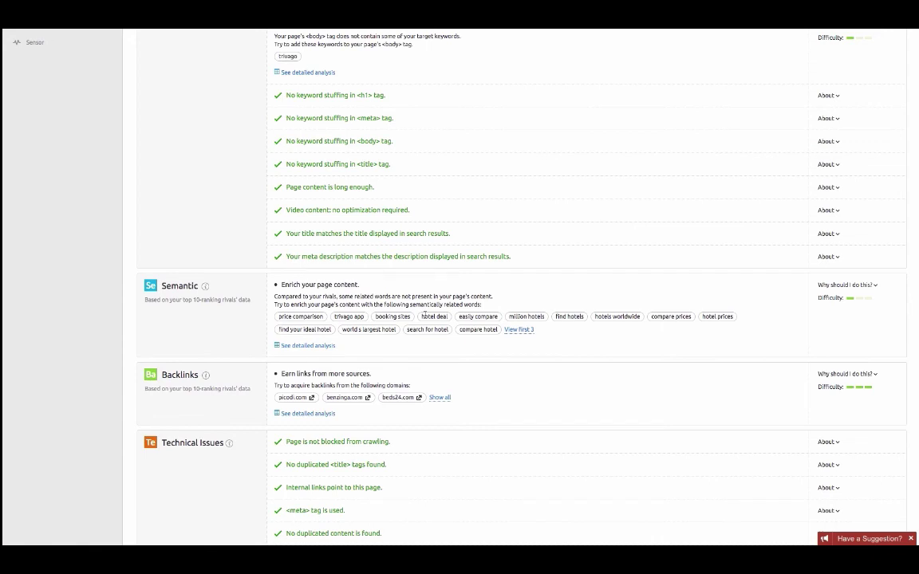
{"action": "scroll", "coordinate": [423, 316], "scroll_direction": "down", "scroll_amount": 2}
{"action": "left_click", "coordinate": [437, 328]}
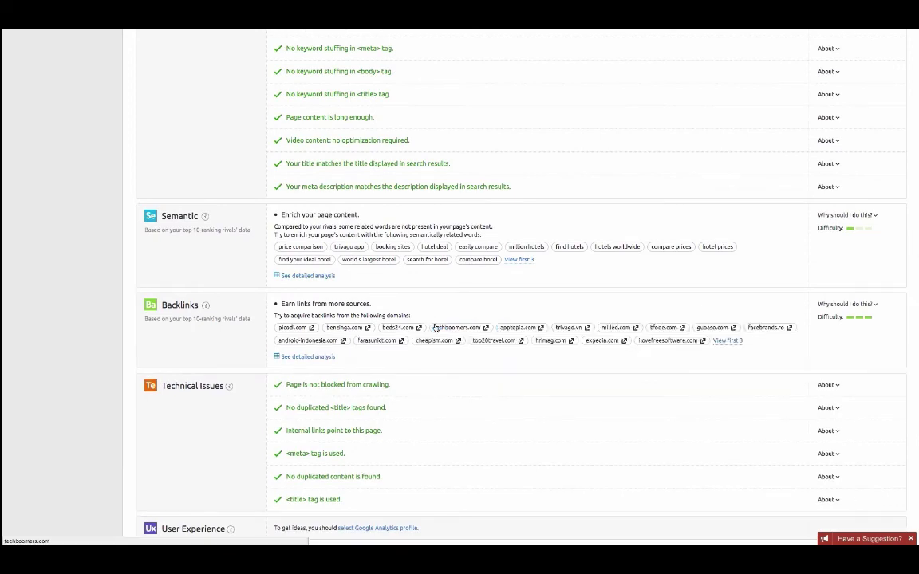
Step: Review the Technical Issues and User Experience sections and return to the list of landing pages
{"action": "scroll", "coordinate": [436, 328], "scroll_direction": "down", "scroll_amount": 2}
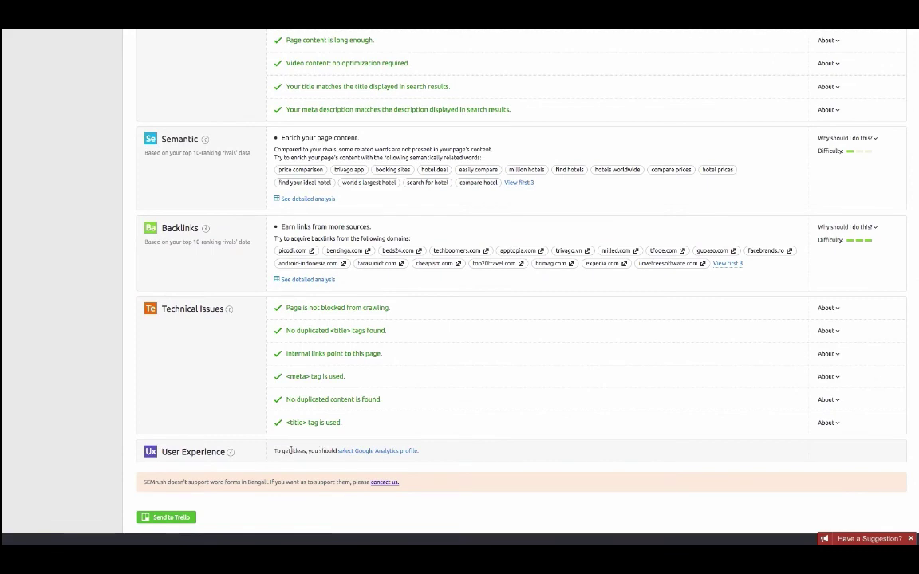
{"action": "scroll", "coordinate": [291, 451], "scroll_direction": "up", "scroll_amount": 15}
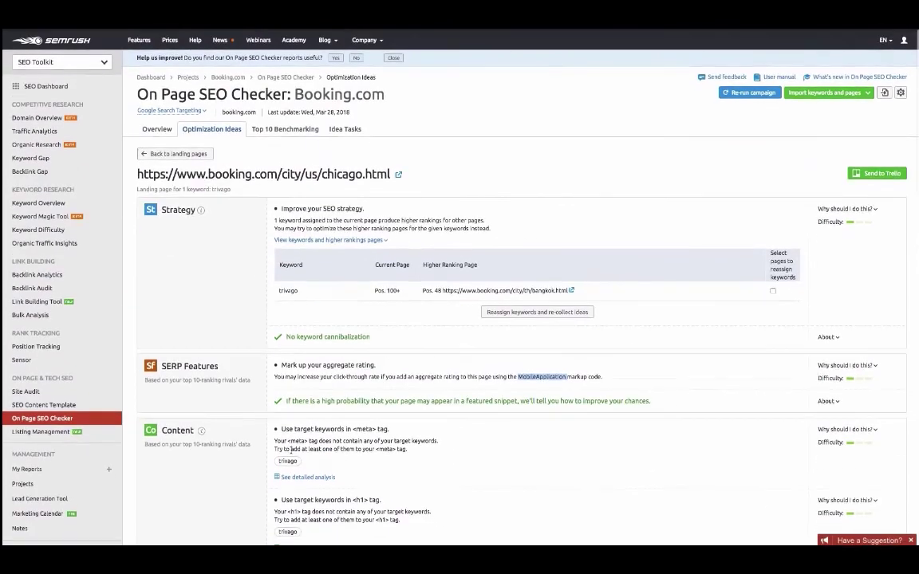
{"action": "left_click", "coordinate": [177, 151]}
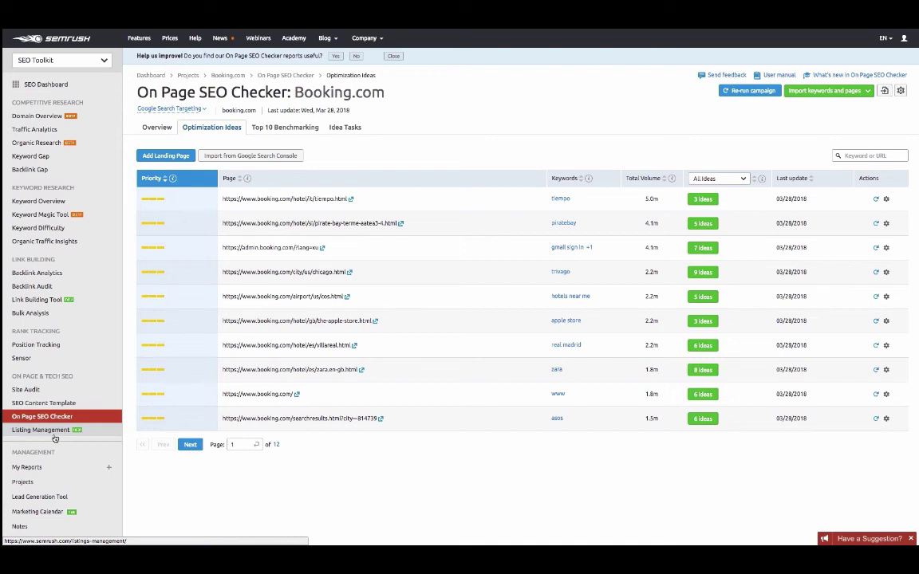
Step: Open the Listing Management tool and look over its business details form and the explanation of how it works
{"action": "left_click", "coordinate": [54, 438]}
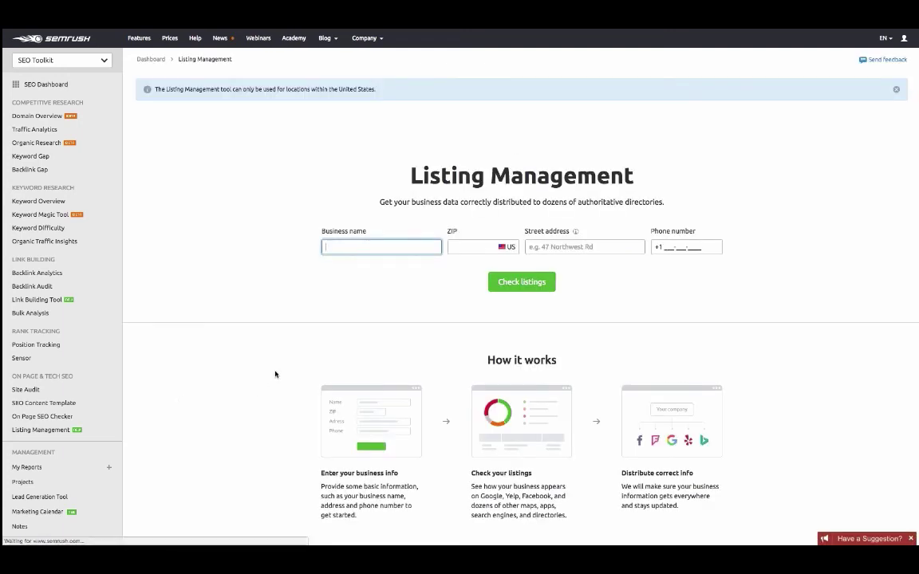
{"action": "scroll", "coordinate": [368, 327], "scroll_direction": "down", "scroll_amount": 2}
{"action": "scroll", "coordinate": [368, 328], "scroll_direction": "up", "scroll_amount": 2}
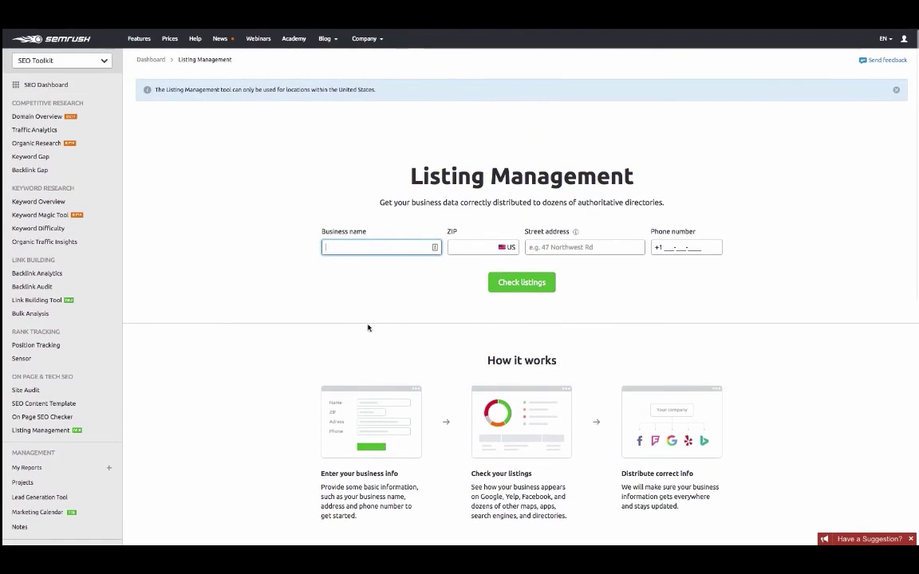
{"action": "scroll", "coordinate": [117, 251], "scroll_direction": "down", "scroll_amount": 1}
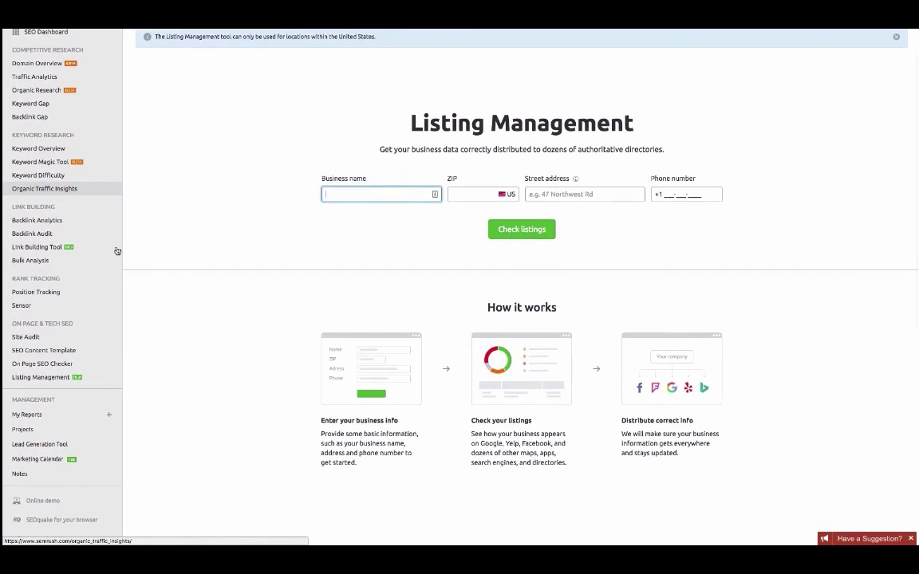
{"action": "scroll", "coordinate": [117, 251], "scroll_direction": "up", "scroll_amount": 1}
{"action": "scroll", "coordinate": [81, 397], "scroll_direction": "down", "scroll_amount": 2}
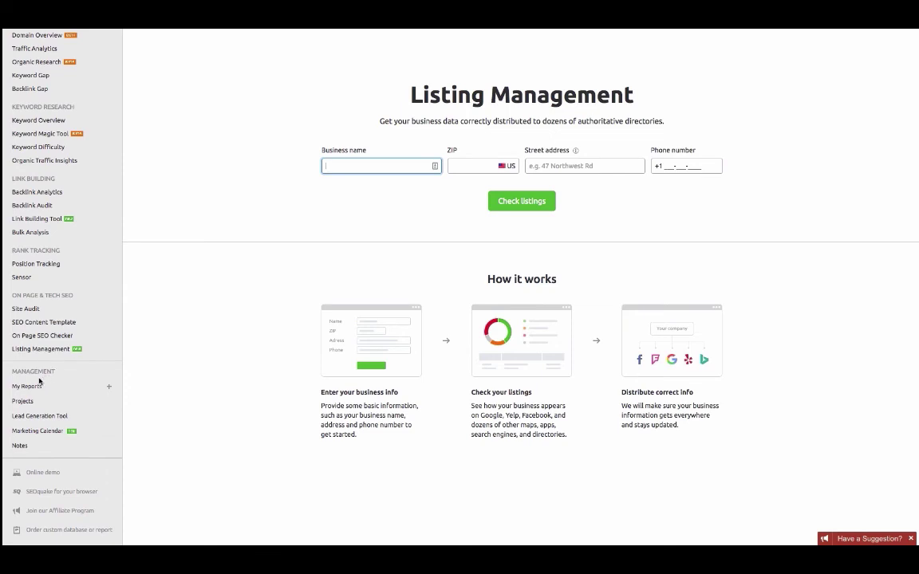
Step: Open Projects, show all projects and filter the list by "booking"
{"action": "left_click", "coordinate": [25, 403]}
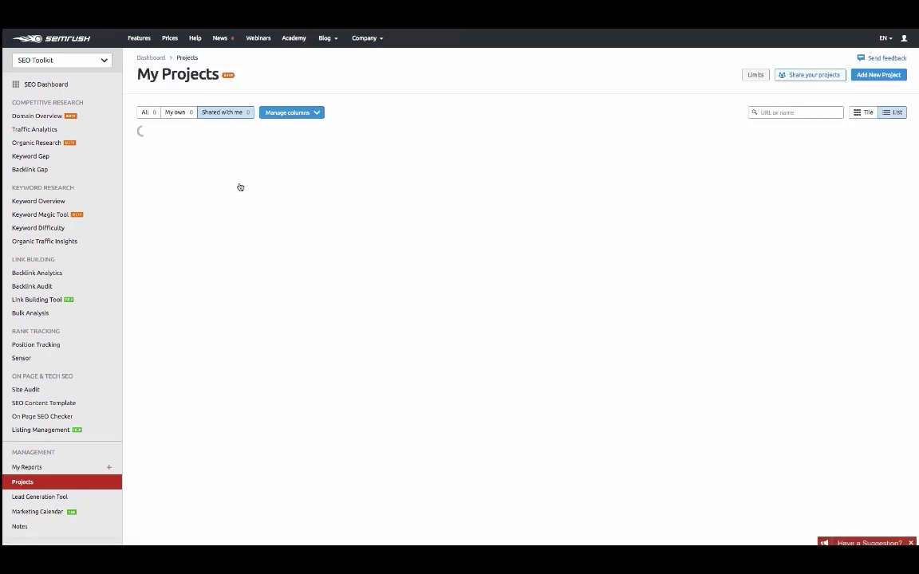
{"action": "left_click", "coordinate": [154, 113]}
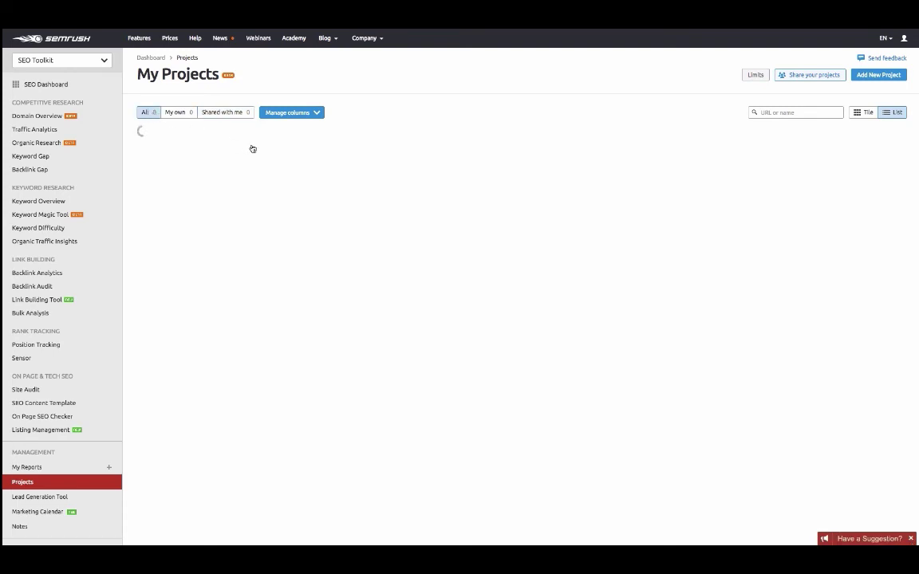
{"action": "left_click", "coordinate": [783, 113]}
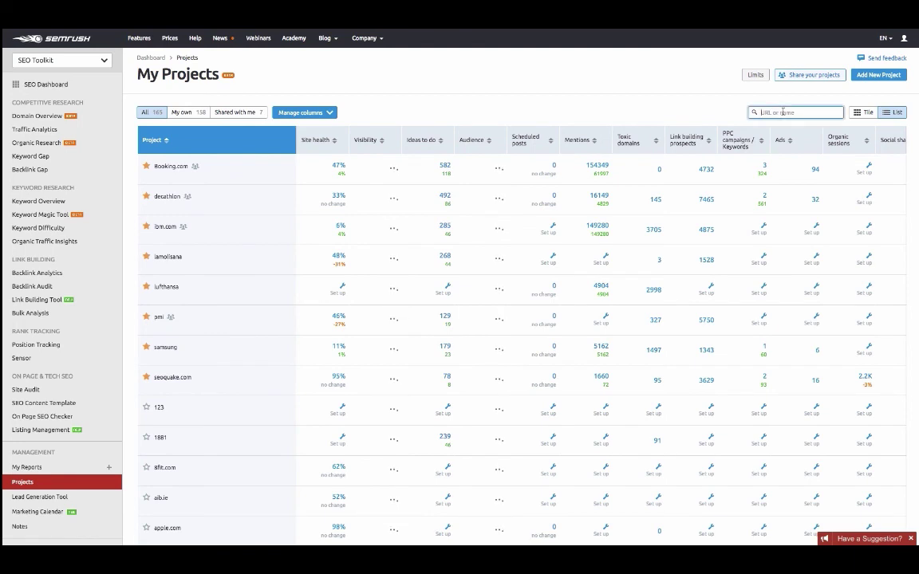
{"action": "type", "text": "booking"}
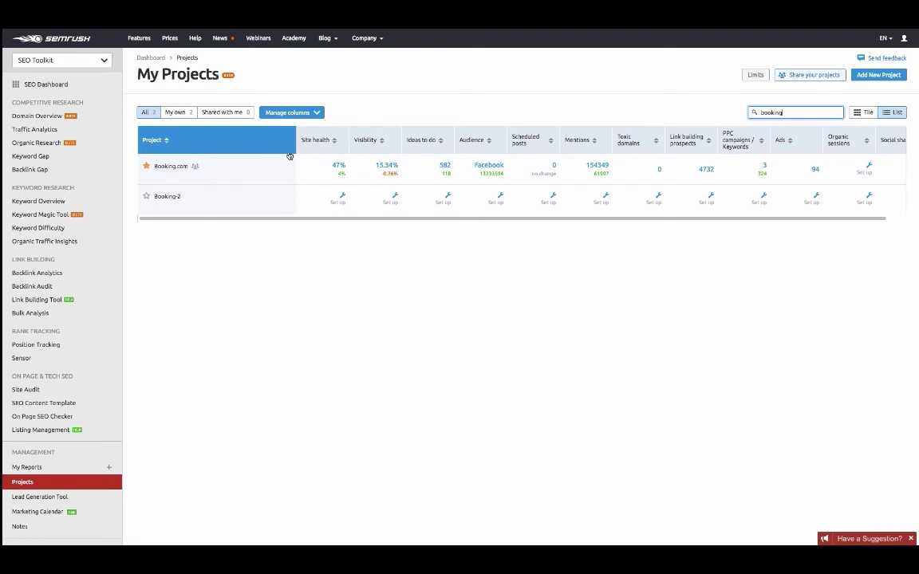
Step: Look over the sharing settings of the Booking.com project, including the permission choices for invited users, and close them
{"action": "left_click", "coordinate": [206, 166]}
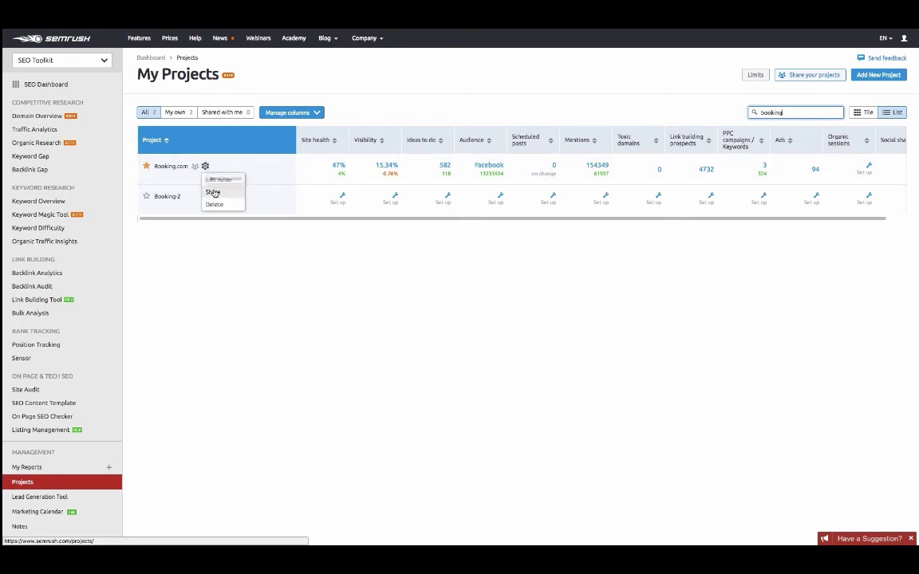
{"action": "left_click", "coordinate": [212, 193]}
{"action": "scroll", "coordinate": [351, 300], "scroll_direction": "down", "scroll_amount": 5}
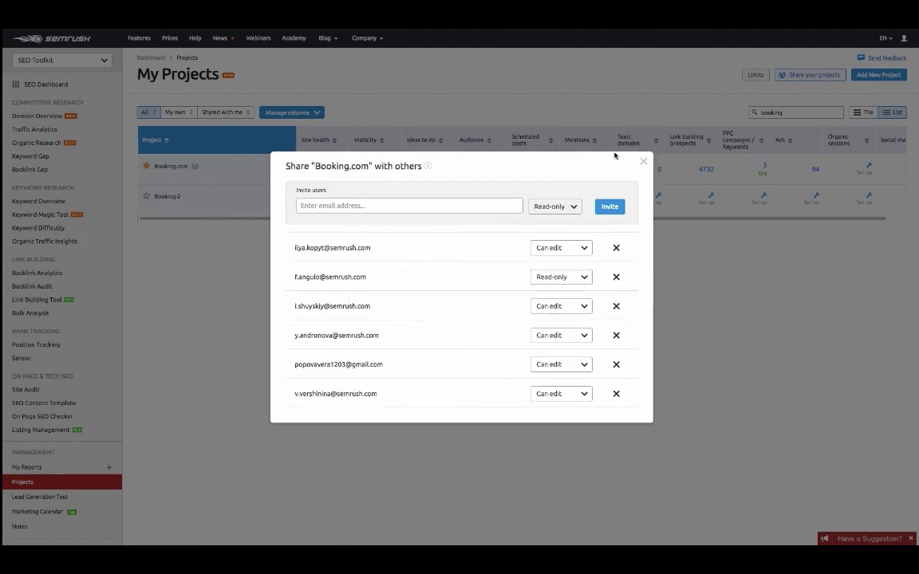
{"action": "left_click", "coordinate": [573, 207]}
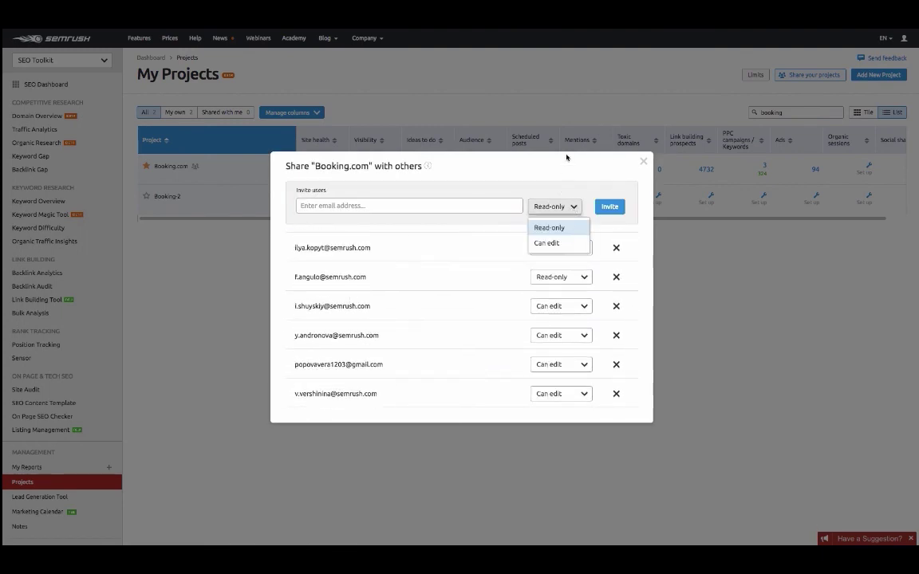
{"action": "left_click", "coordinate": [643, 162]}
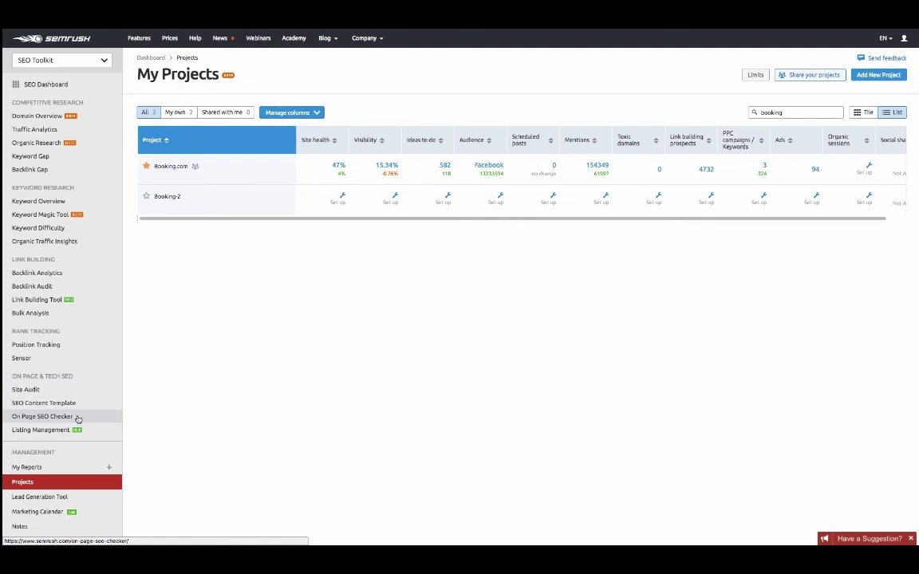
Step: Go to My Reports and create a new report from scratch
{"action": "scroll", "coordinate": [77, 419], "scroll_direction": "down", "scroll_amount": 1}
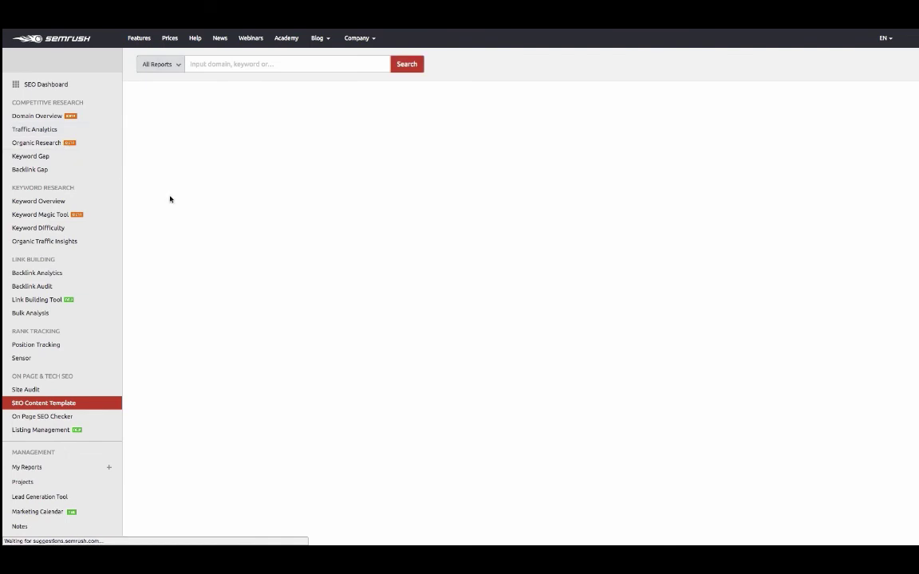
{"action": "left_click", "coordinate": [28, 469]}
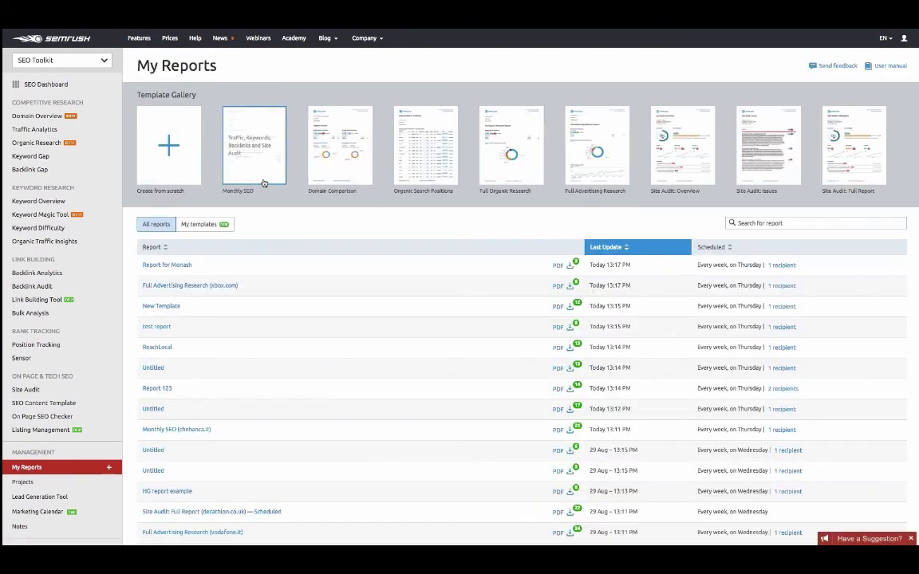
{"action": "left_click", "coordinate": [186, 157]}
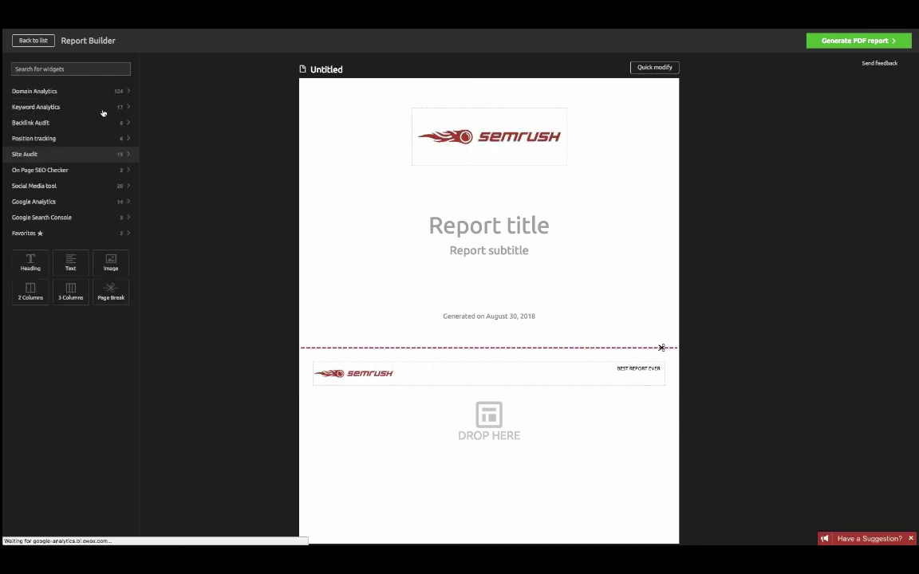
Step: Add the Organic Search: Summary widget to the report for booking.com with Desktop, the IN database, Current date and usd
{"action": "left_click", "coordinate": [126, 93]}
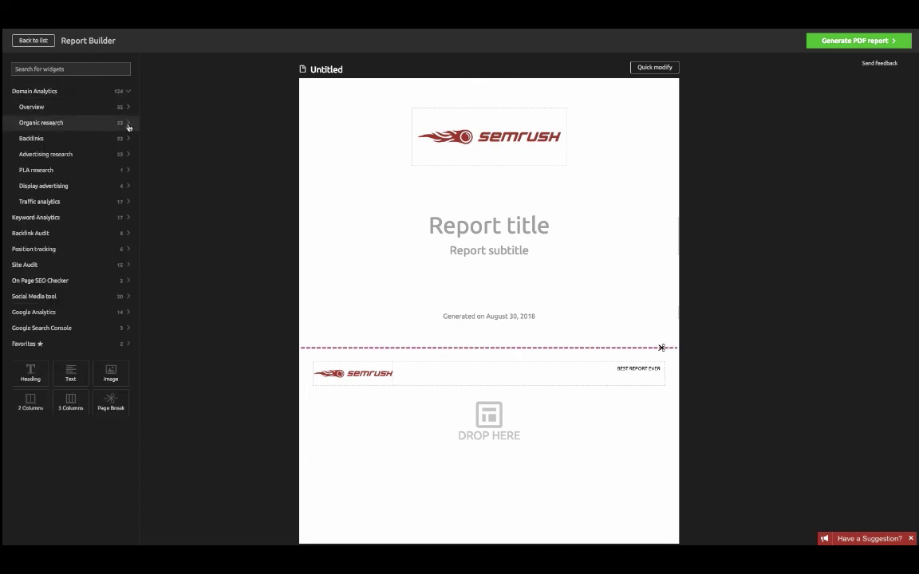
{"action": "left_click", "coordinate": [126, 123]}
{"action": "left_click_drag", "start_coordinate": [119, 137], "coordinate": [447, 416]}
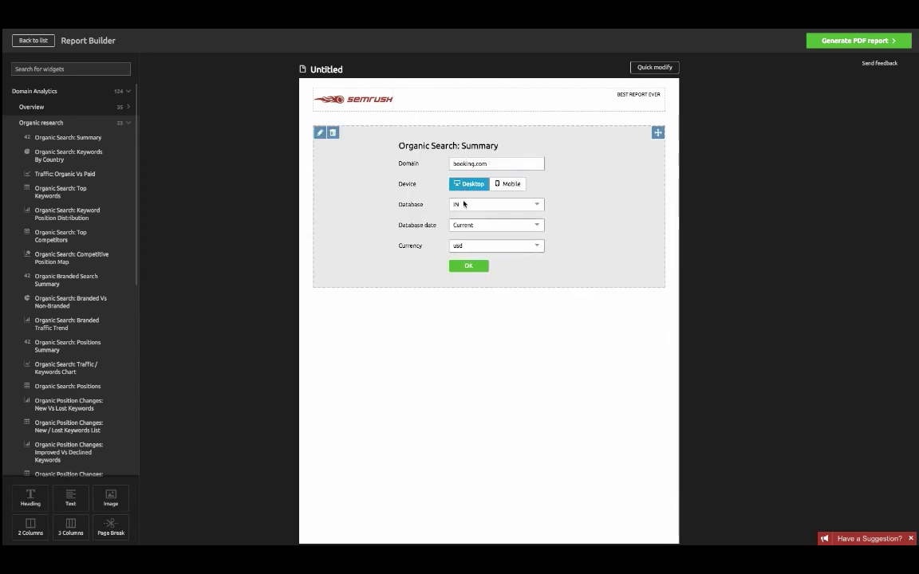
{"action": "left_click", "coordinate": [469, 266]}
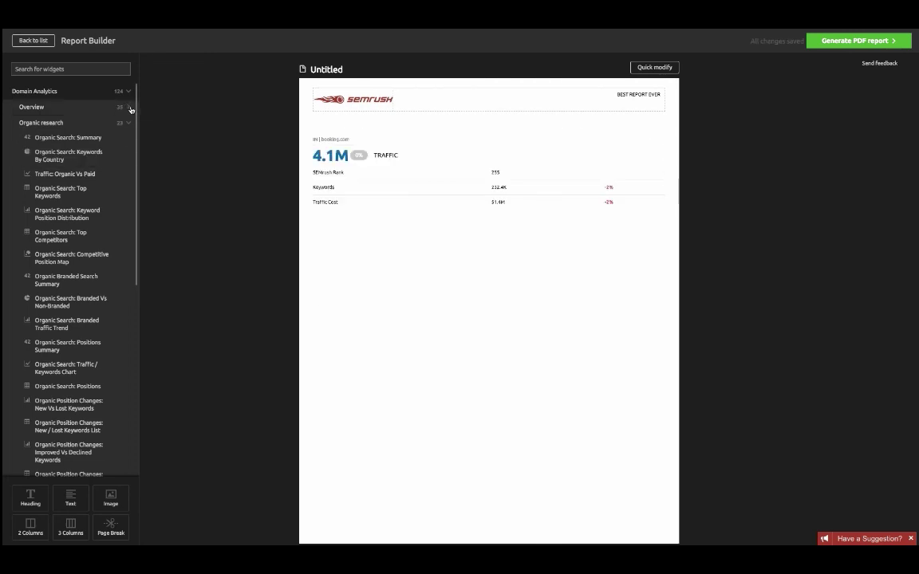
Step: Look through the remaining widget categories, preview the PDF report's email options and schedule the report weekly on Thursday
{"action": "scroll", "coordinate": [131, 95], "scroll_direction": "down", "scroll_amount": 10}
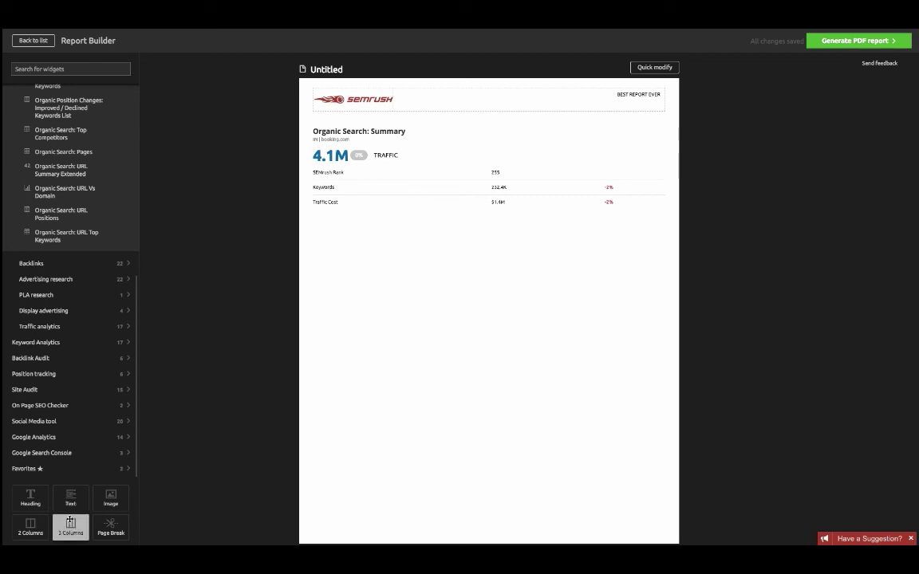
{"action": "scroll", "coordinate": [598, 260], "scroll_direction": "up", "scroll_amount": 4}
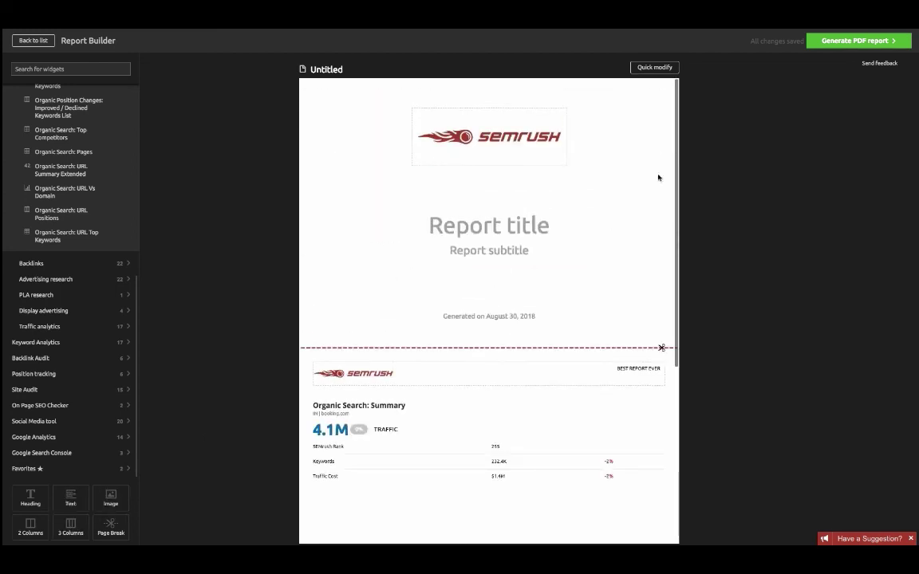
{"action": "left_click", "coordinate": [858, 46]}
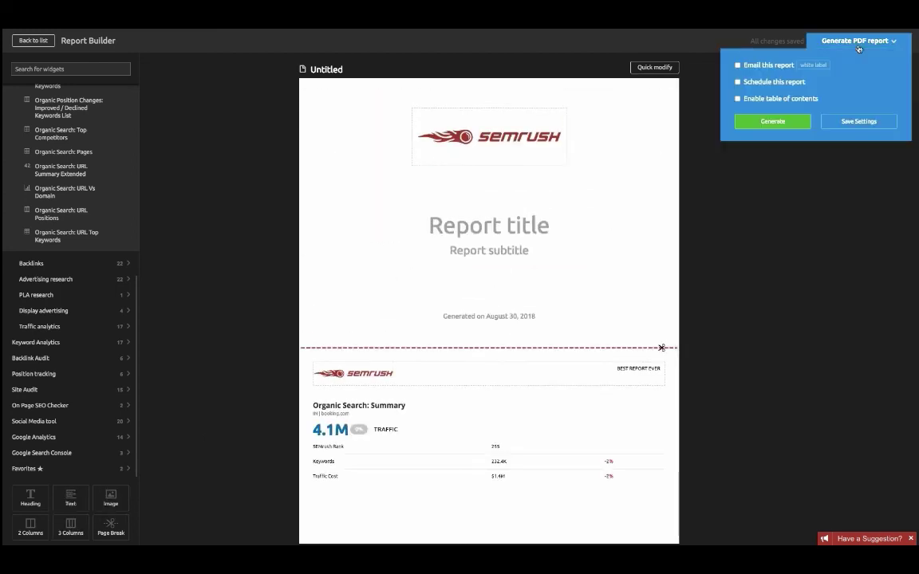
{"action": "left_click", "coordinate": [738, 65]}
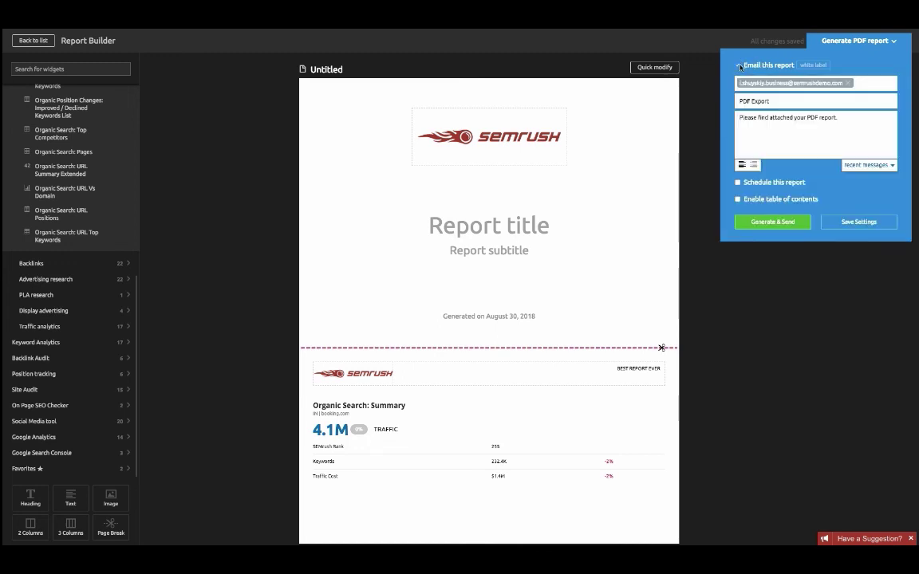
{"action": "left_click", "coordinate": [738, 65]}
{"action": "left_click", "coordinate": [738, 82]}
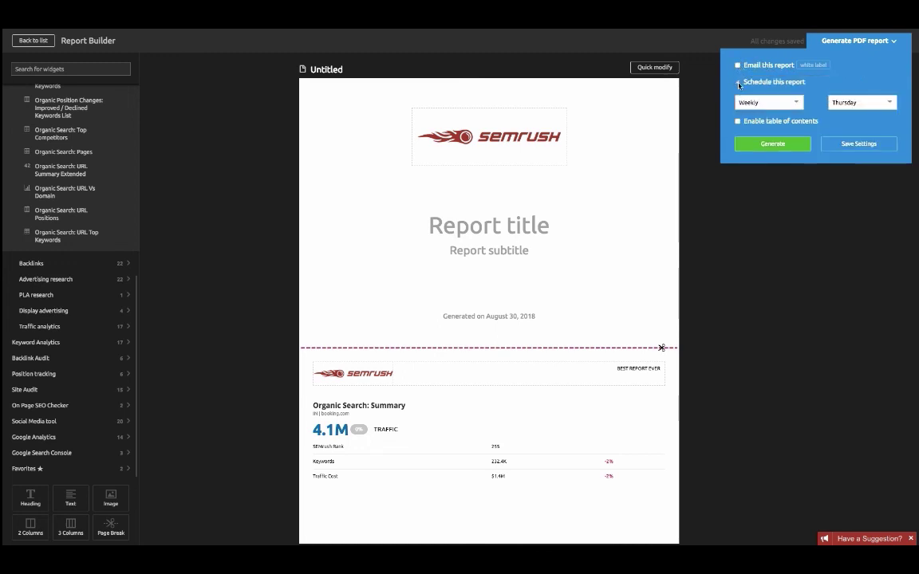
{"action": "left_click", "coordinate": [768, 103]}
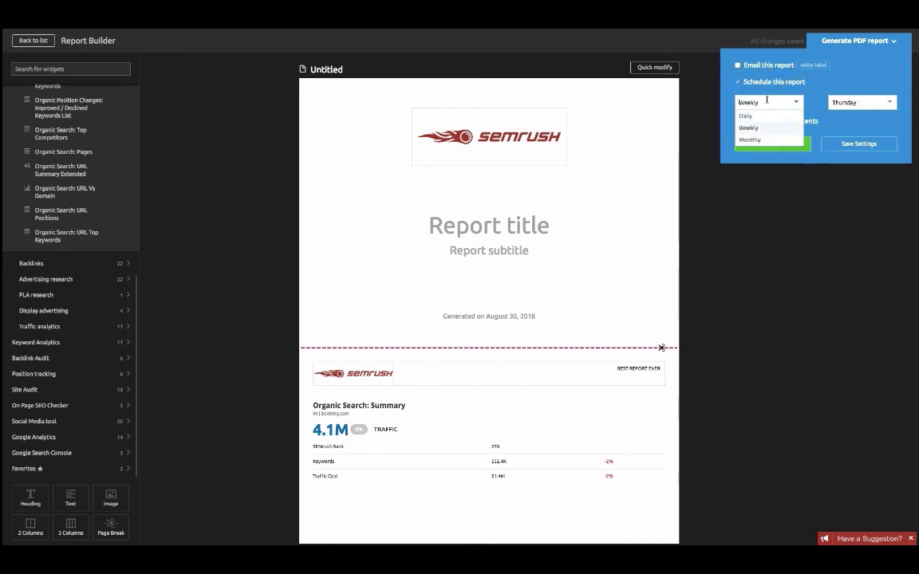
{"action": "left_click", "coordinate": [843, 125]}
{"action": "mouse_move", "coordinate": [238, 31]}
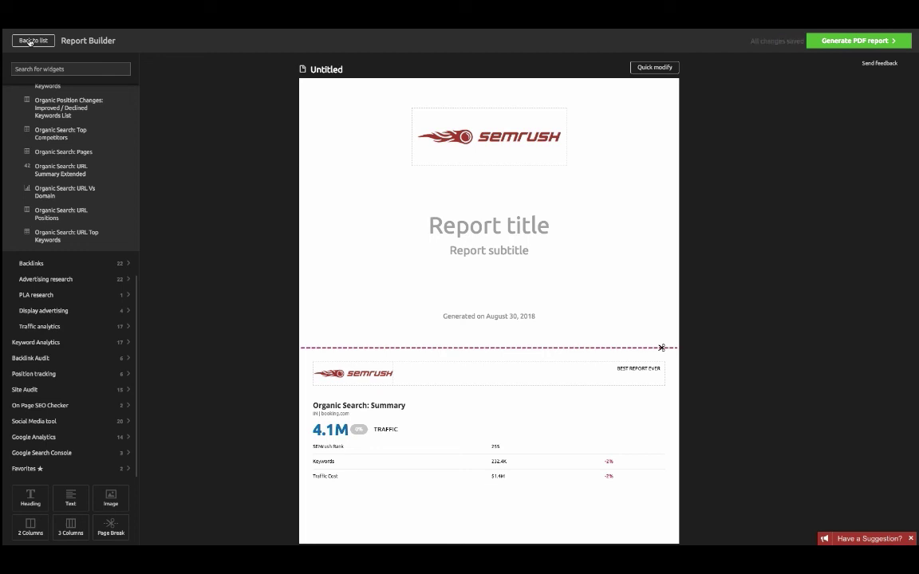
Step: Return to the report list and look over the actions available for the new Untitled report
{"action": "left_click", "coordinate": [29, 41]}
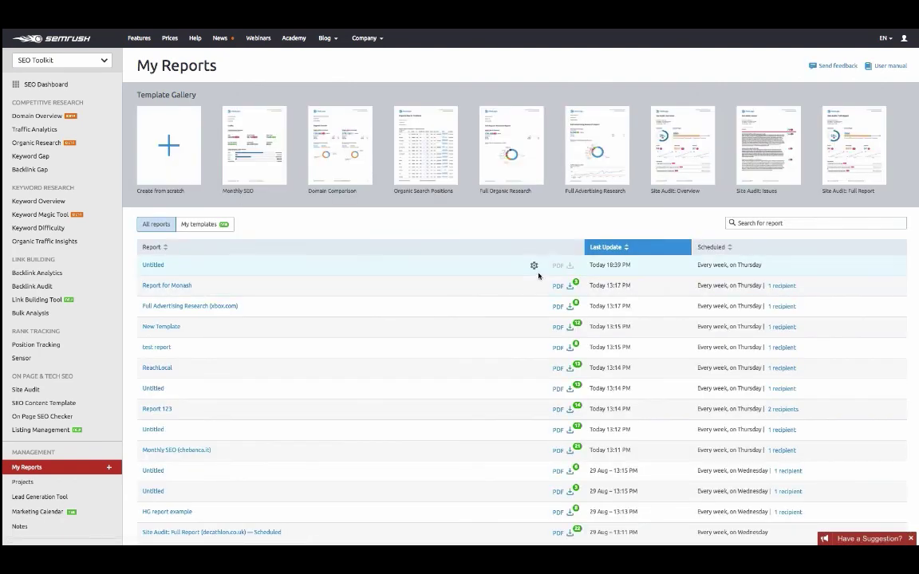
{"action": "left_click", "coordinate": [535, 266]}
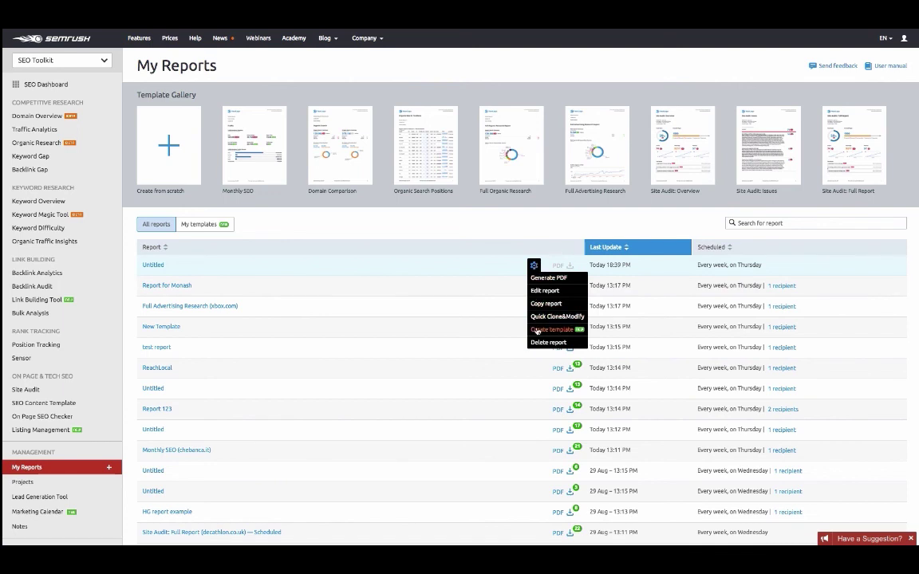
{"action": "left_click", "coordinate": [258, 217]}
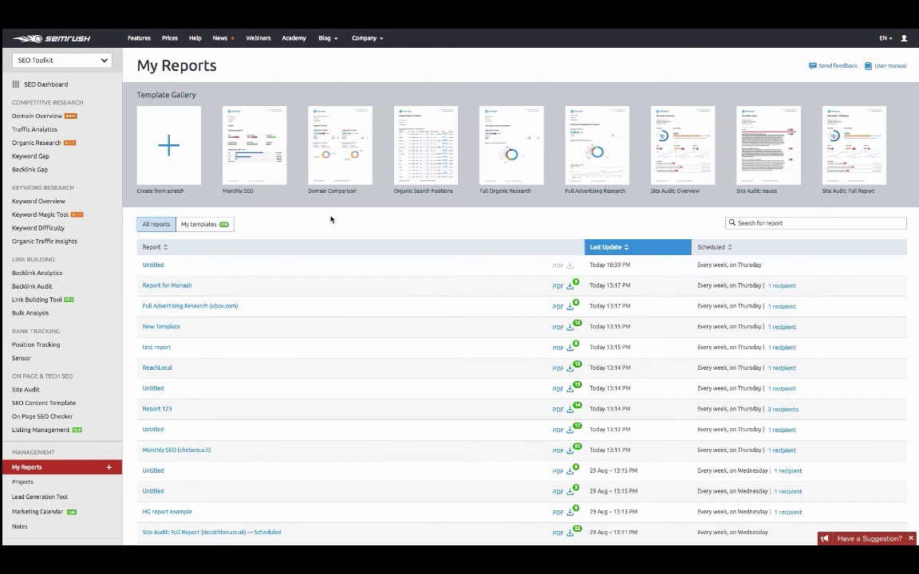
Step: Look over the list of other available toolkits, keeping the SEO Toolkit selected
{"action": "left_click", "coordinate": [103, 61]}
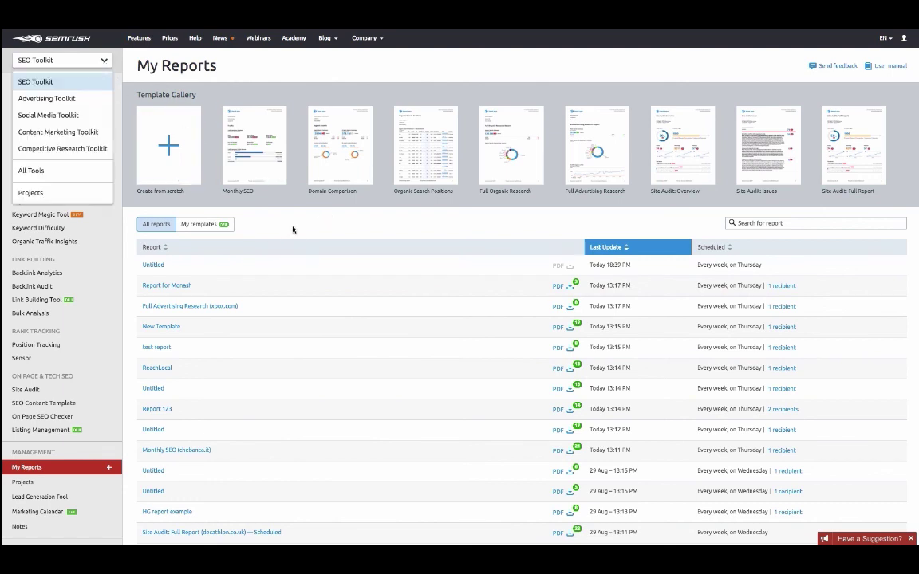
{"action": "left_click", "coordinate": [264, 206]}
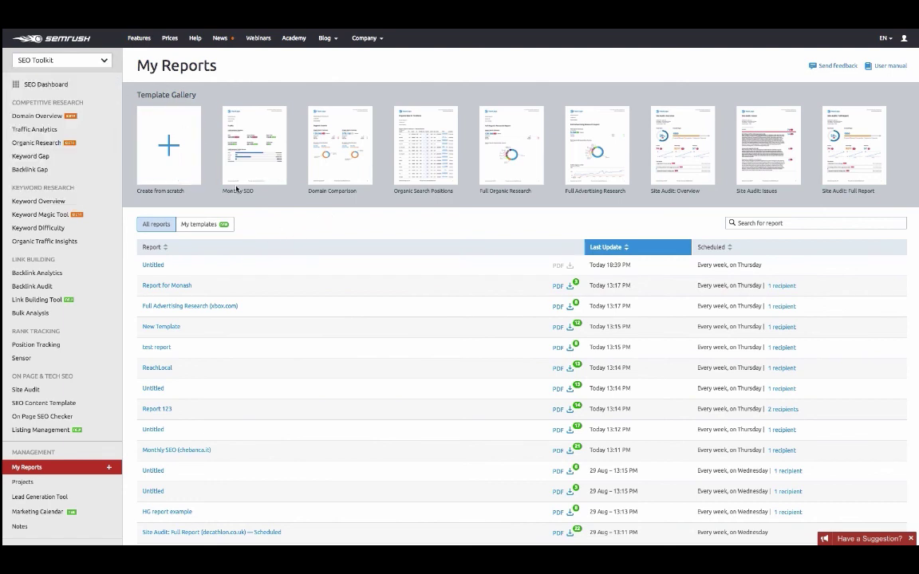
{"action": "left_click", "coordinate": [101, 60]}
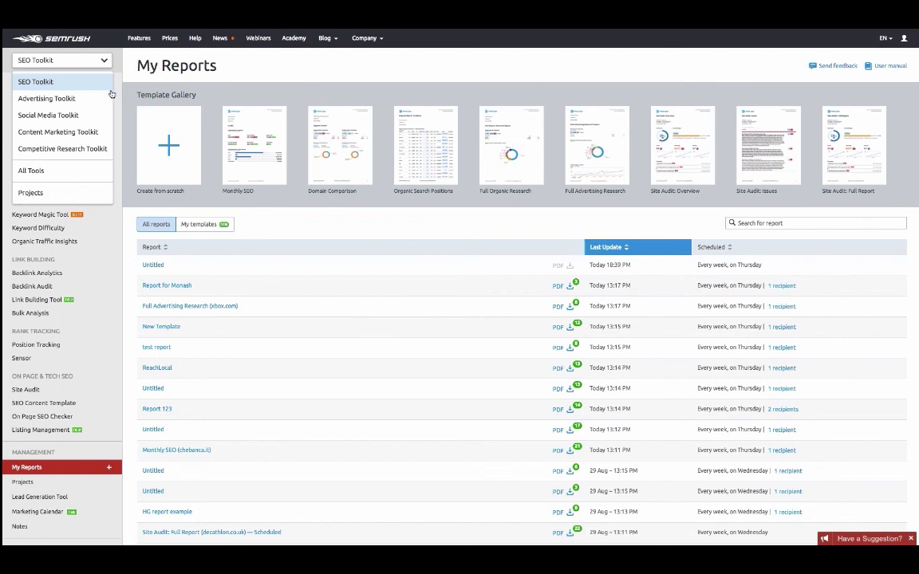
{"action": "left_click", "coordinate": [260, 200]}
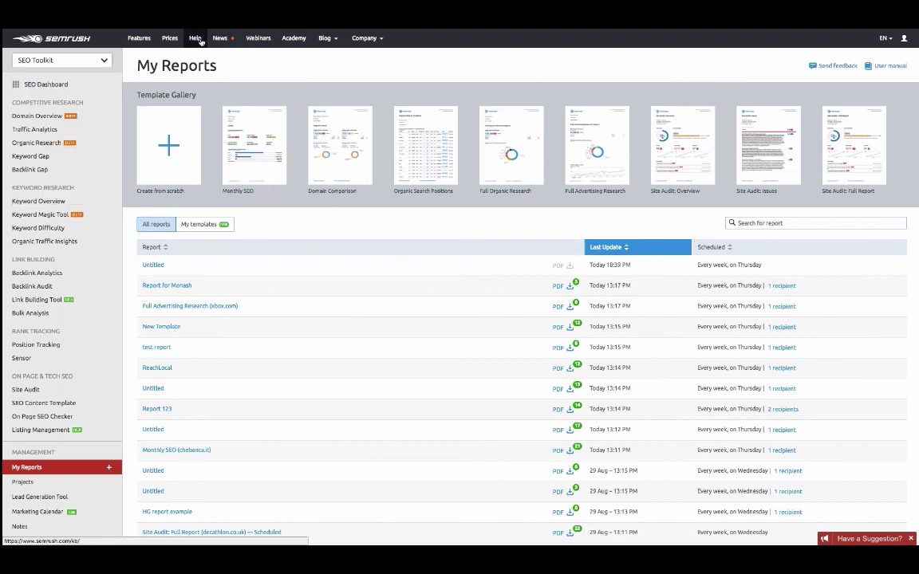